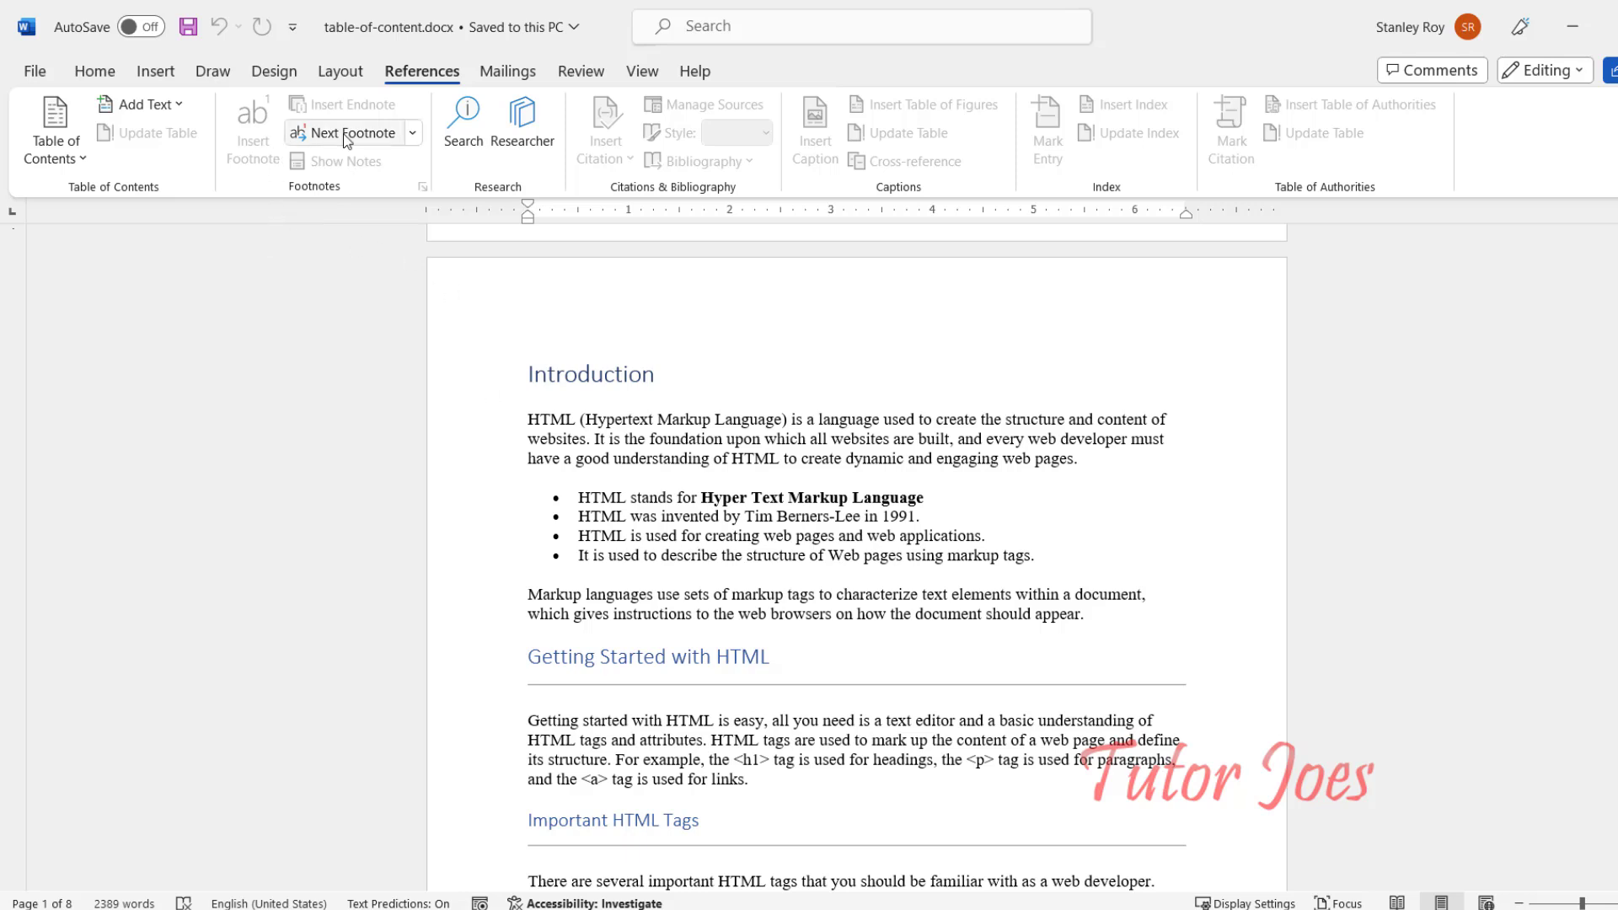
scroll(341, 201, "down", 1)
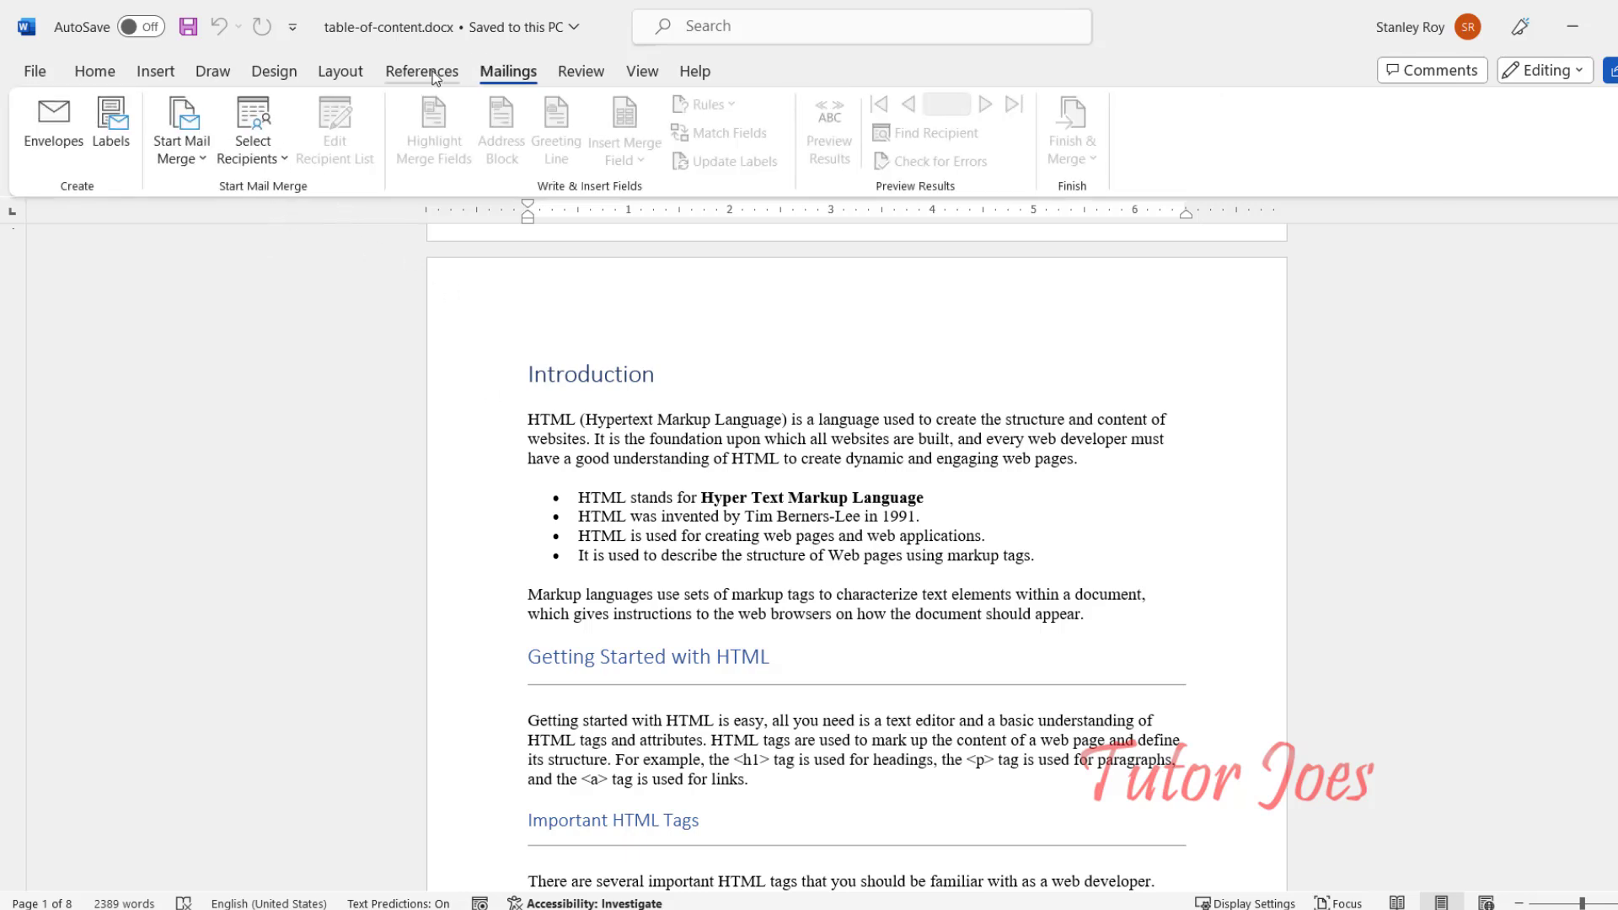
left_click(434, 76)
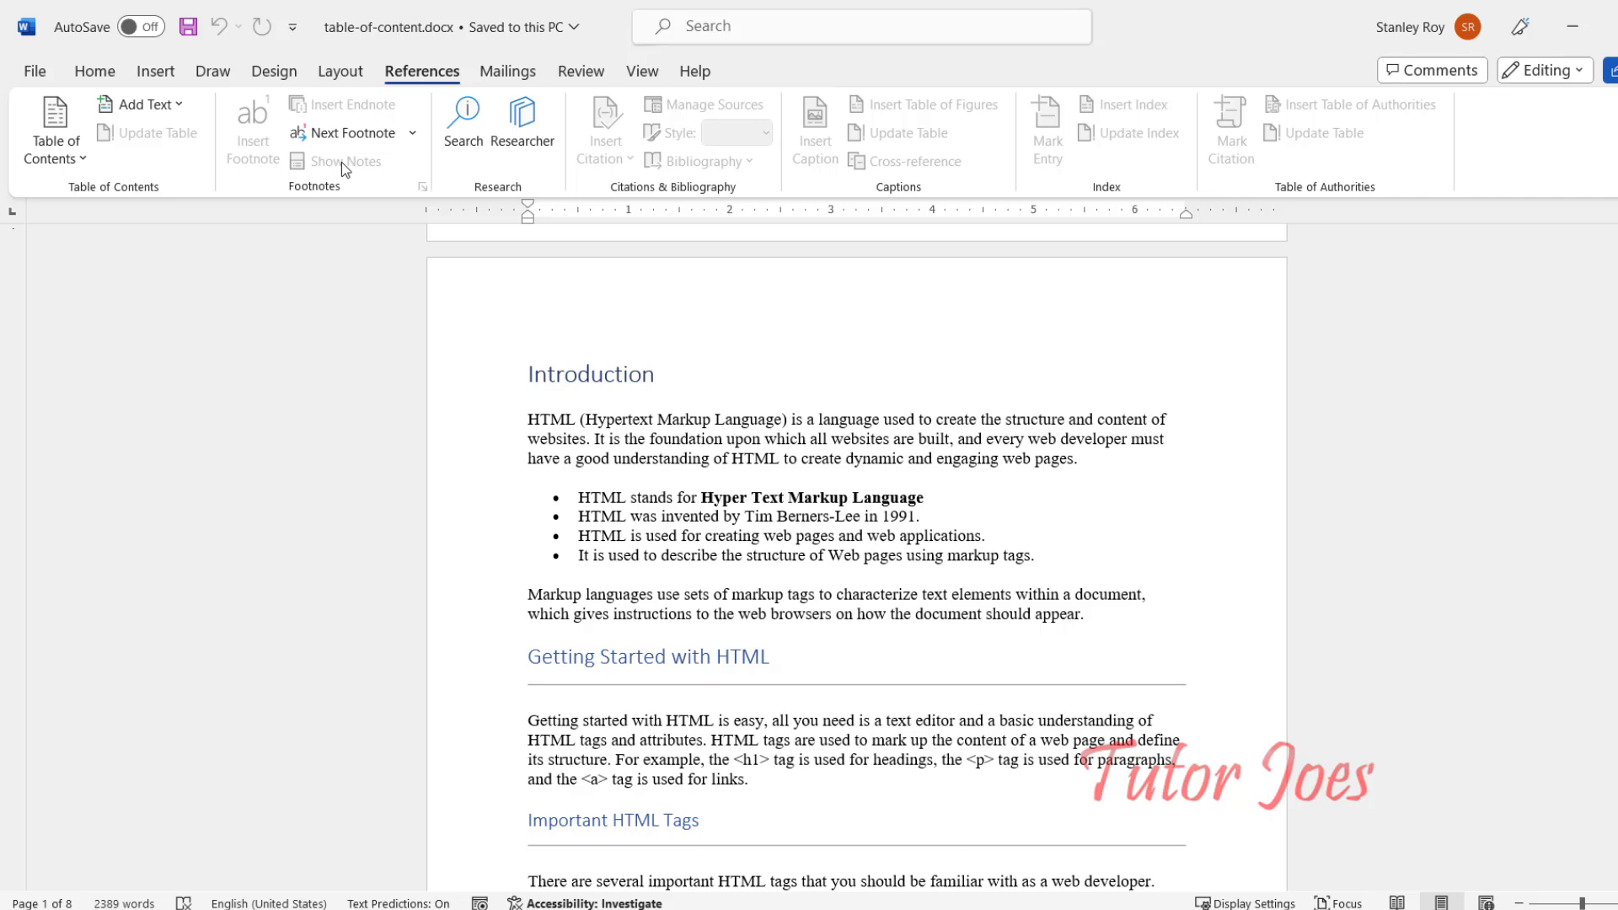
scroll(665, 396, "down", 7)
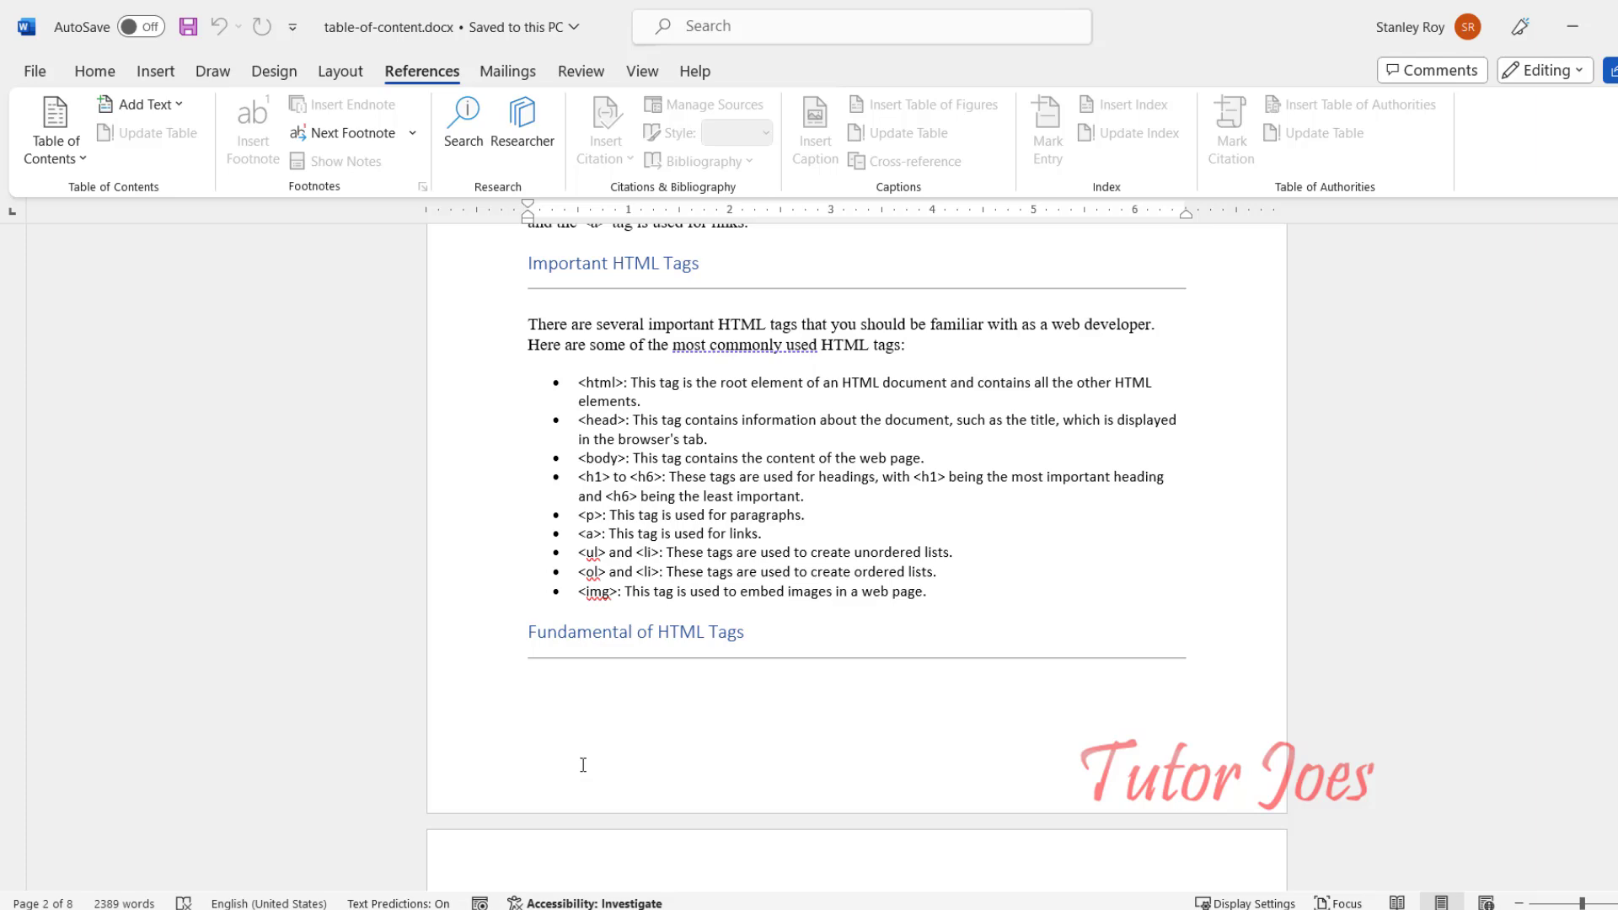
scroll(567, 712, "down", 3)
scroll(570, 696, "up", 5)
scroll(571, 696, "up", 5)
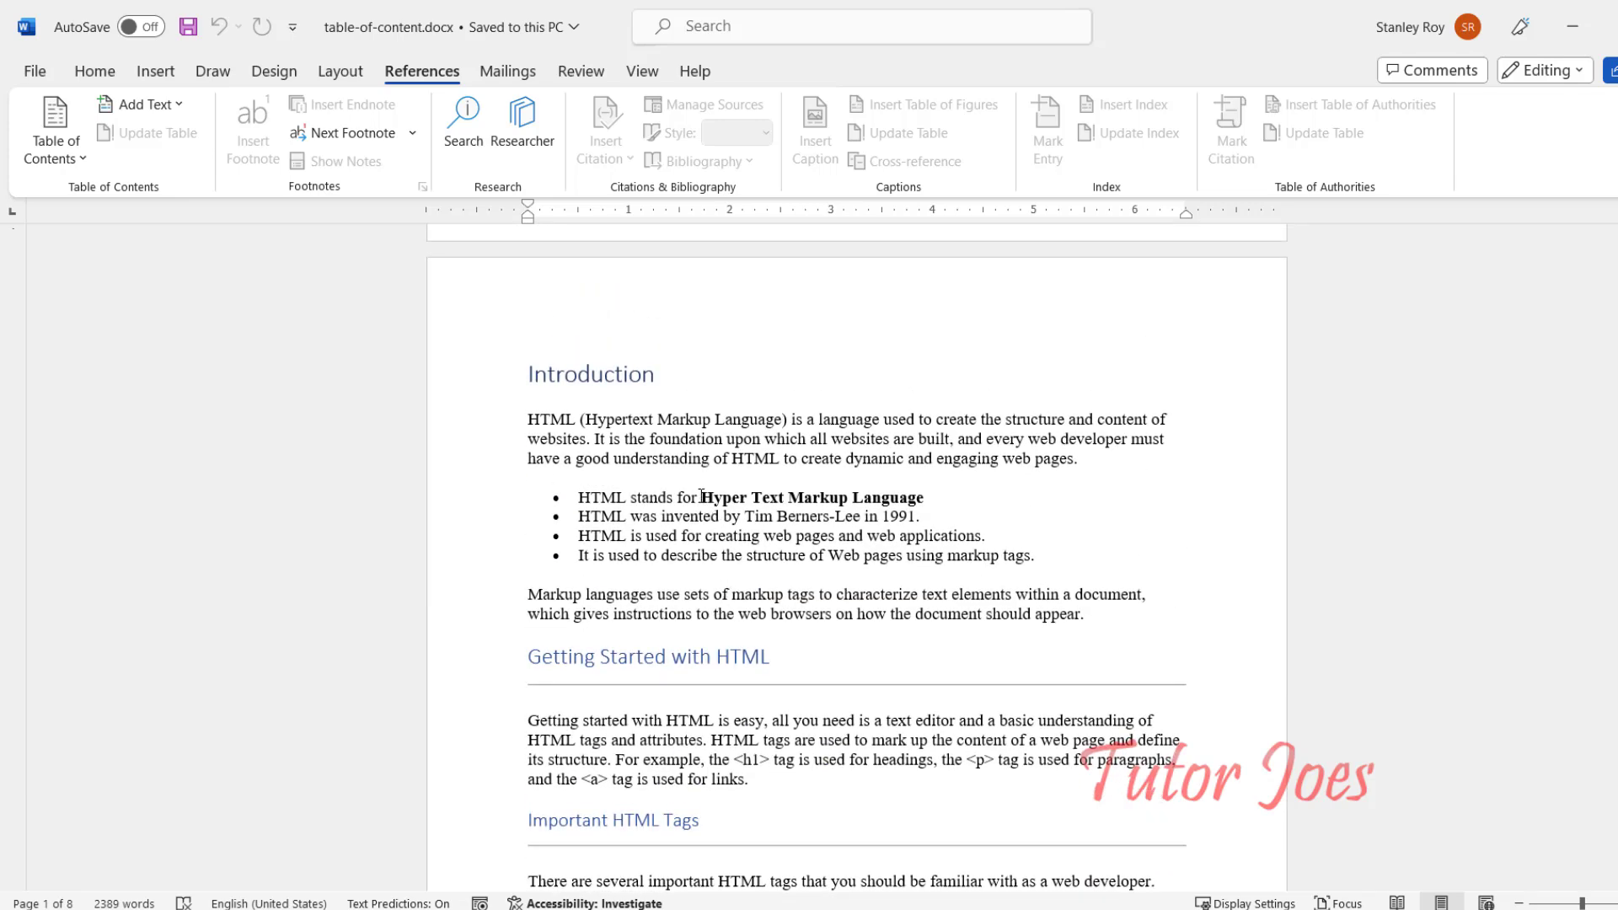
left_click(703, 499)
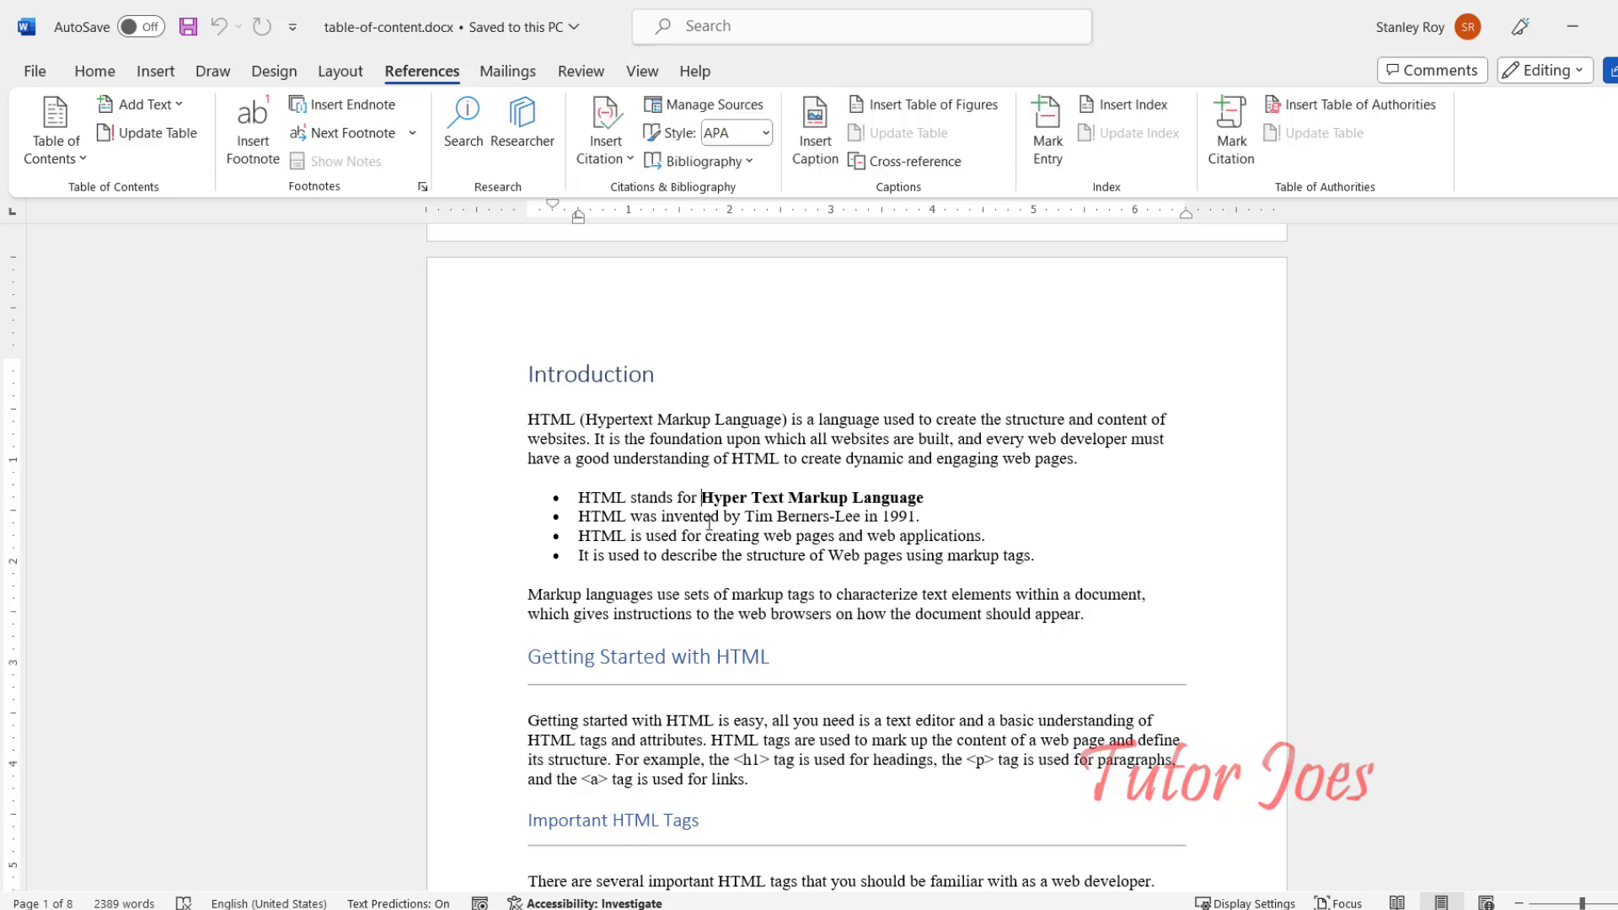
left_click(926, 497, "shift")
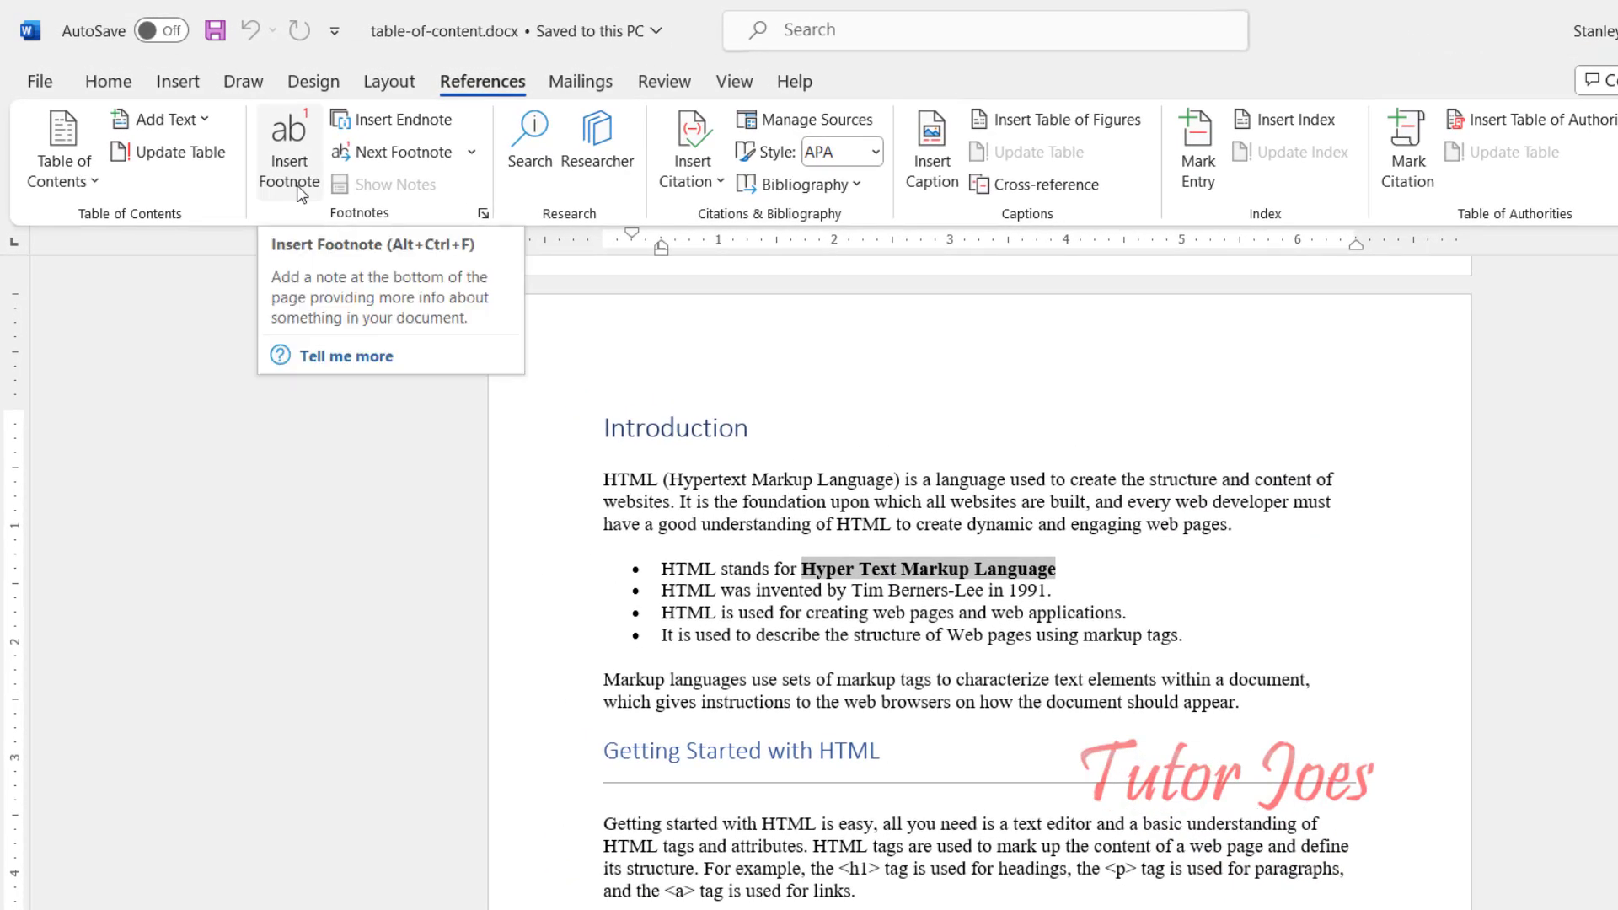
left_click(301, 193)
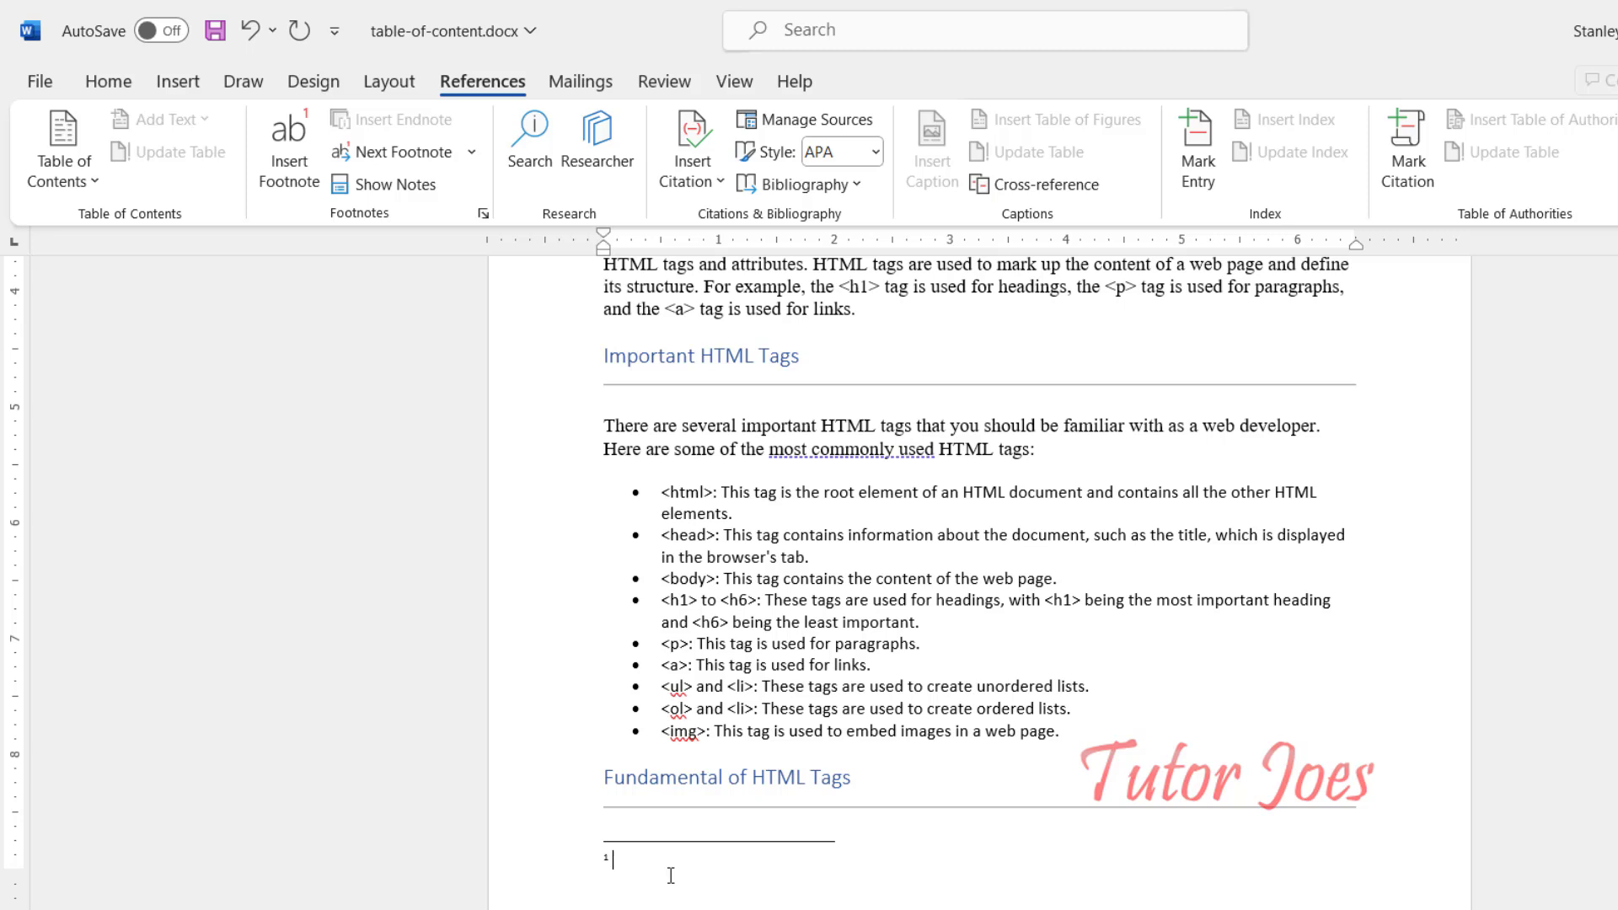
type("http:www.tutorjoes.in")
Check the footnote reference mark after "Hyper Text Markup Language" in the first bullet
scroll(614, 865, "up", 6)
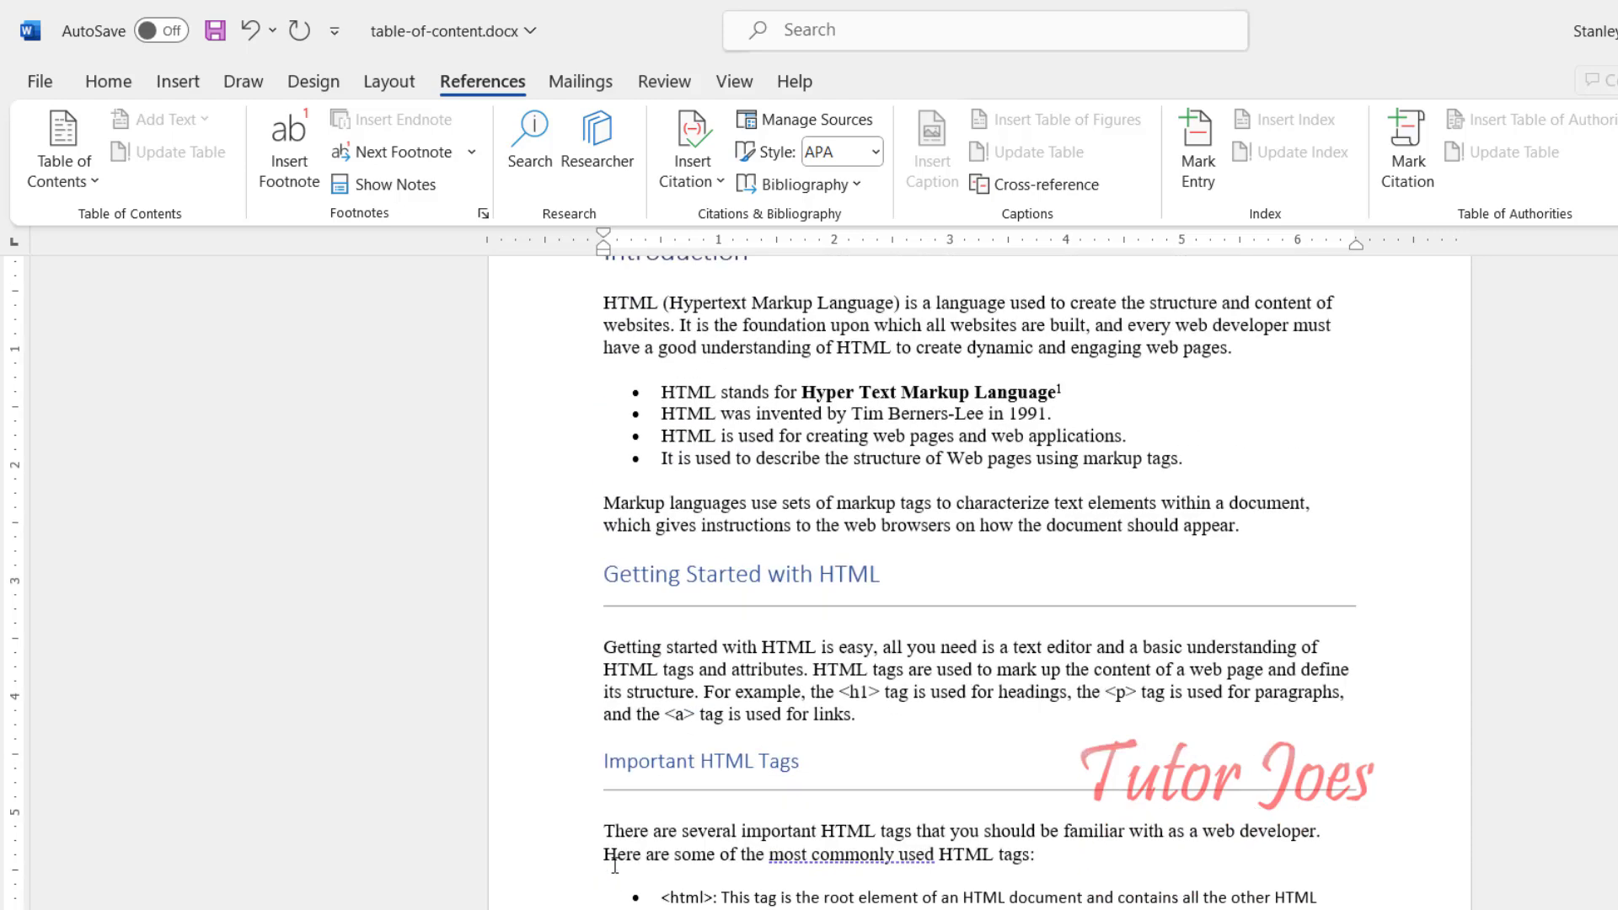
left_click(891, 396)
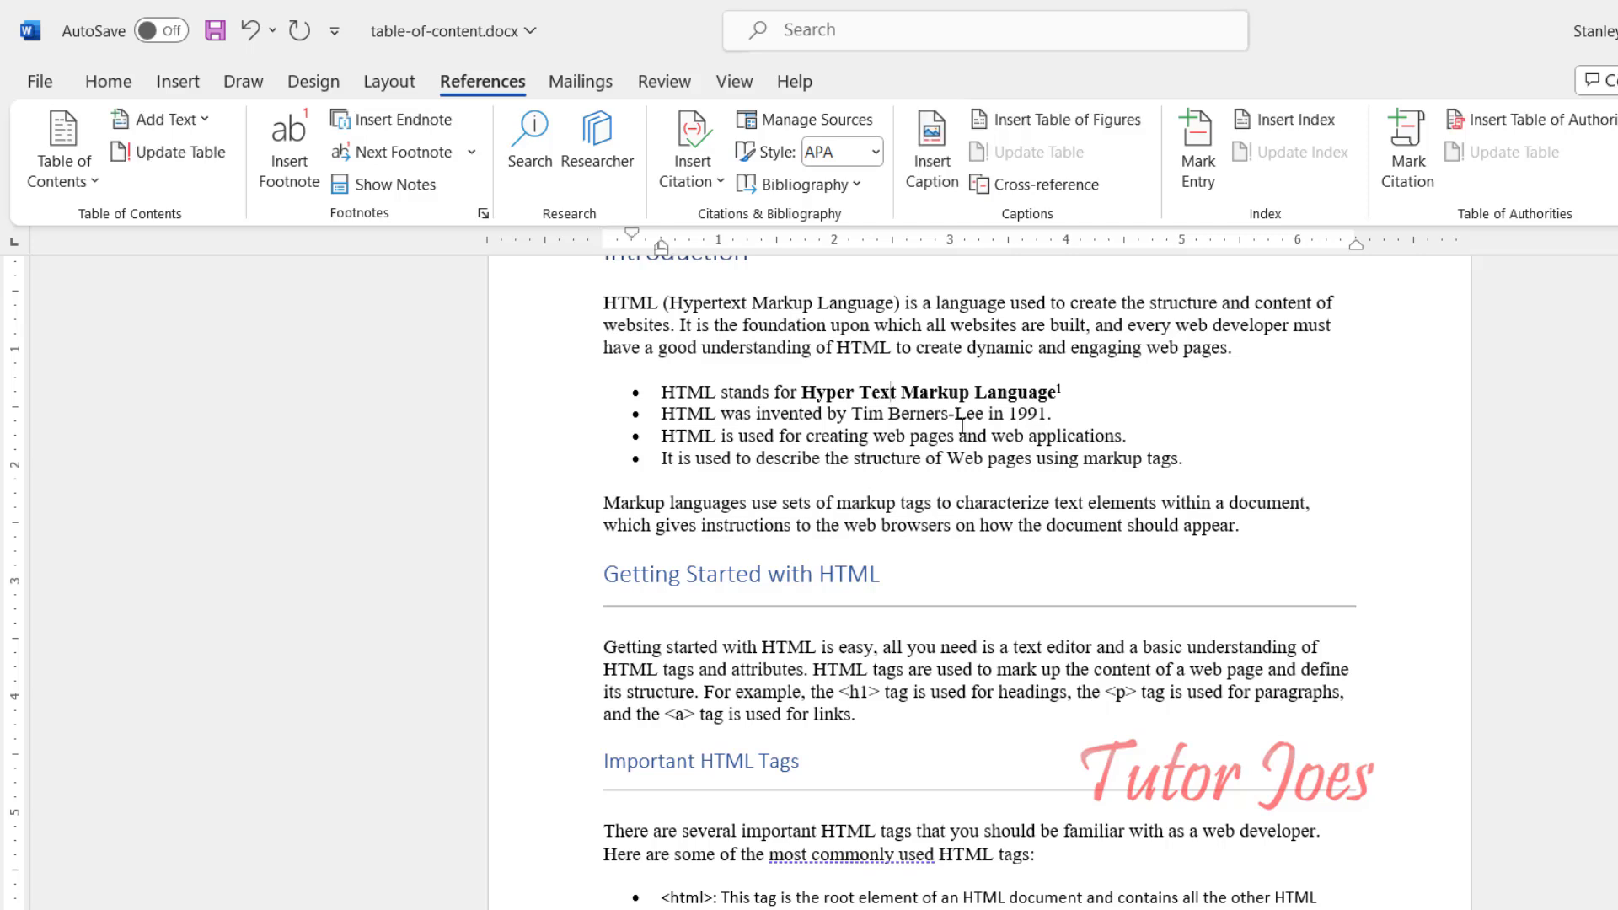
mouse_move(996, 396)
double_click(1060, 390)
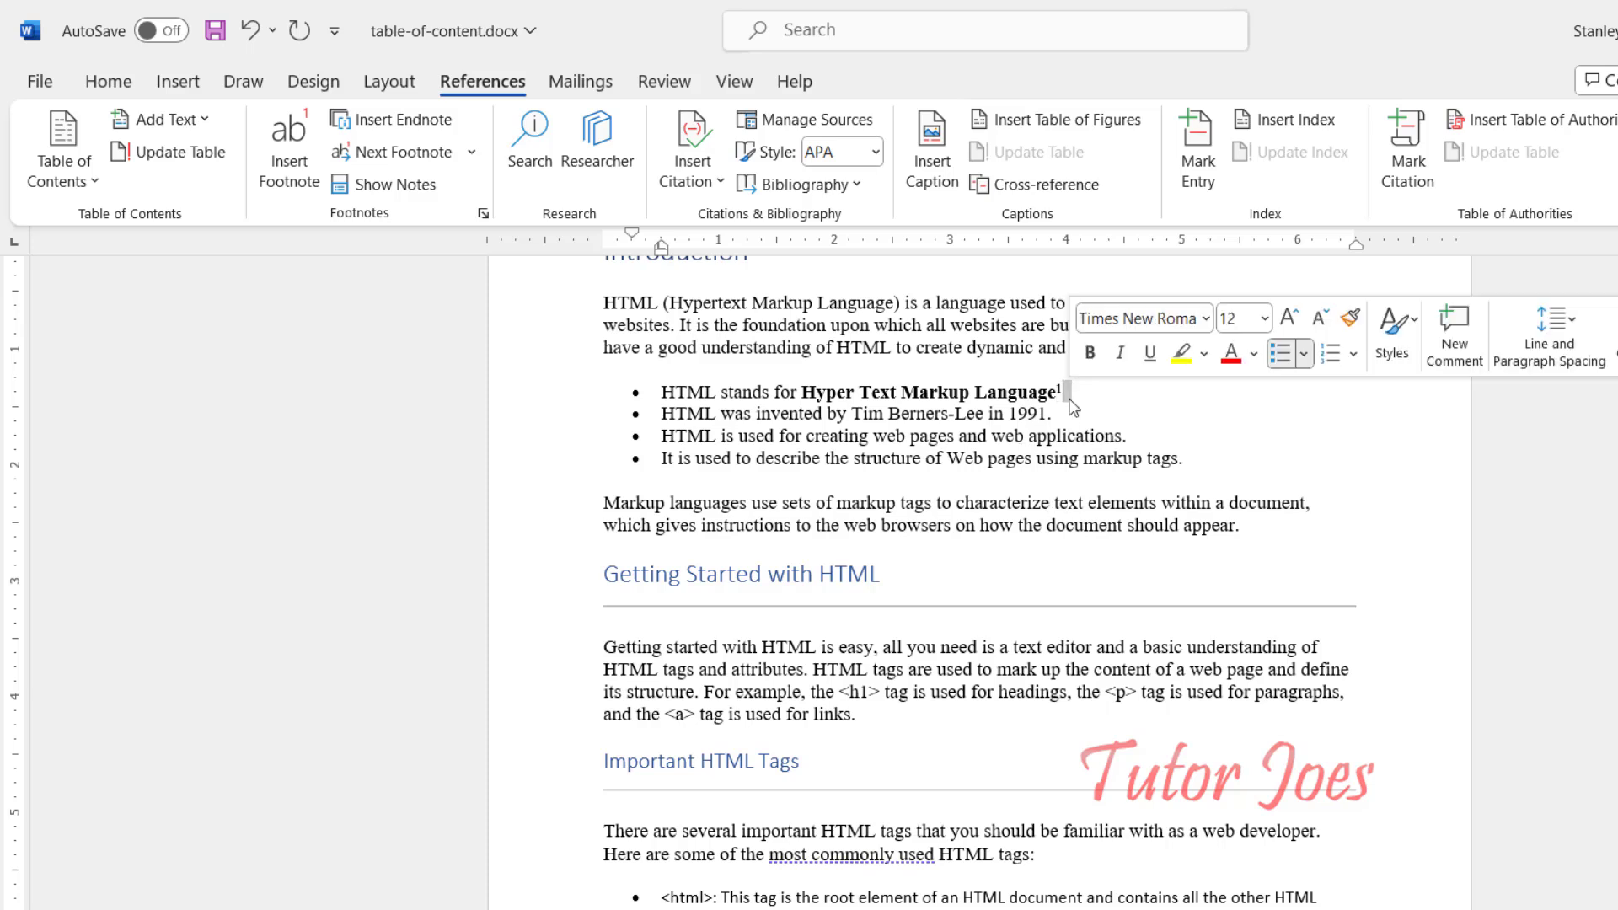
mouse_move(1064, 393)
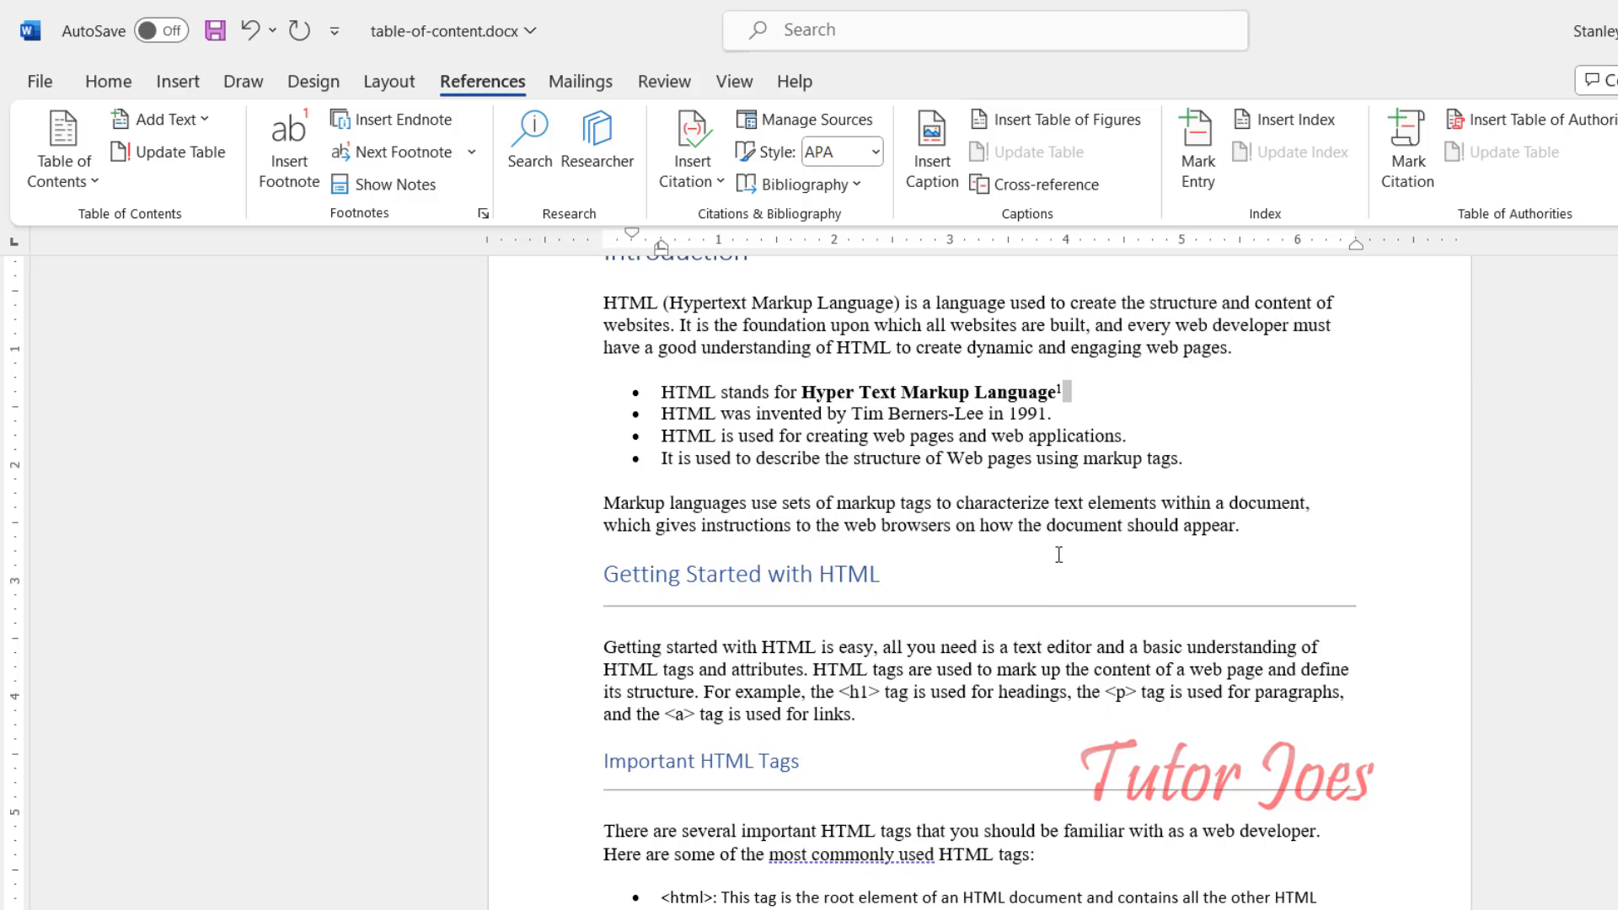
Add a footnote with the text "files" to the word "document" in the Introduction's last paragraph and check its reference mark
double_click(1076, 524)
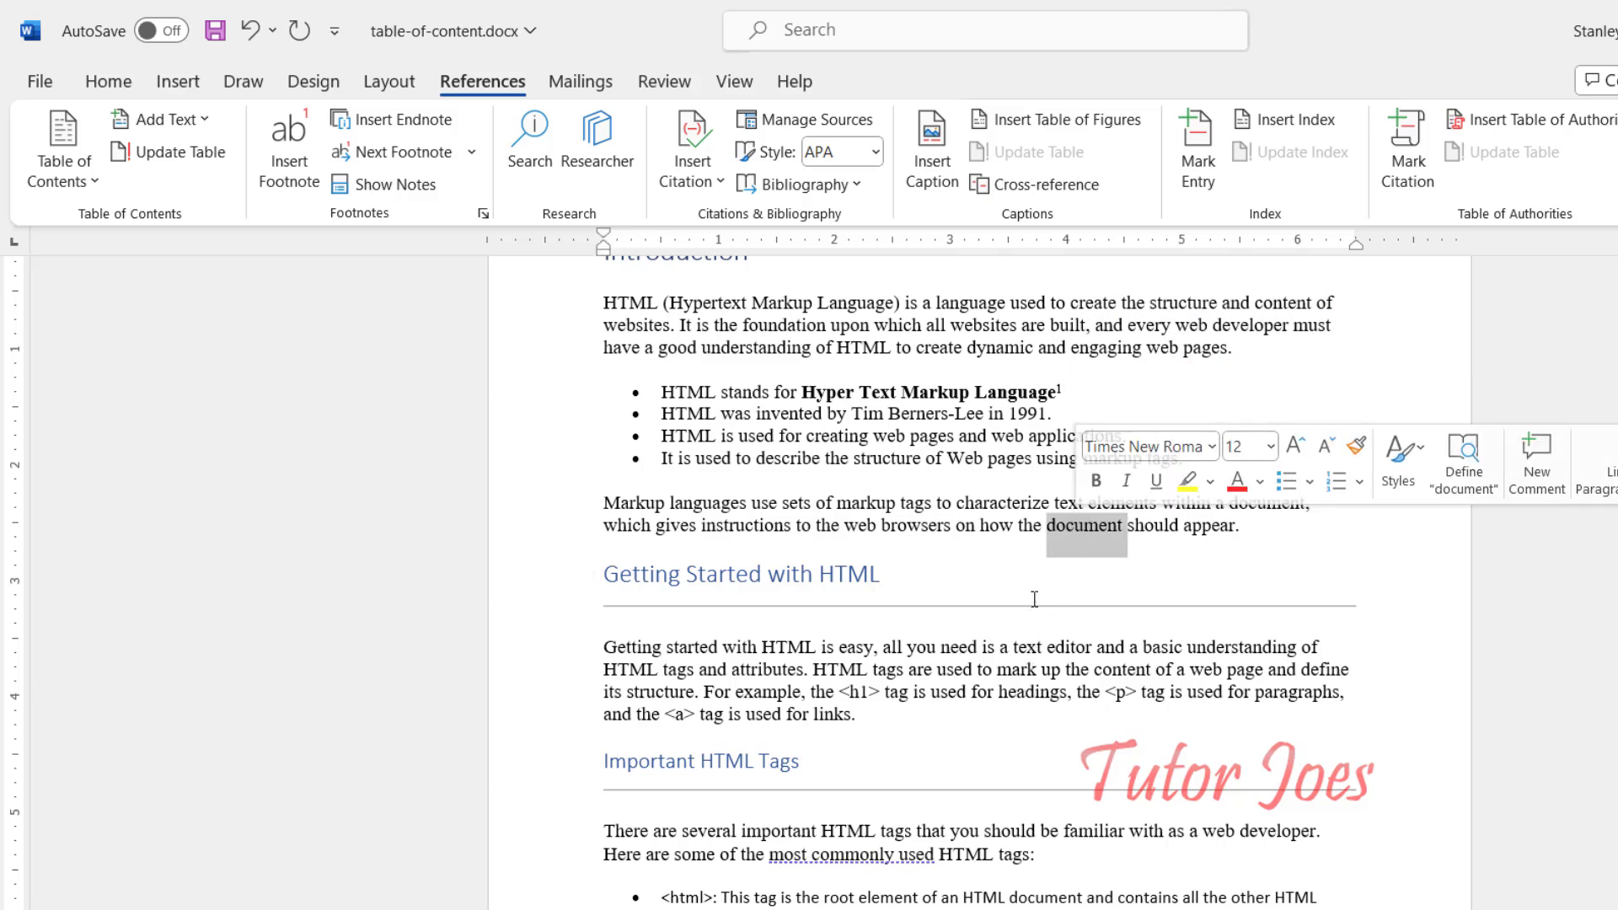
left_click(289, 152)
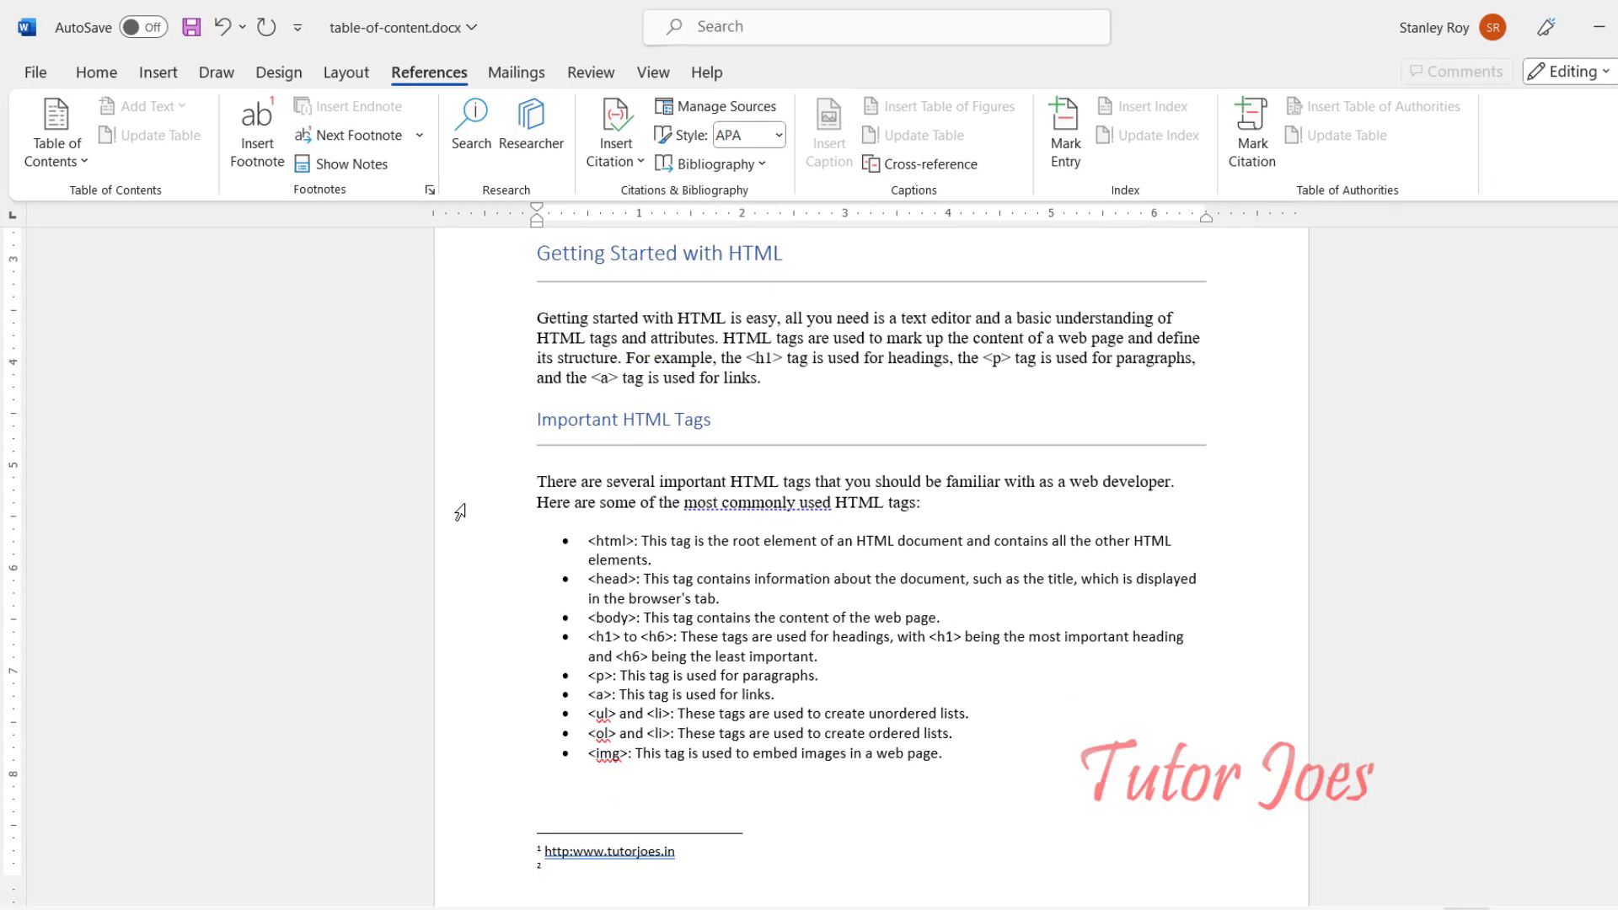
type("files")
scroll(680, 458, "up", 3)
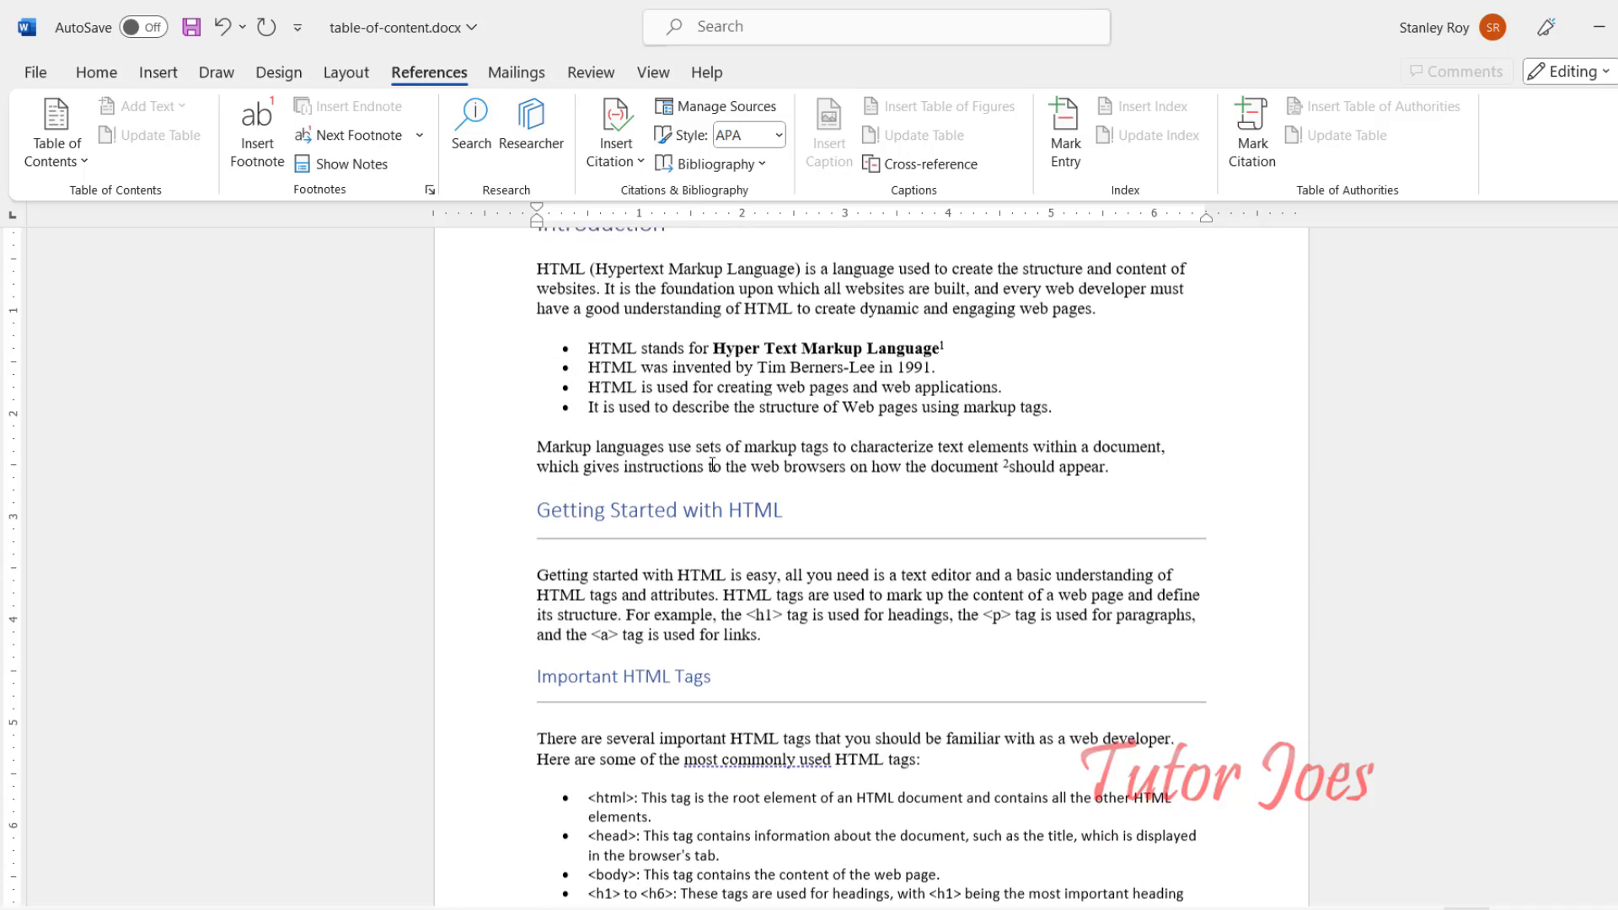
left_click(970, 447)
mouse_move(1007, 475)
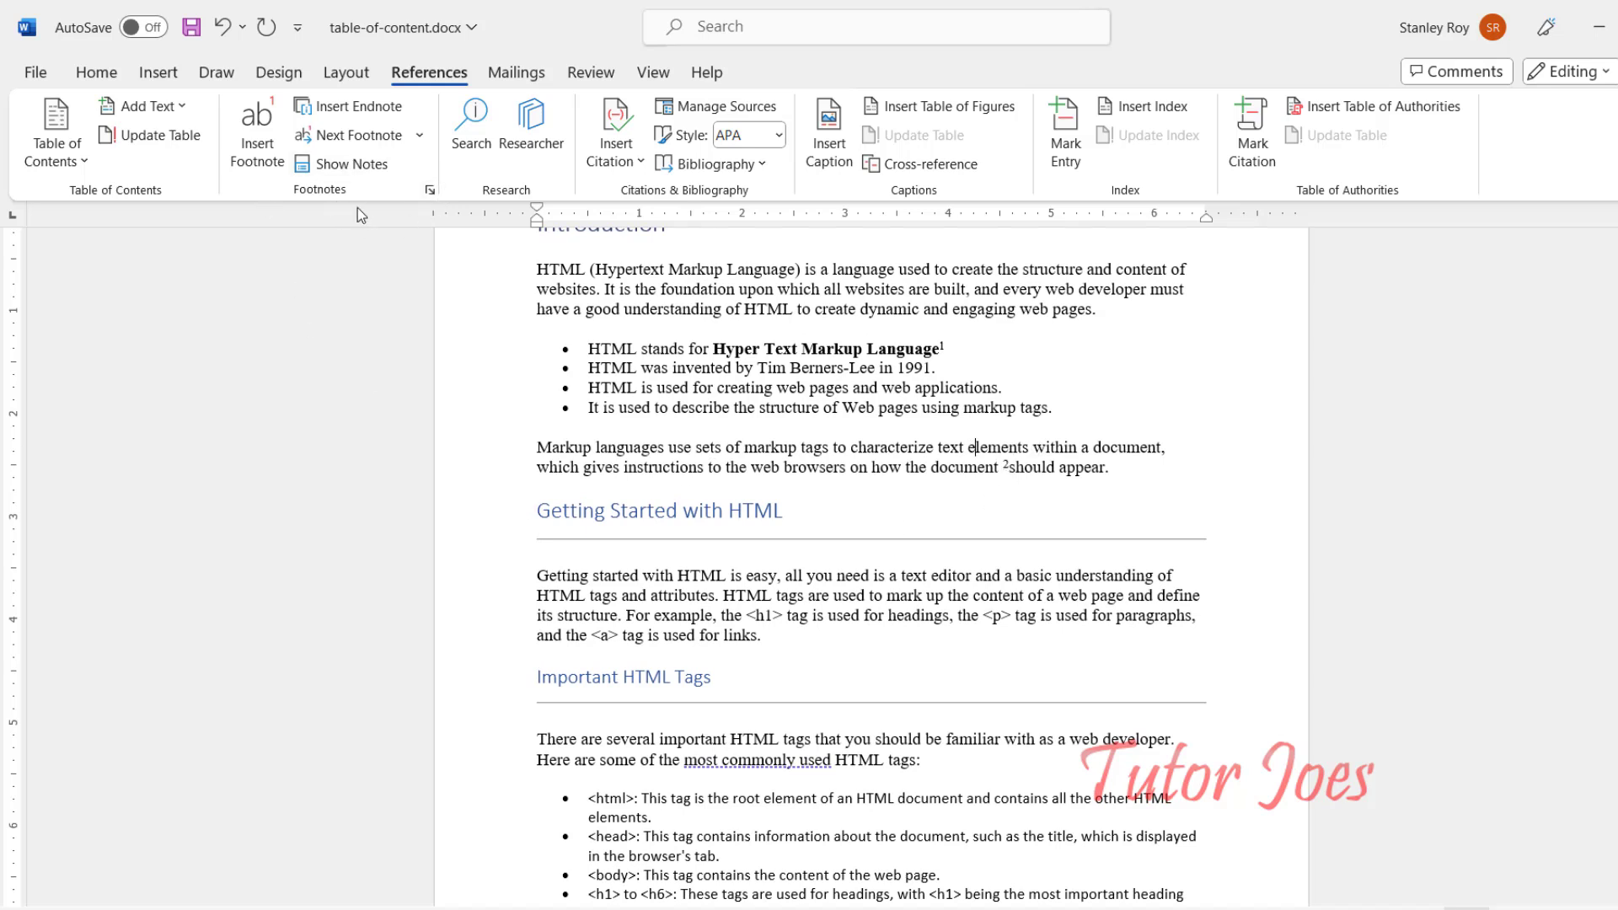
Review the footnote location and number format options, then set footnote numbering to Restart each page and apply it to the whole document
left_click(431, 191)
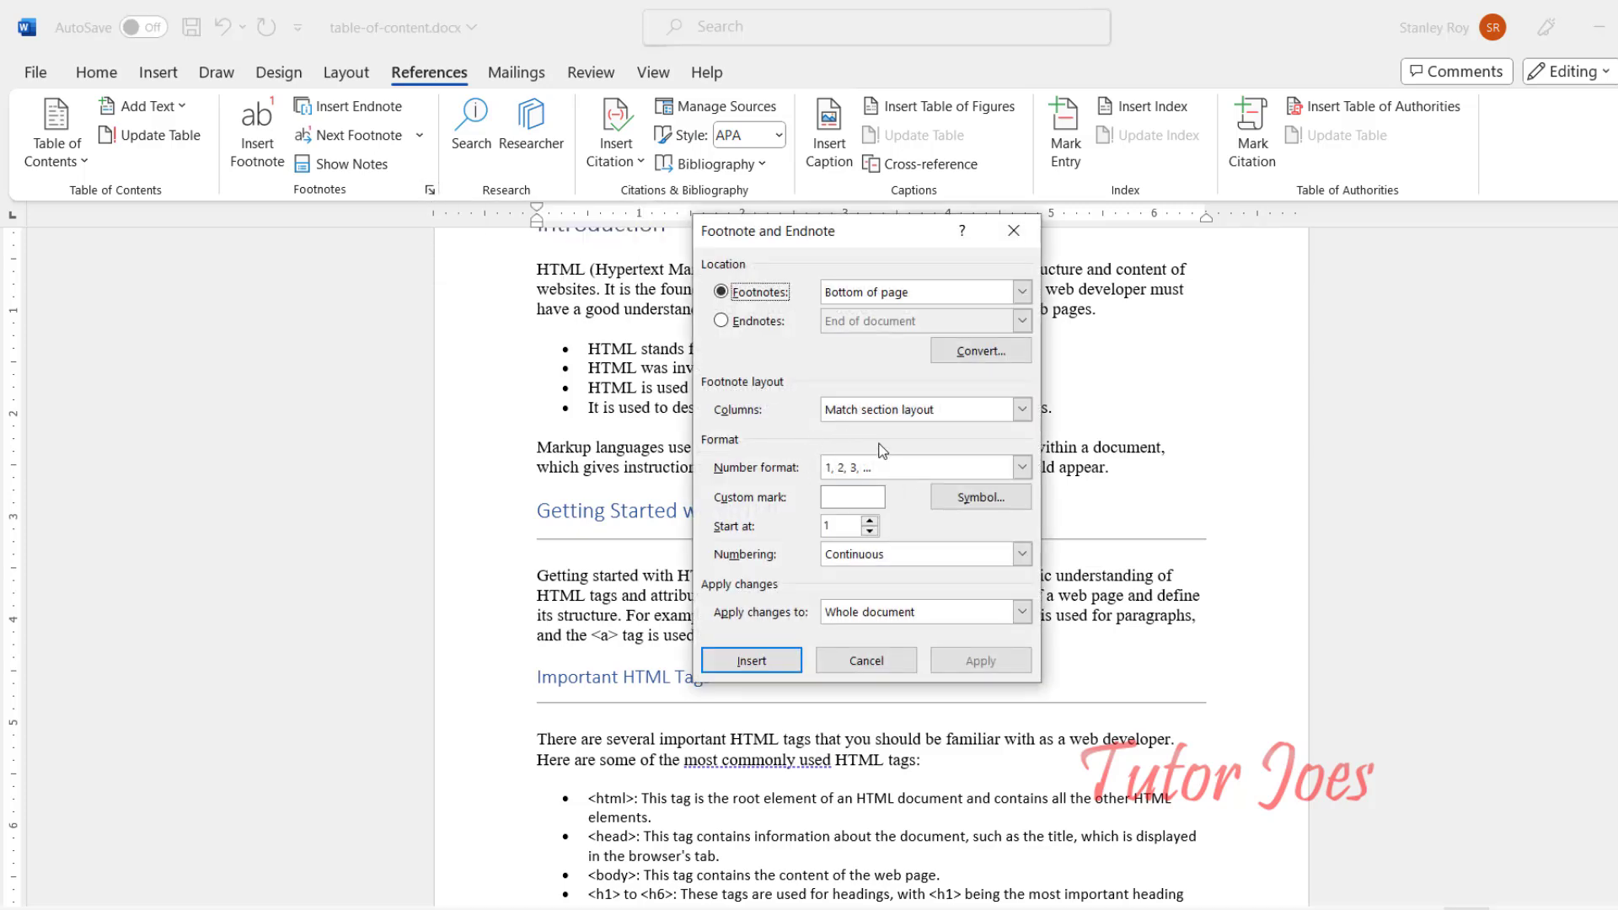
left_click(872, 293)
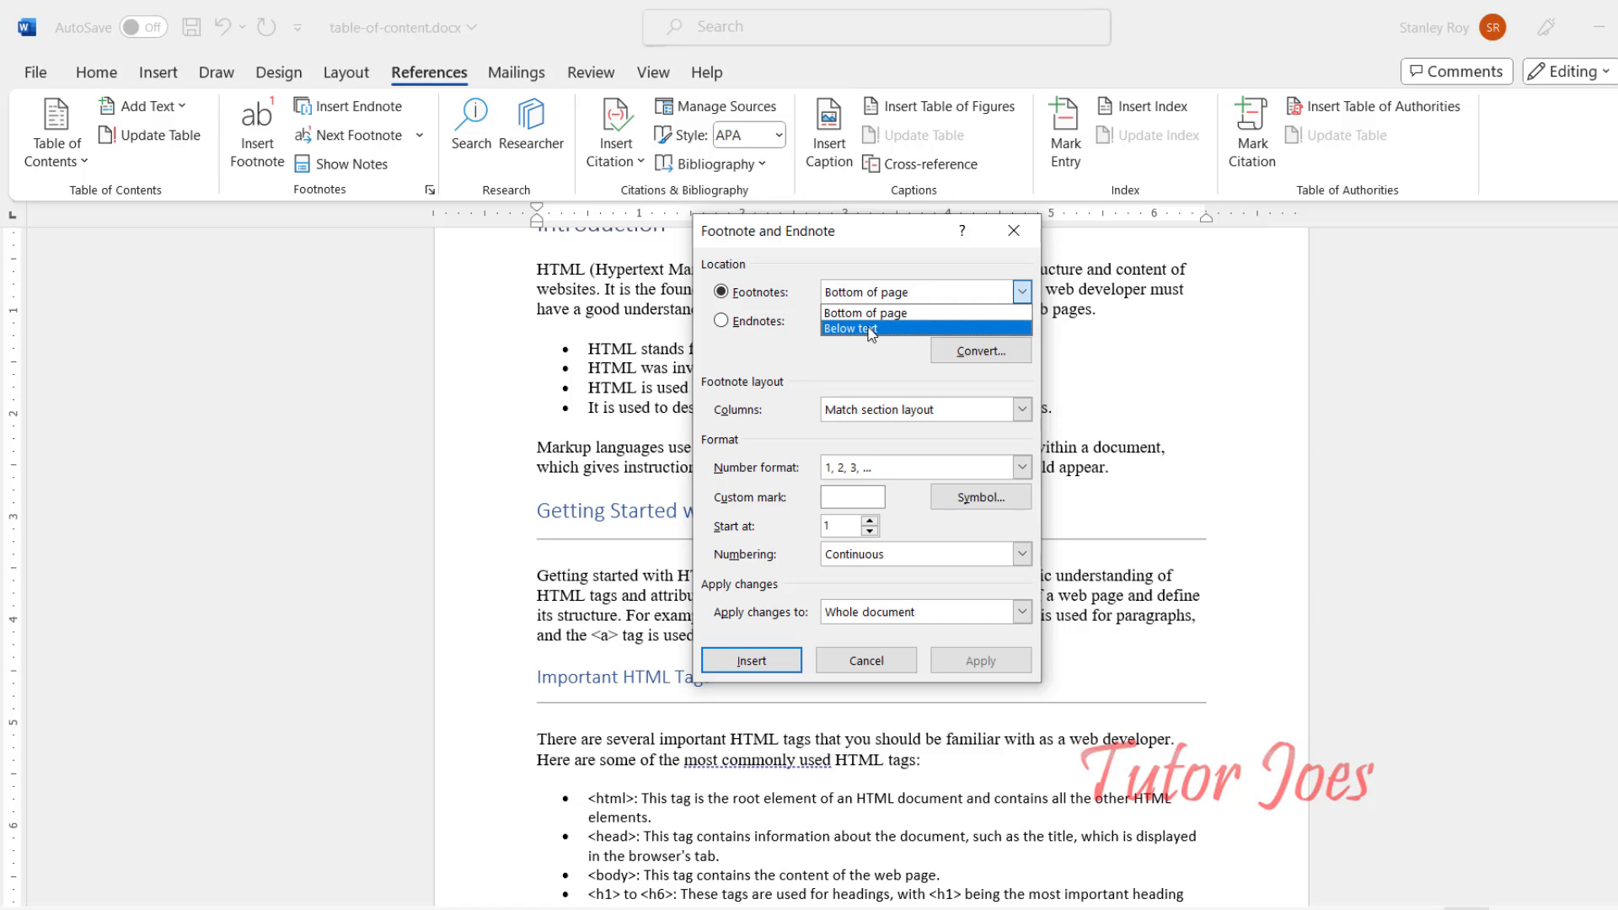
left_click(928, 416)
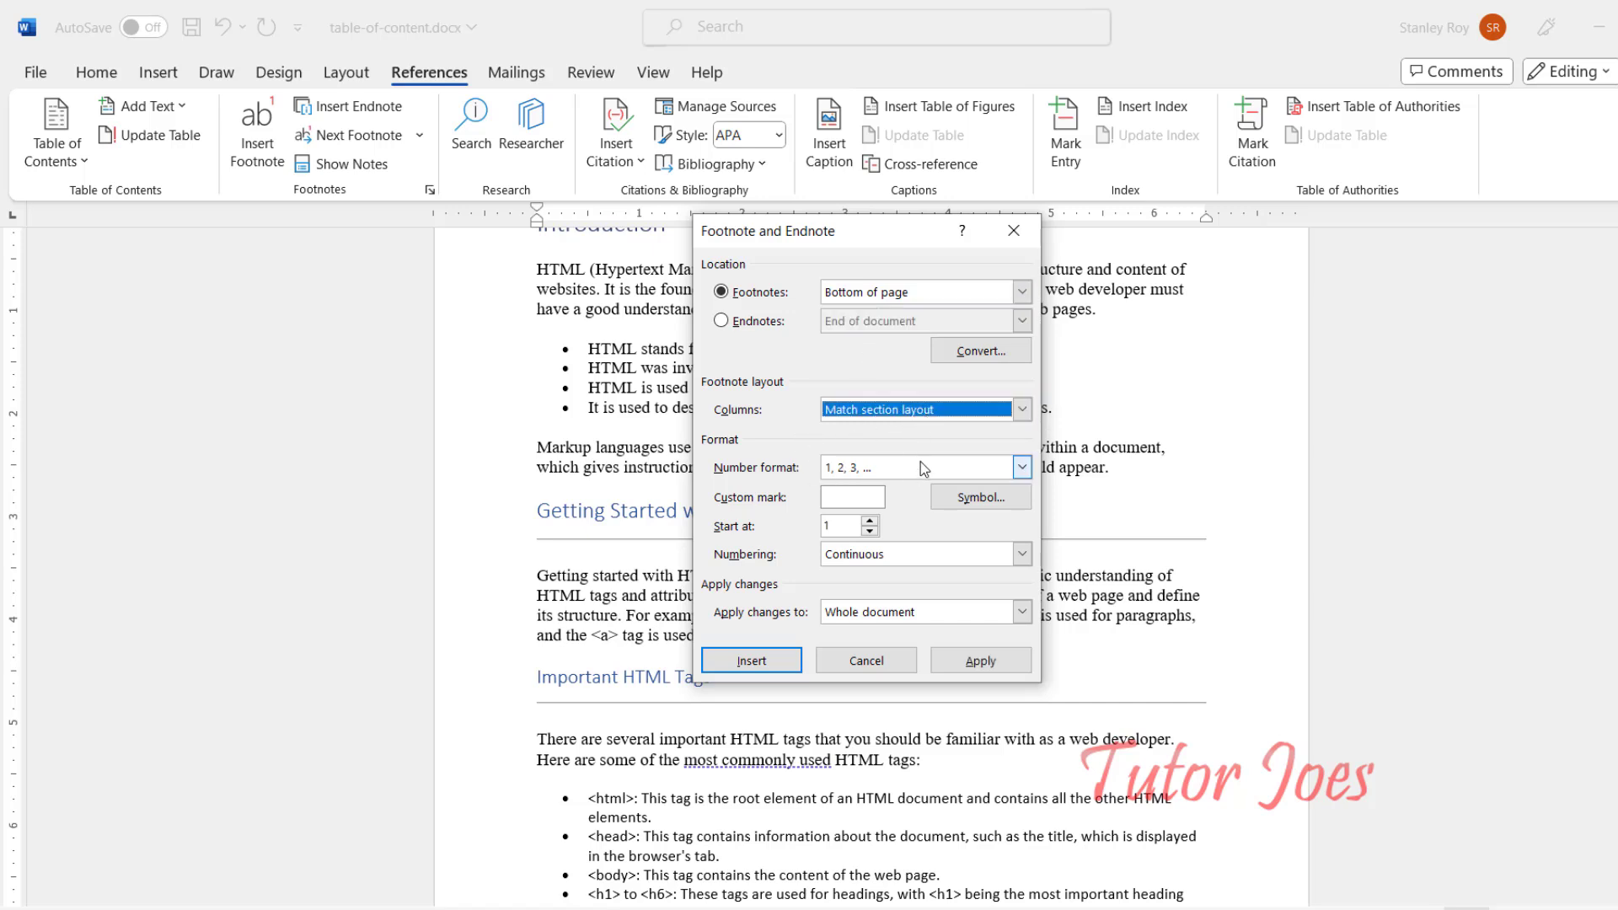
left_click(1022, 468)
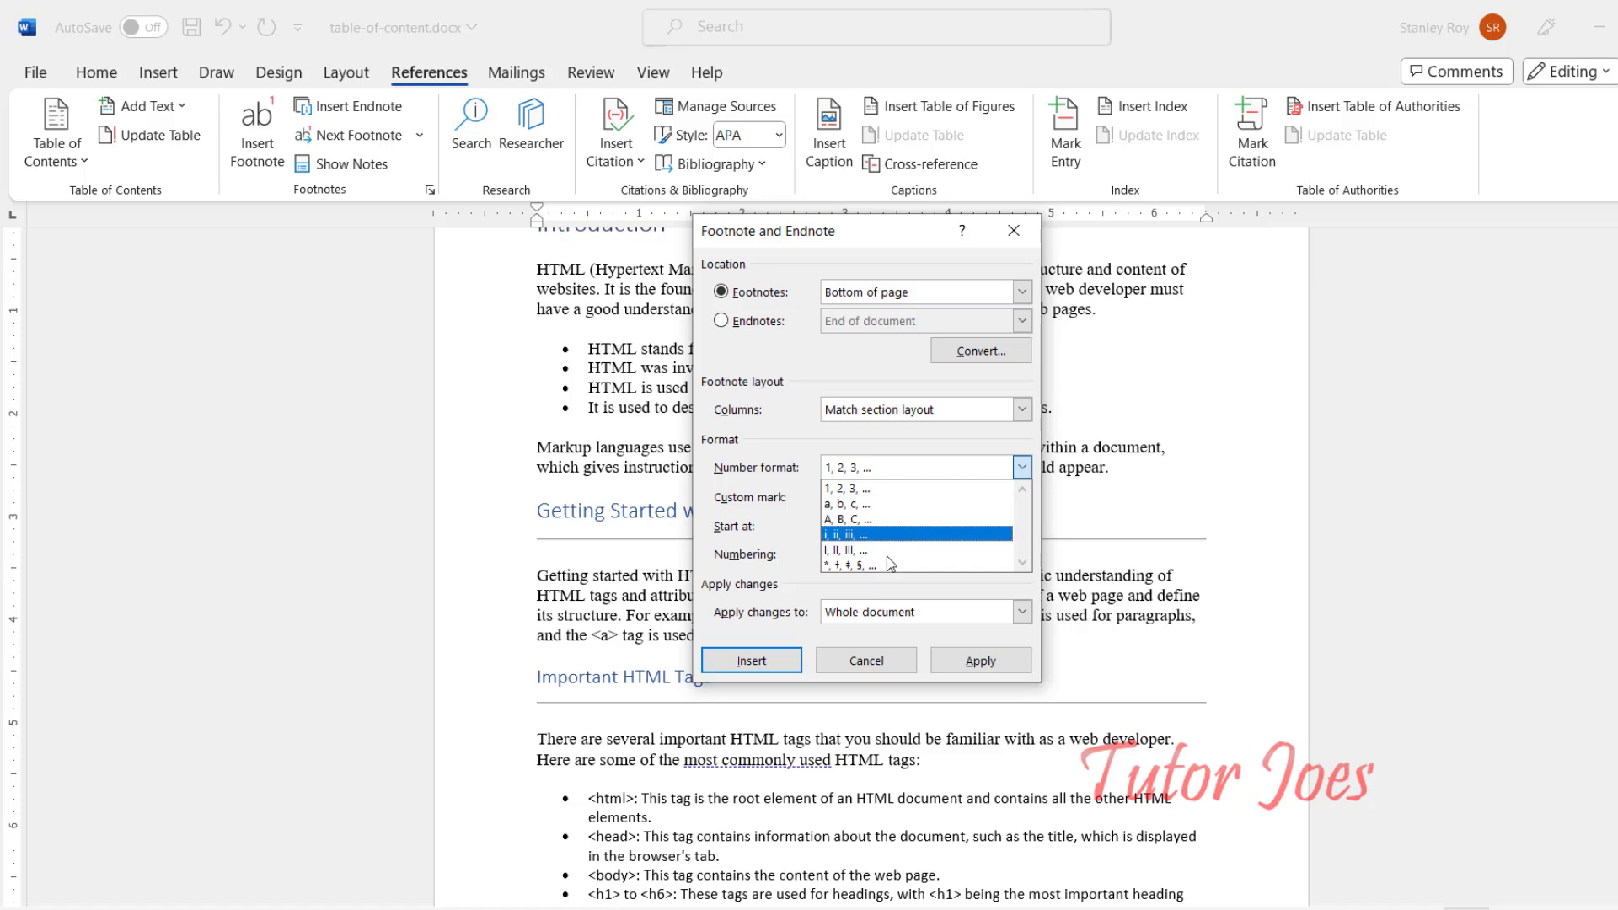
left_click(756, 519)
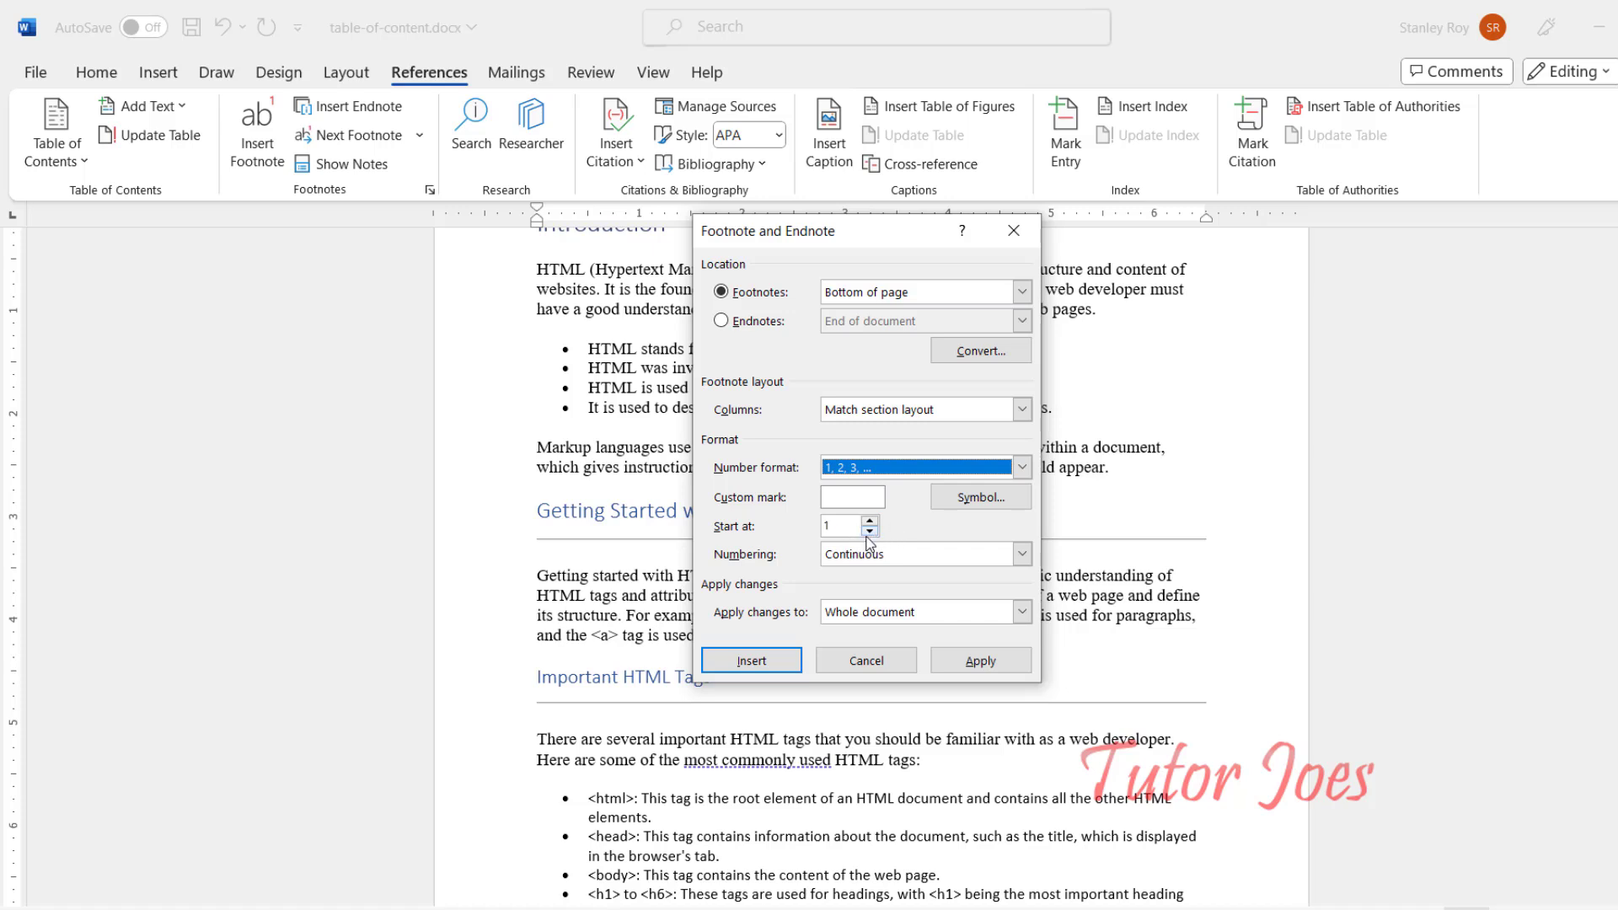
left_click(836, 559)
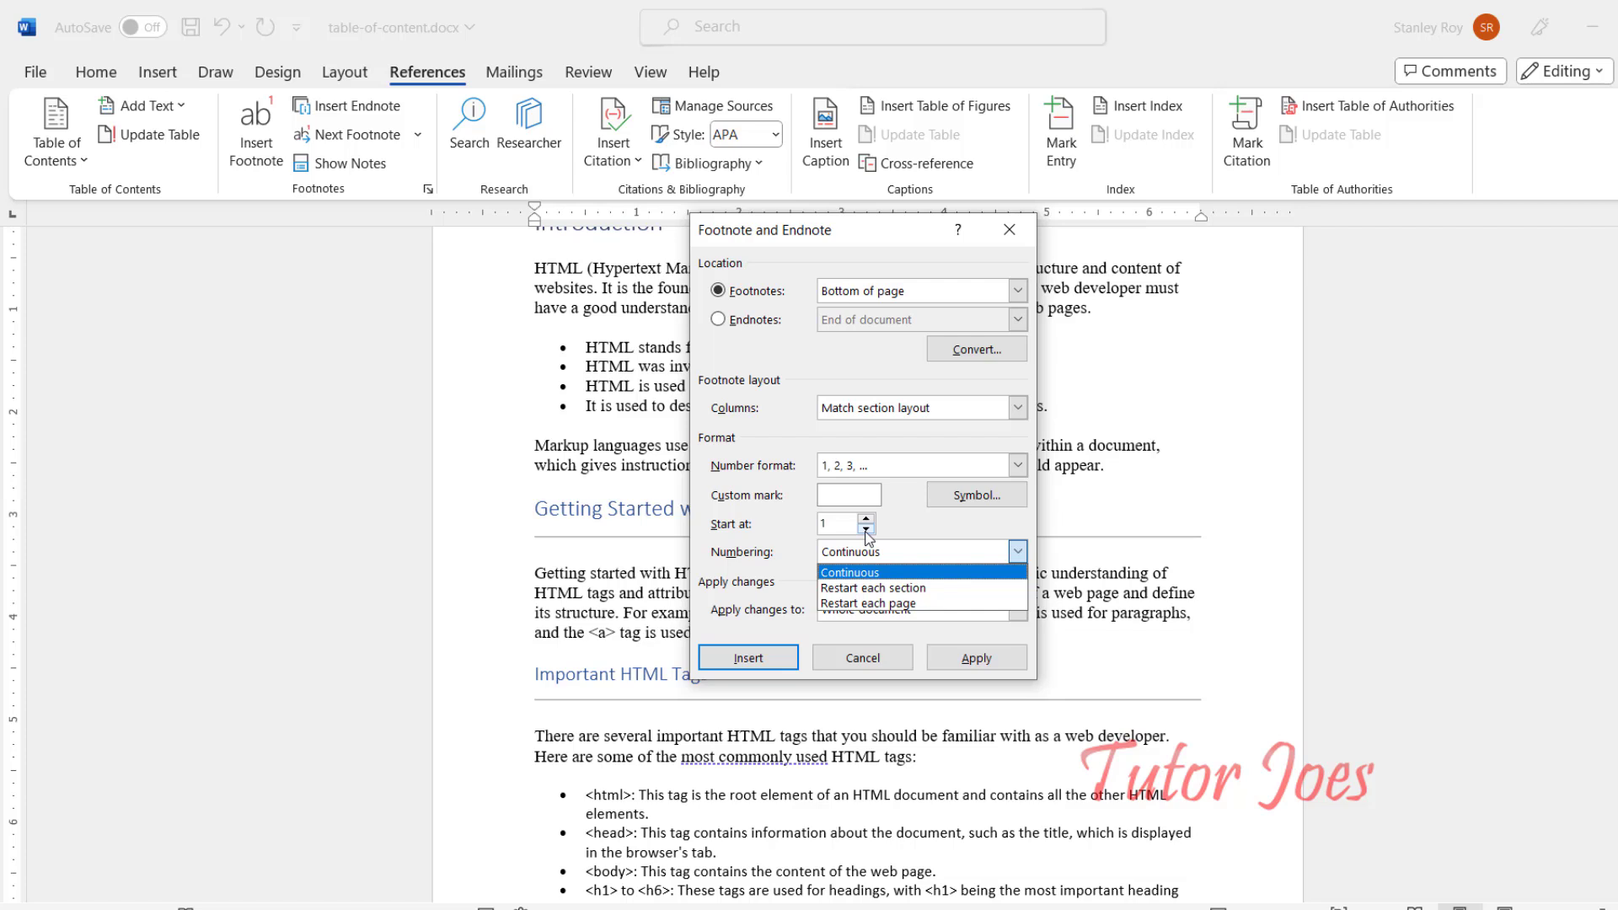
left_click(898, 603)
left_click(904, 610)
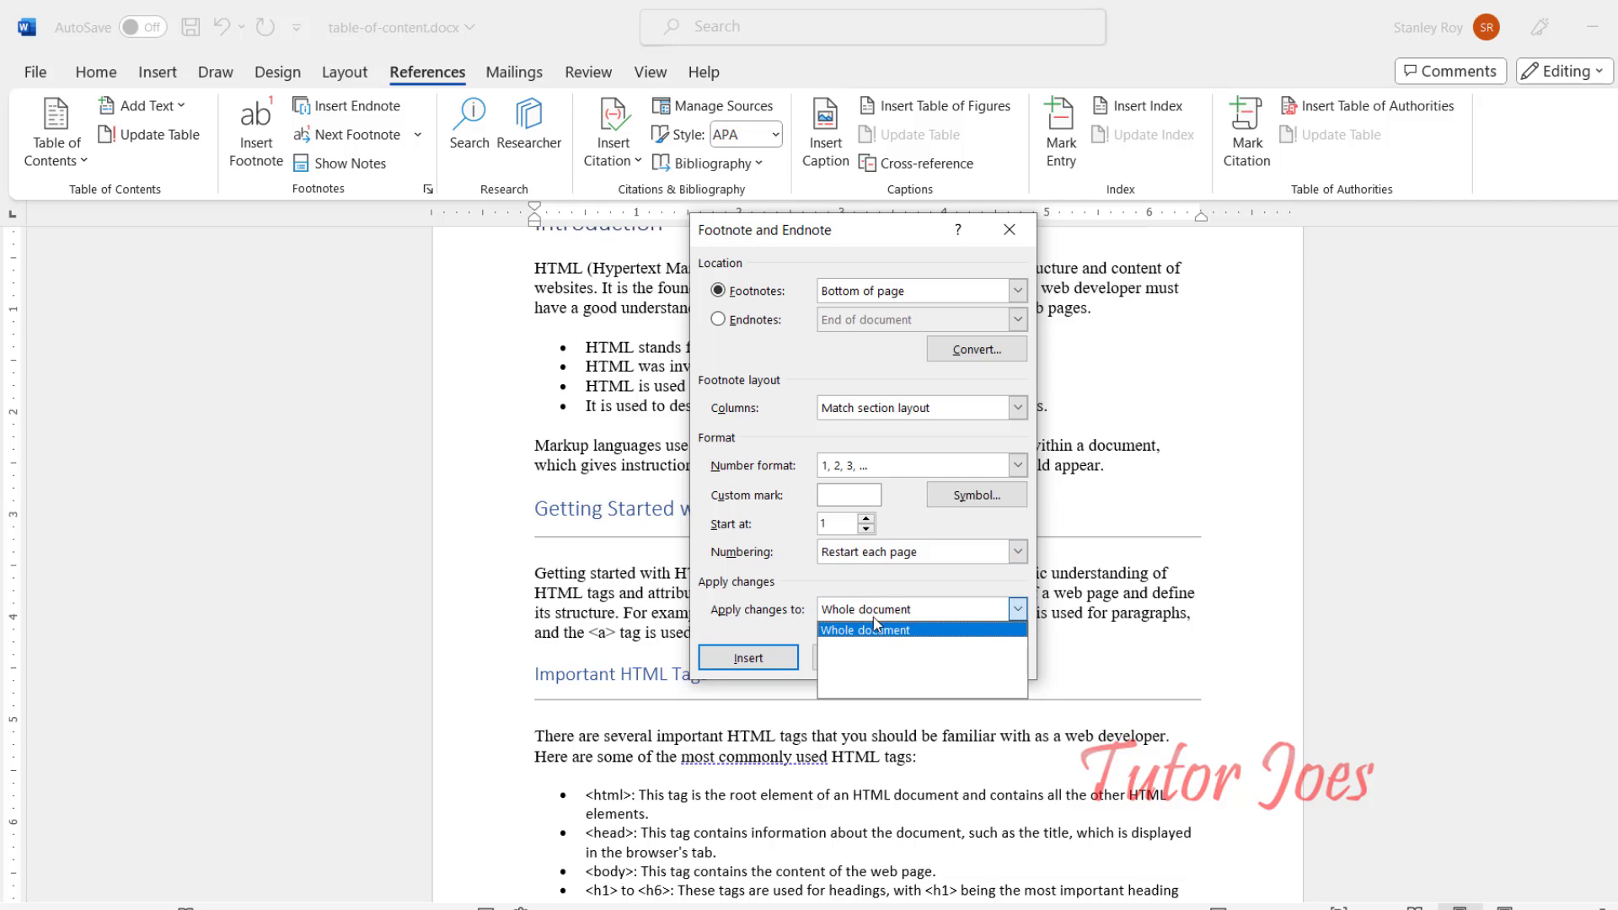
left_click(875, 632)
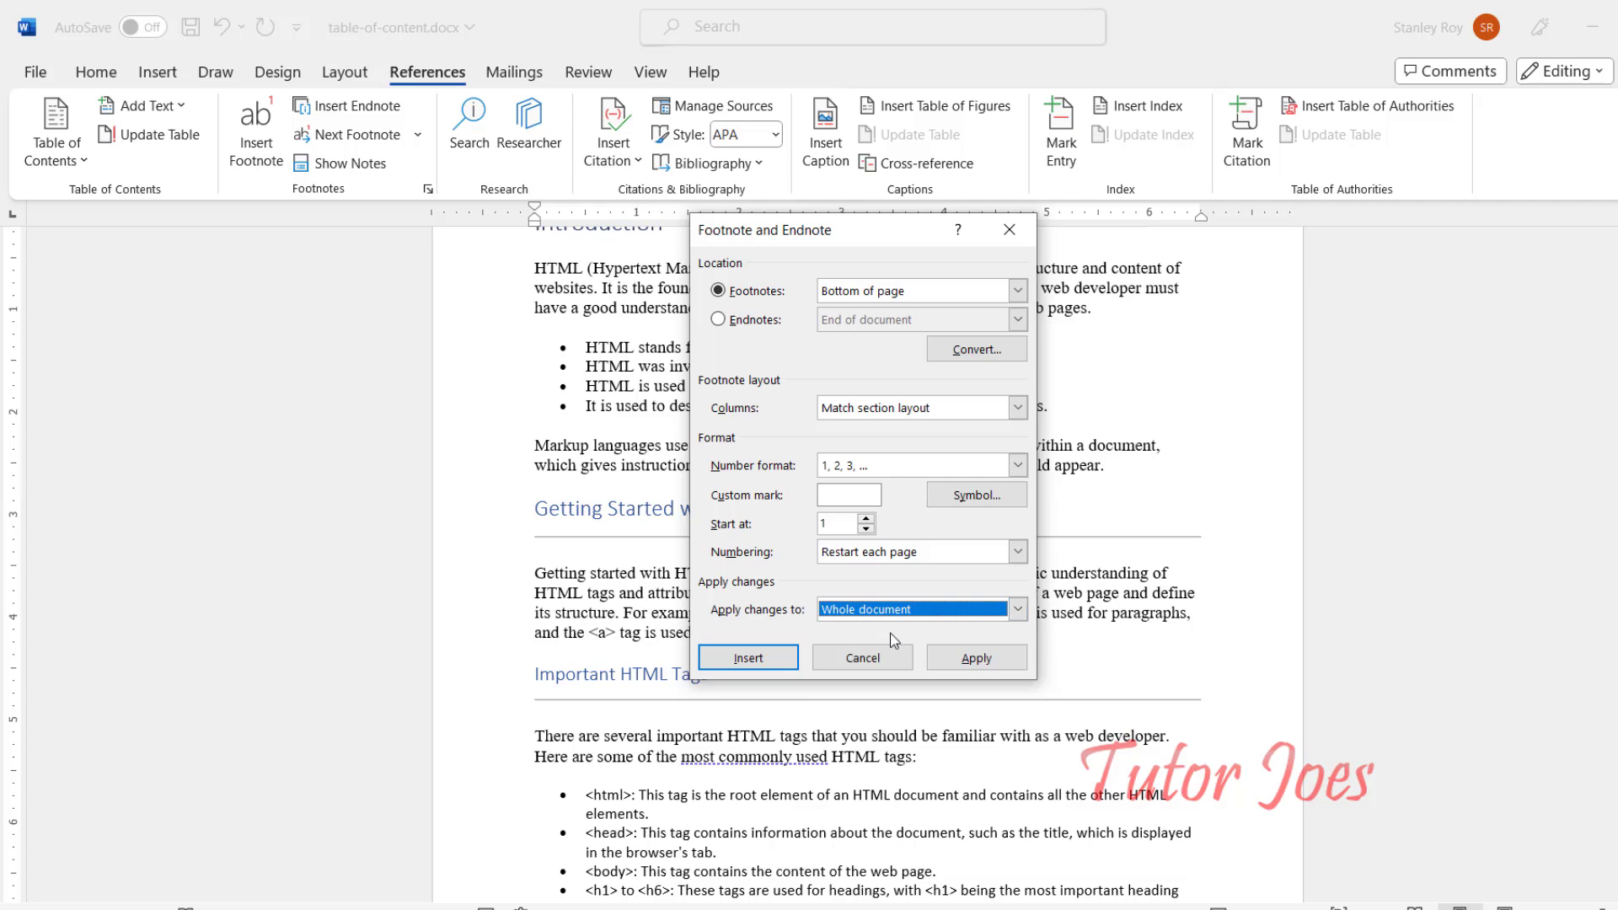
left_click(976, 657)
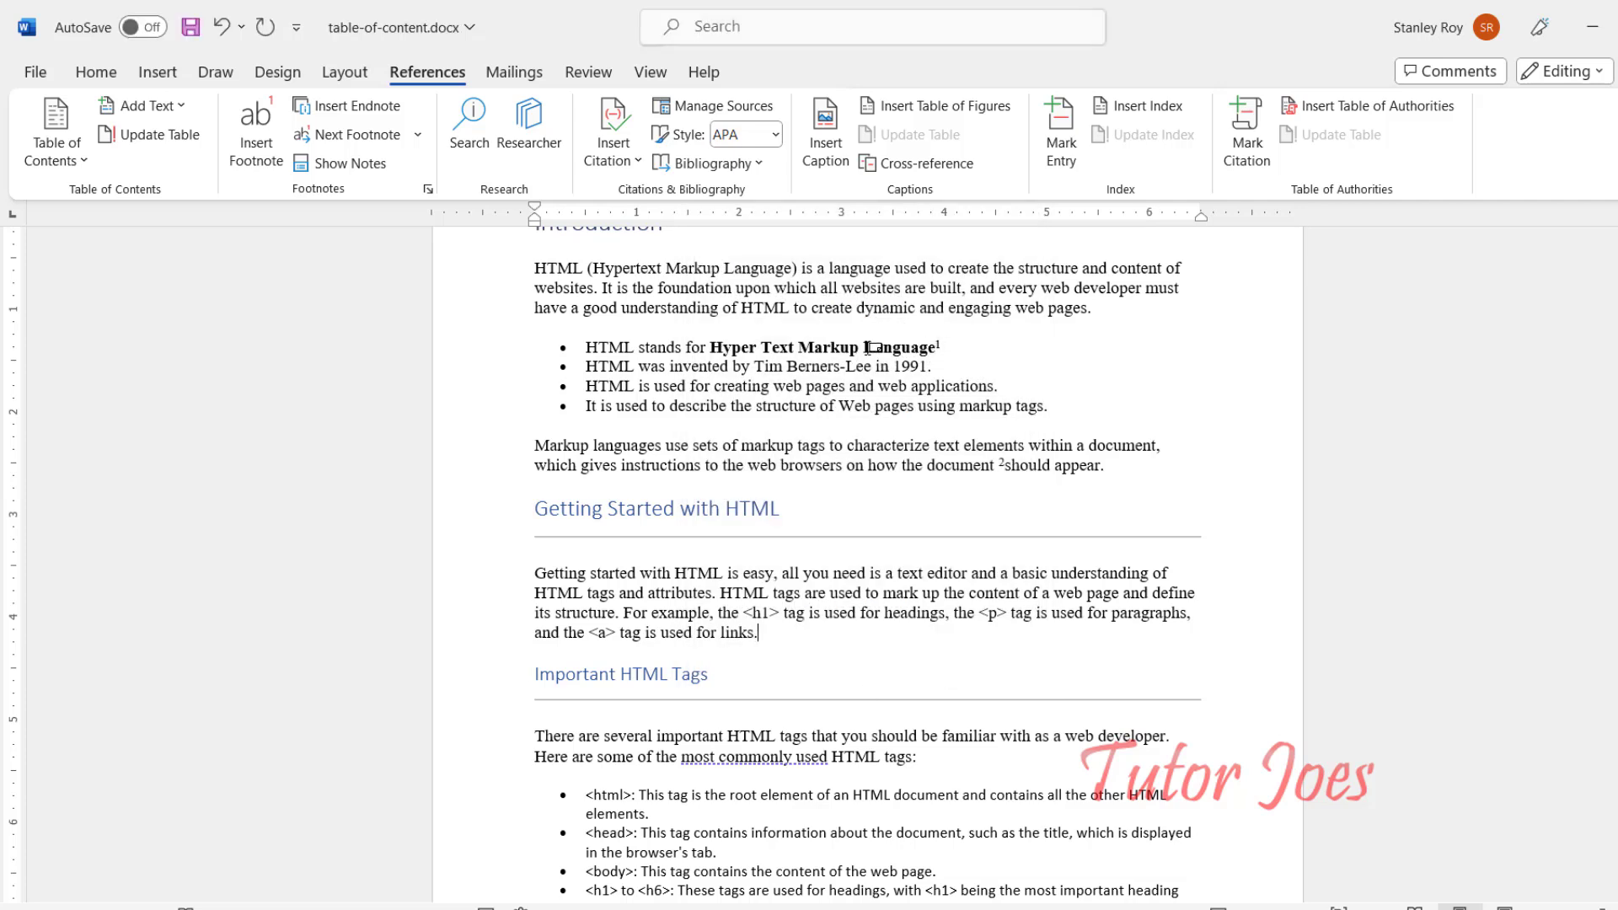
Insert a footnote on the word "HTML" that starts the Conclusion paragraph
left_click(875, 348)
scroll(874, 347, "up", 6)
scroll(868, 415, "down", 5)
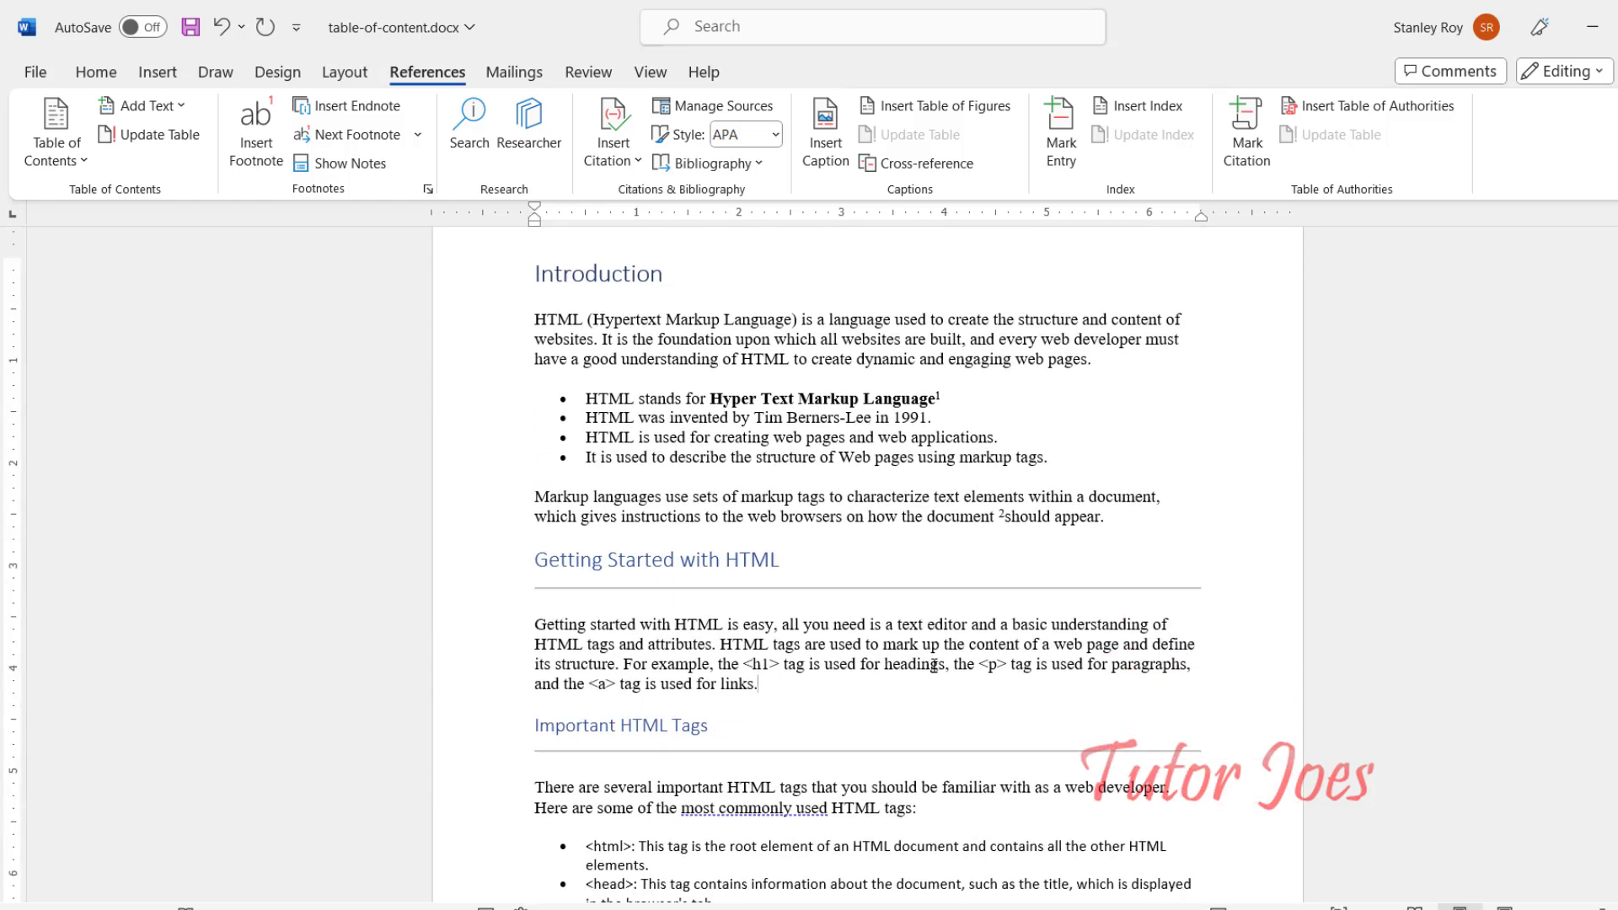
scroll(918, 528, "down", 9)
scroll(918, 527, "down", 3)
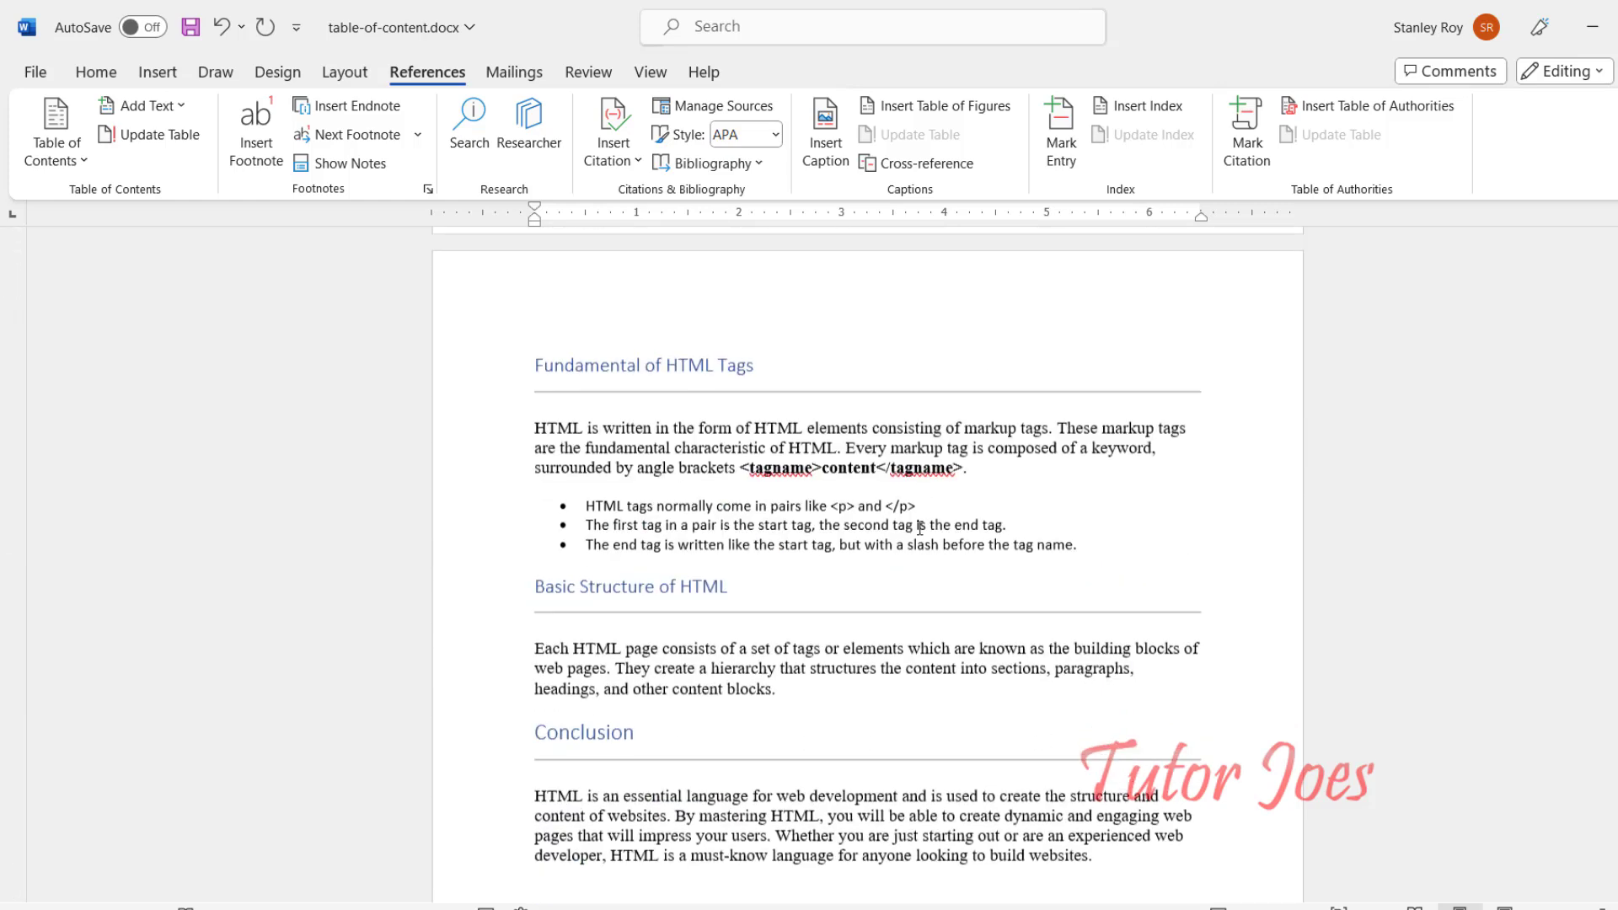
scroll(738, 506, "down", 2)
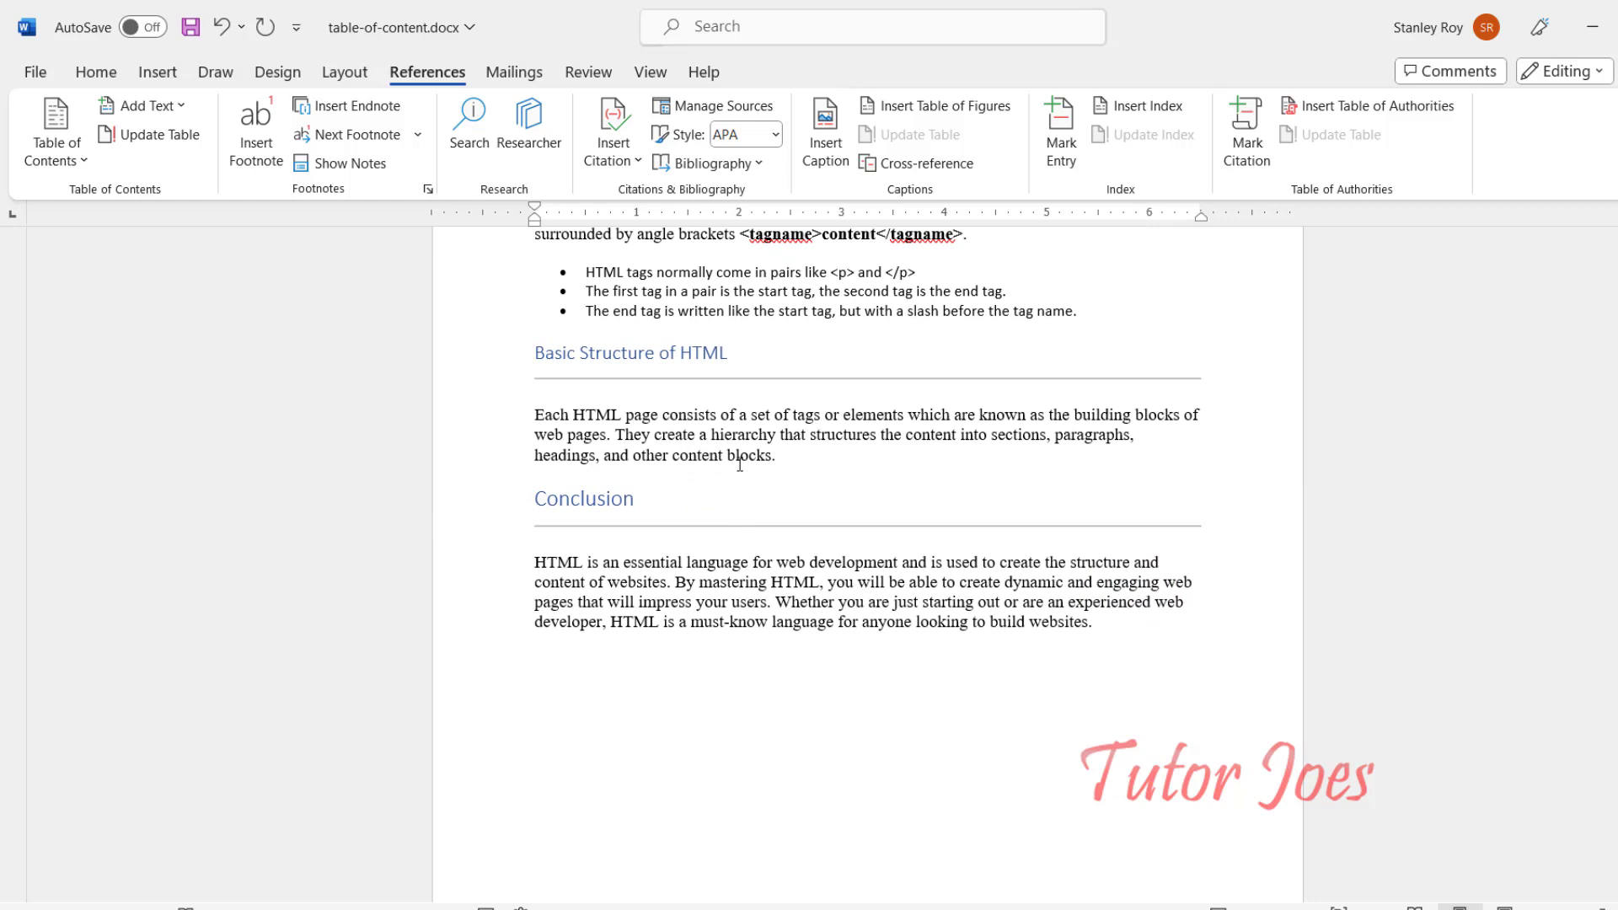
left_click(557, 560)
double_click(557, 561)
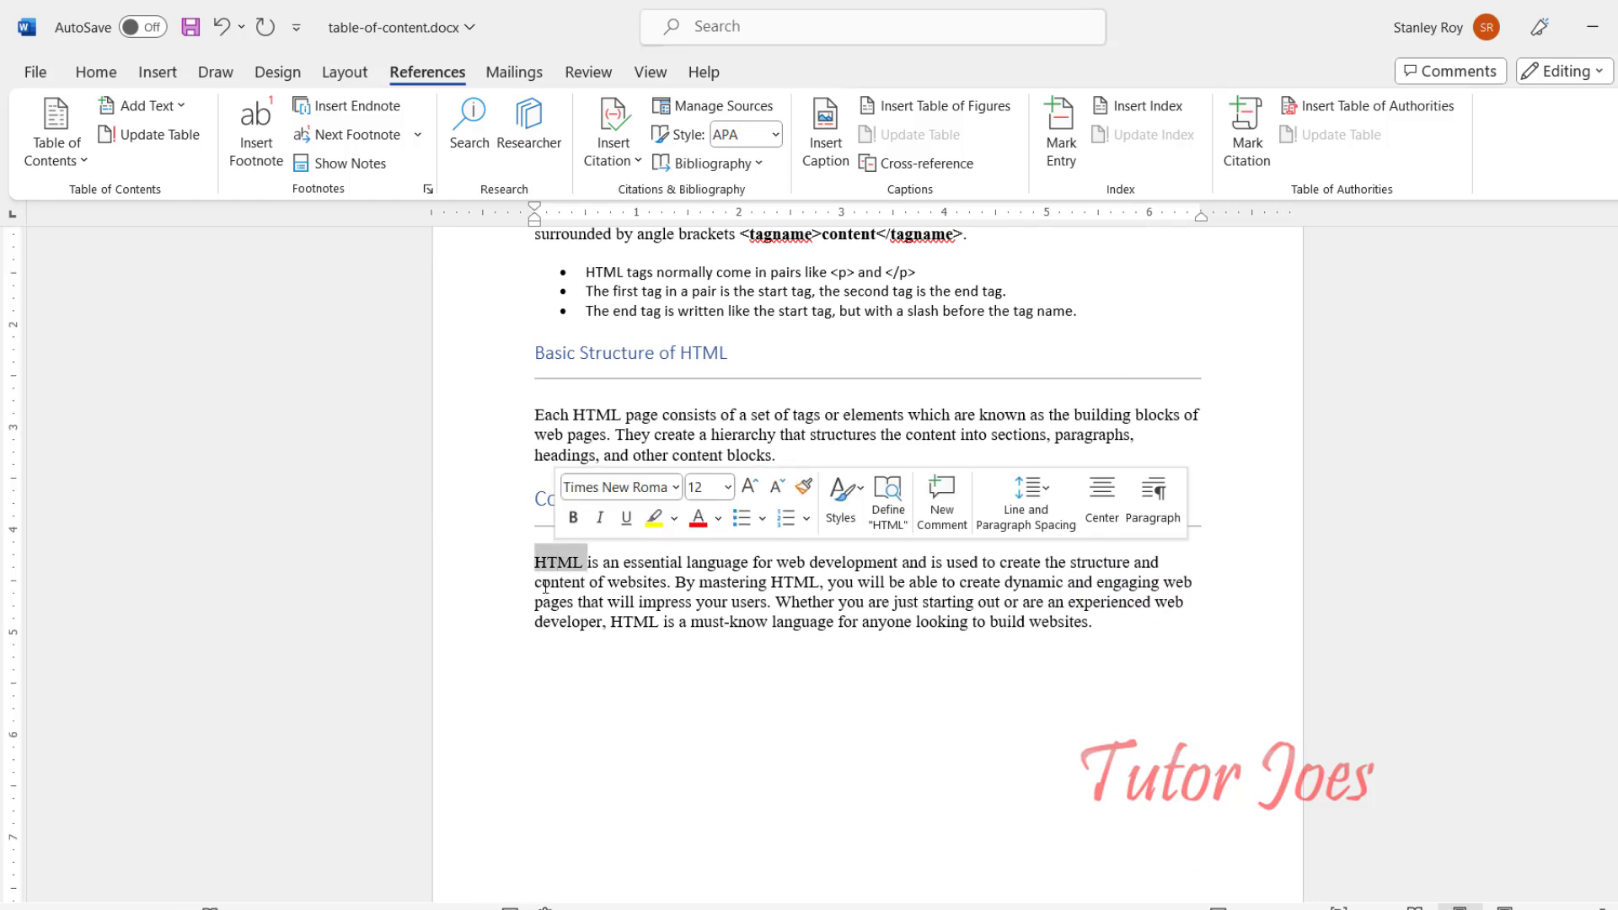
left_click(256, 131)
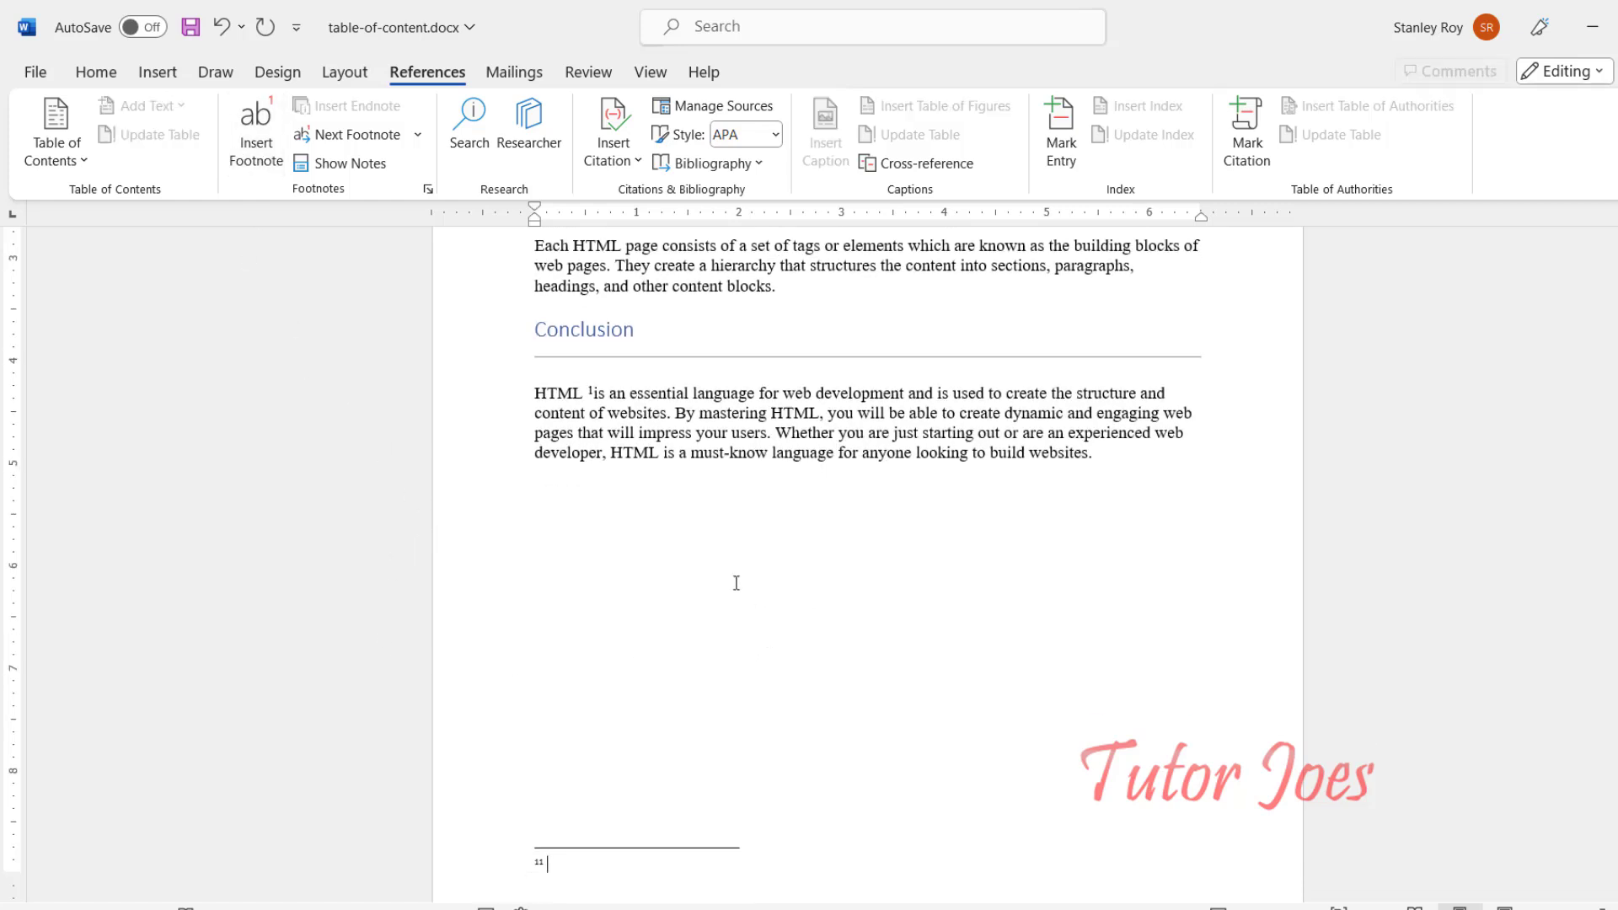
Remove the stray character from the Conclusion page's footnote and enter "Hyper text markup language" as its text
scroll(578, 801, "down", 2)
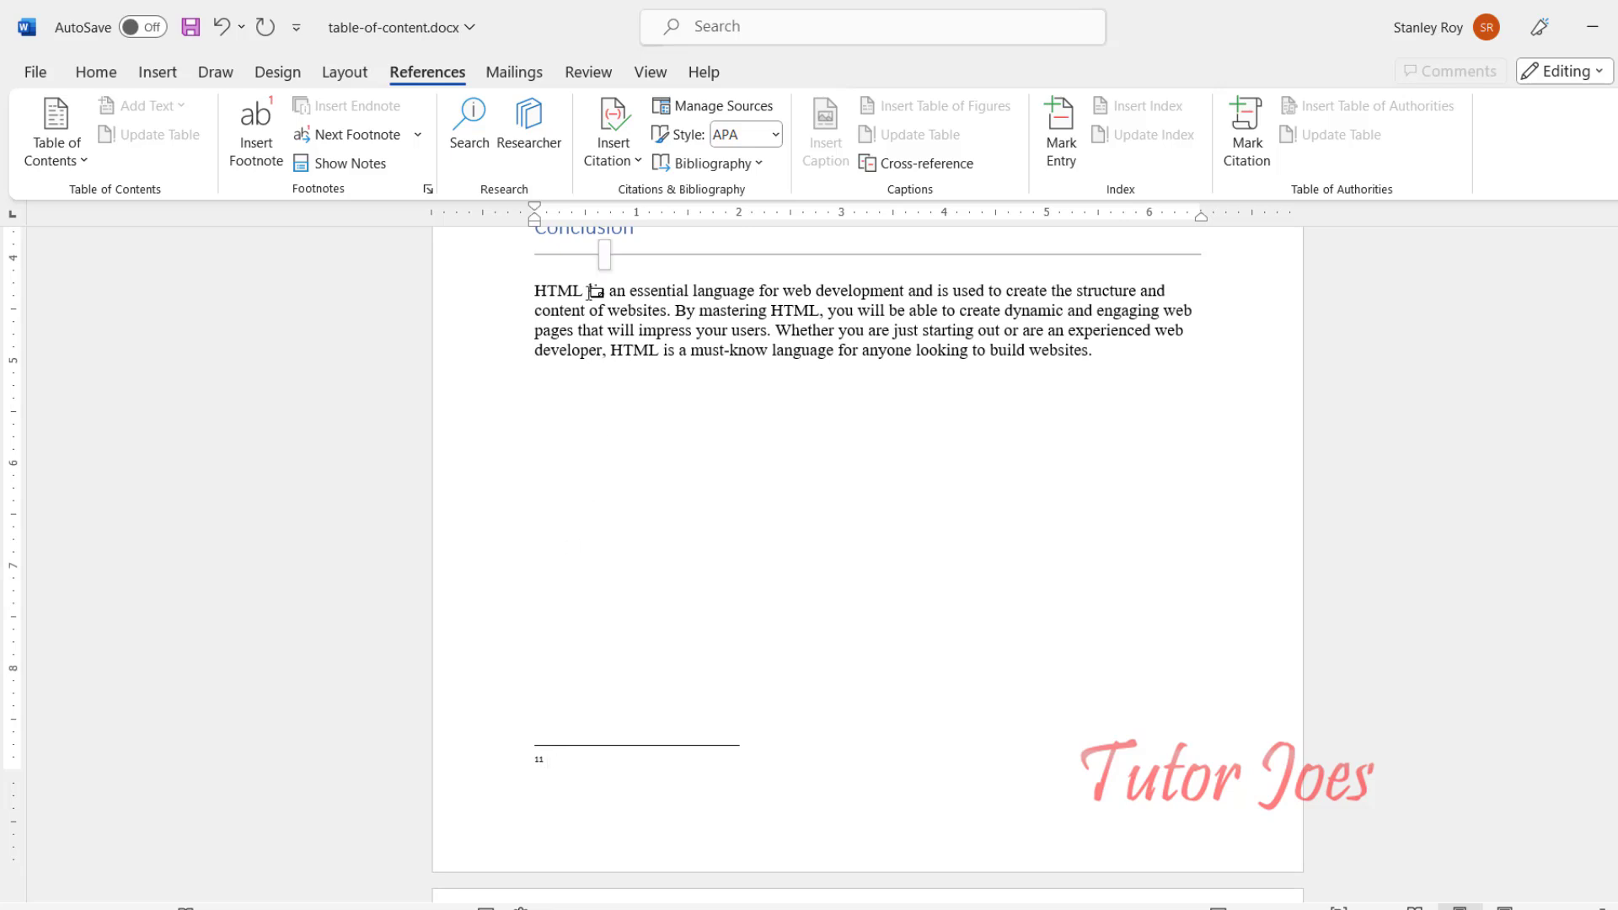
key("BackSpace")
key("BackSpace")
key("BackSpace")
type("Hyper text markup languagr")
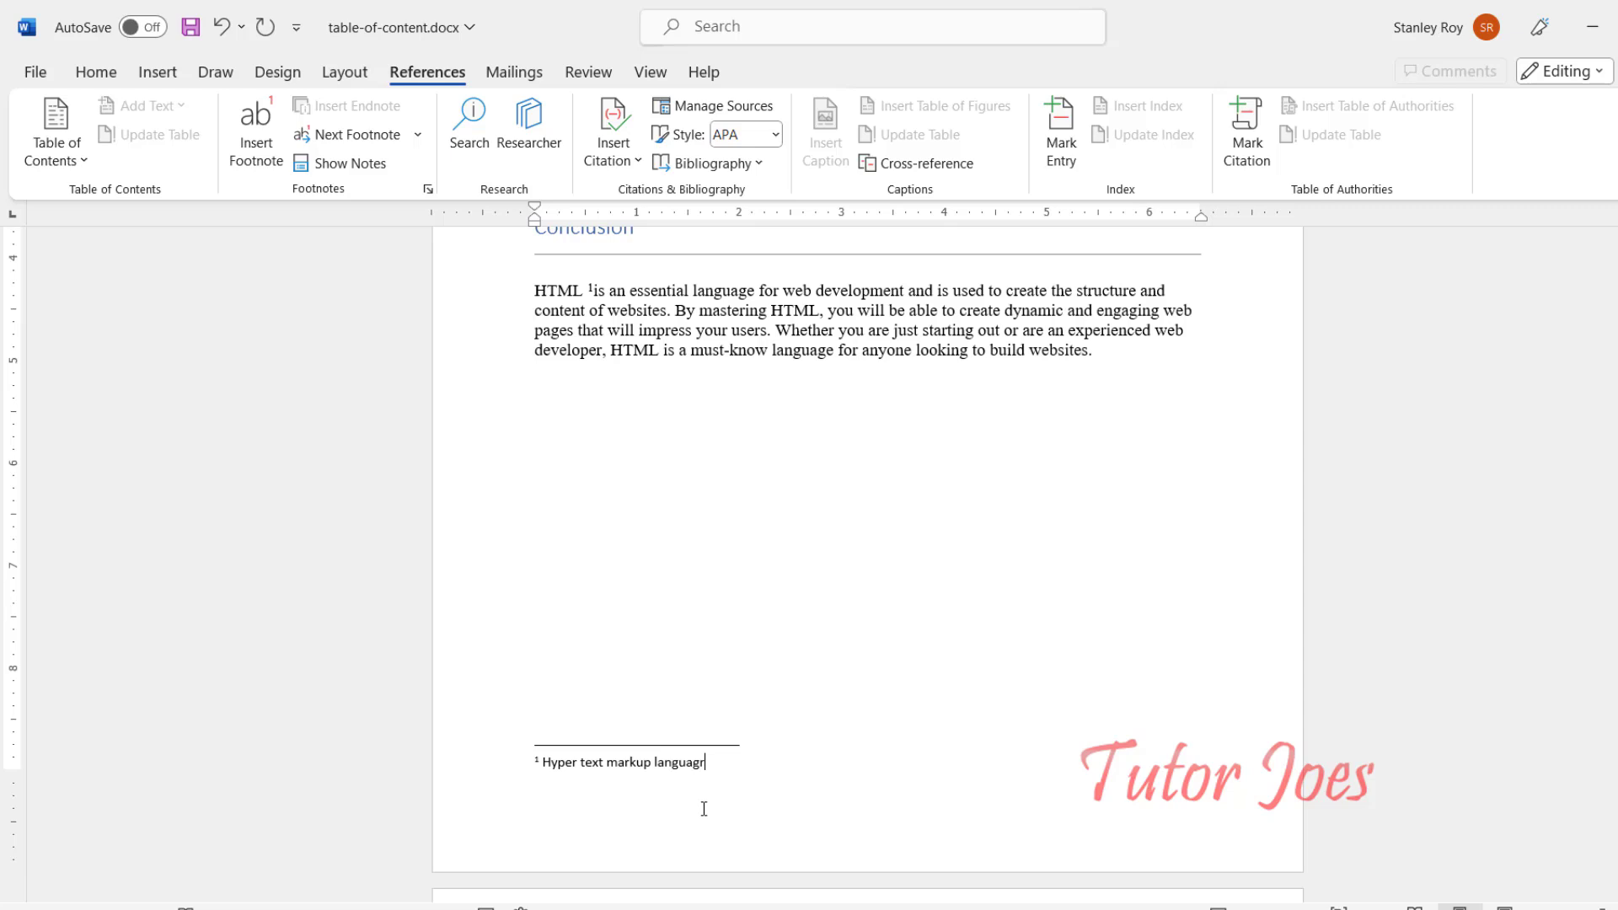
key("BackSpace")
type("e")
Preview the Conclusion footnote from its reference mark and compare the footnote numbering with that on the preceding page
left_click(598, 335)
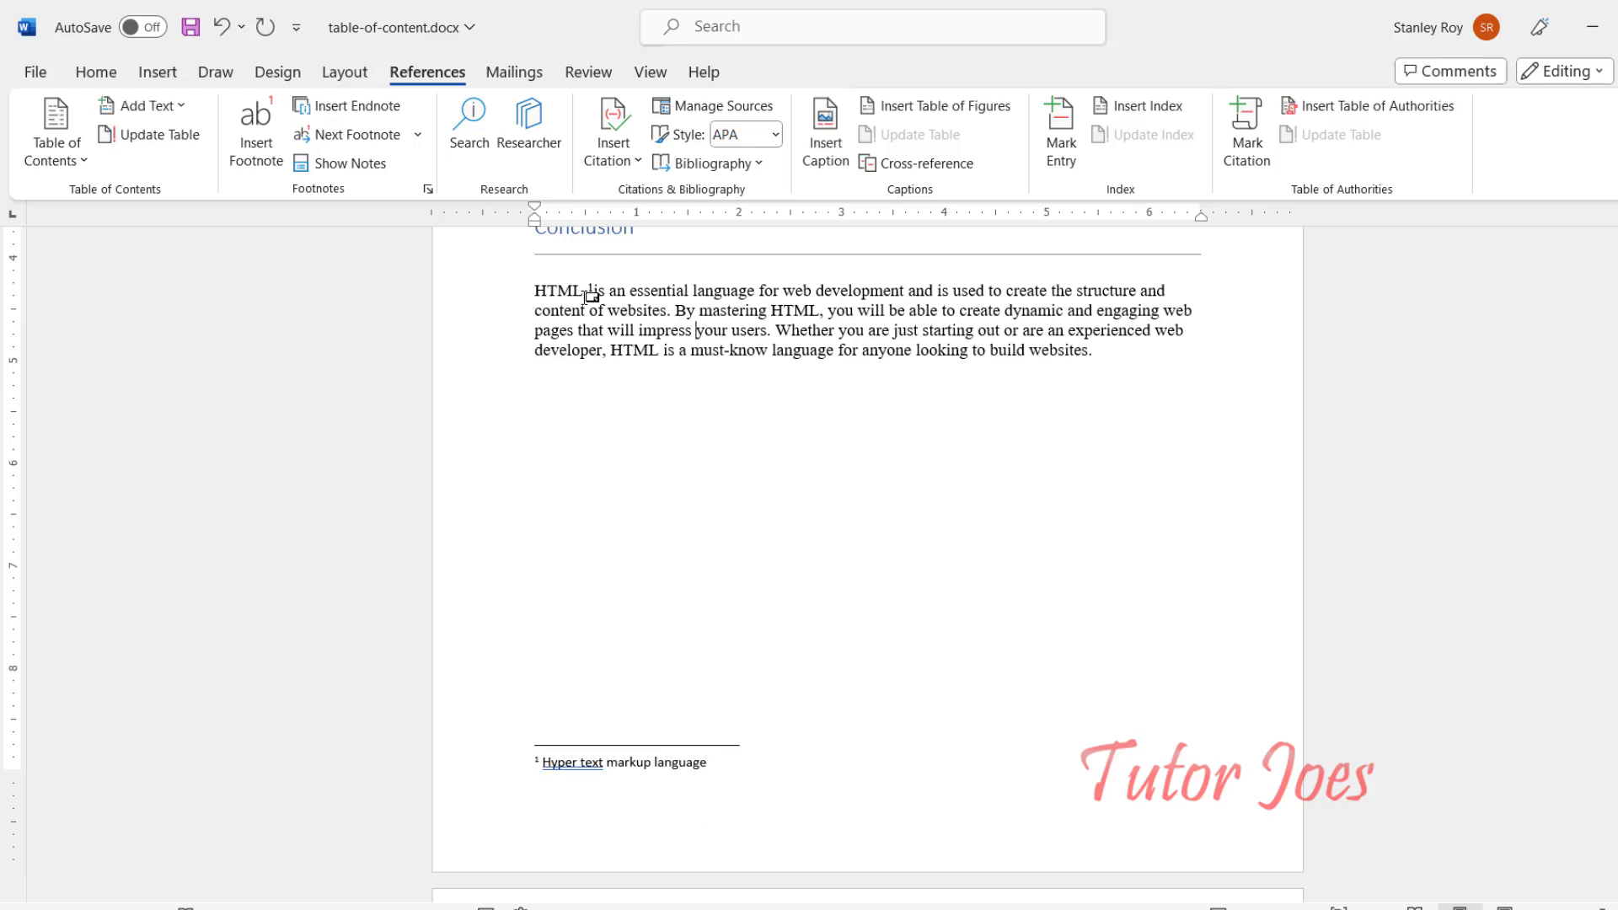
mouse_move(596, 295)
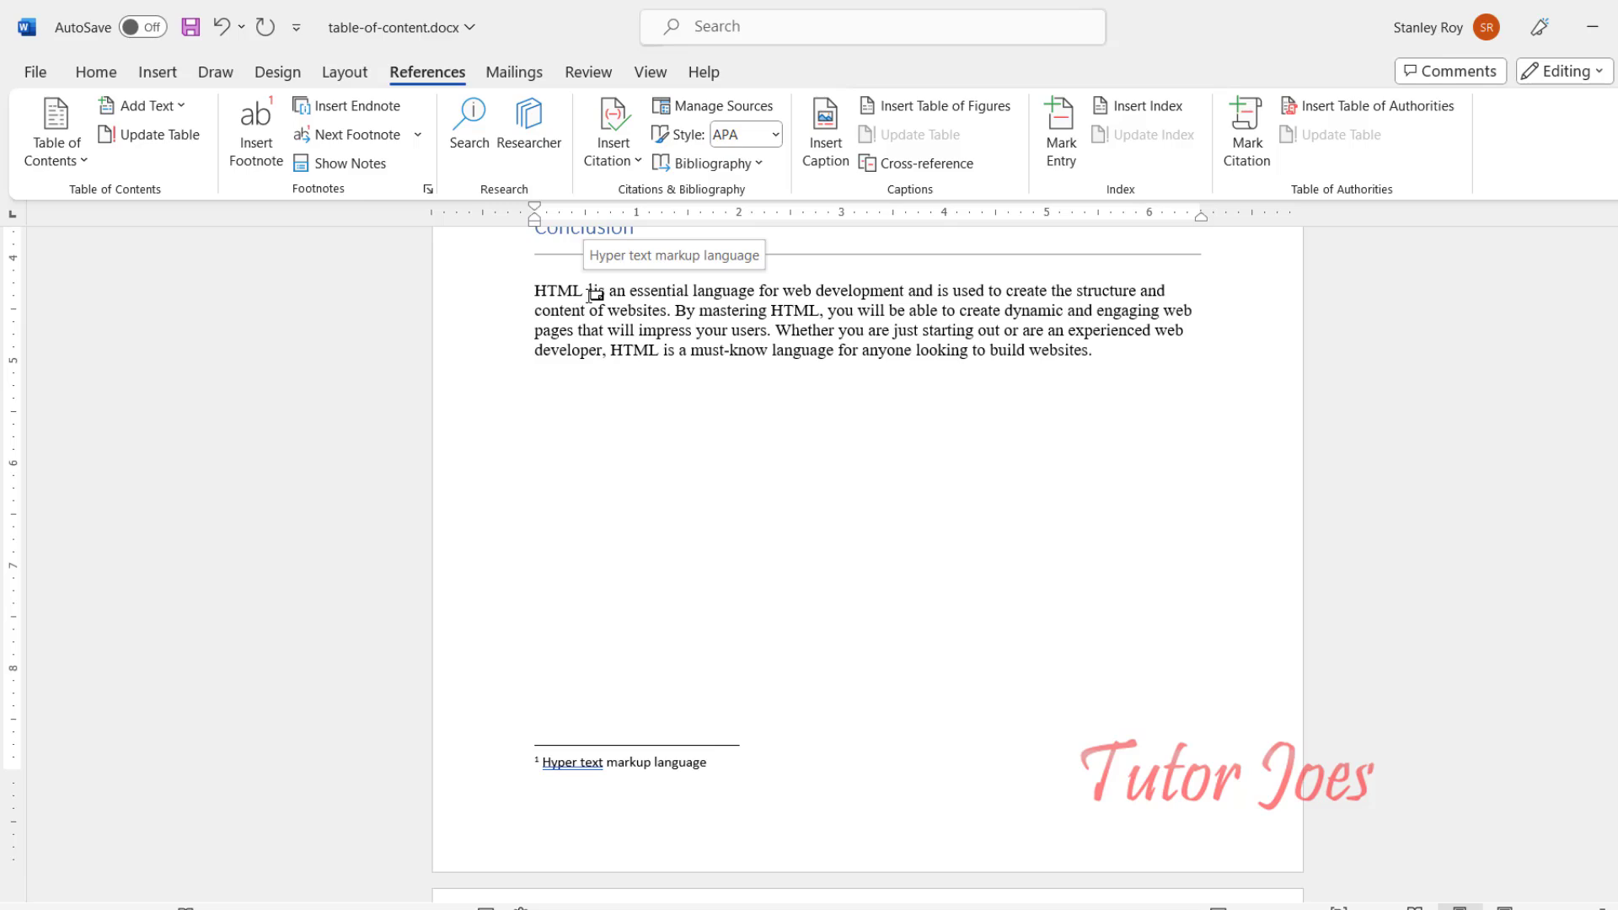
scroll(582, 371, "up", 3)
scroll(582, 371, "up", 15)
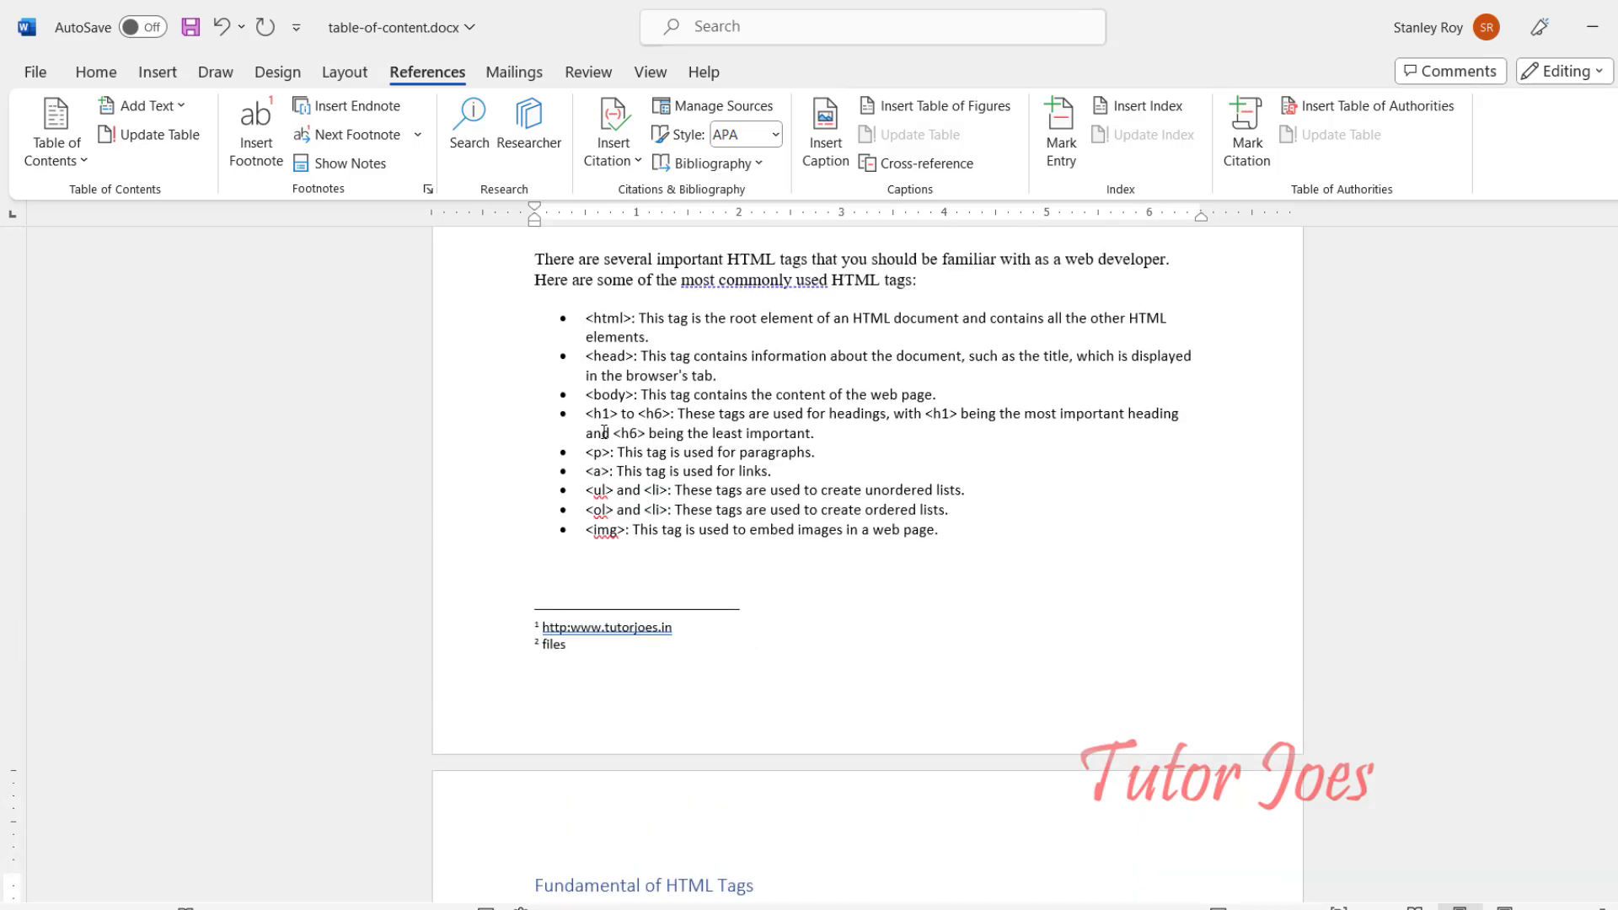
scroll(604, 487, "down", 10)
scroll(604, 487, "down", 1)
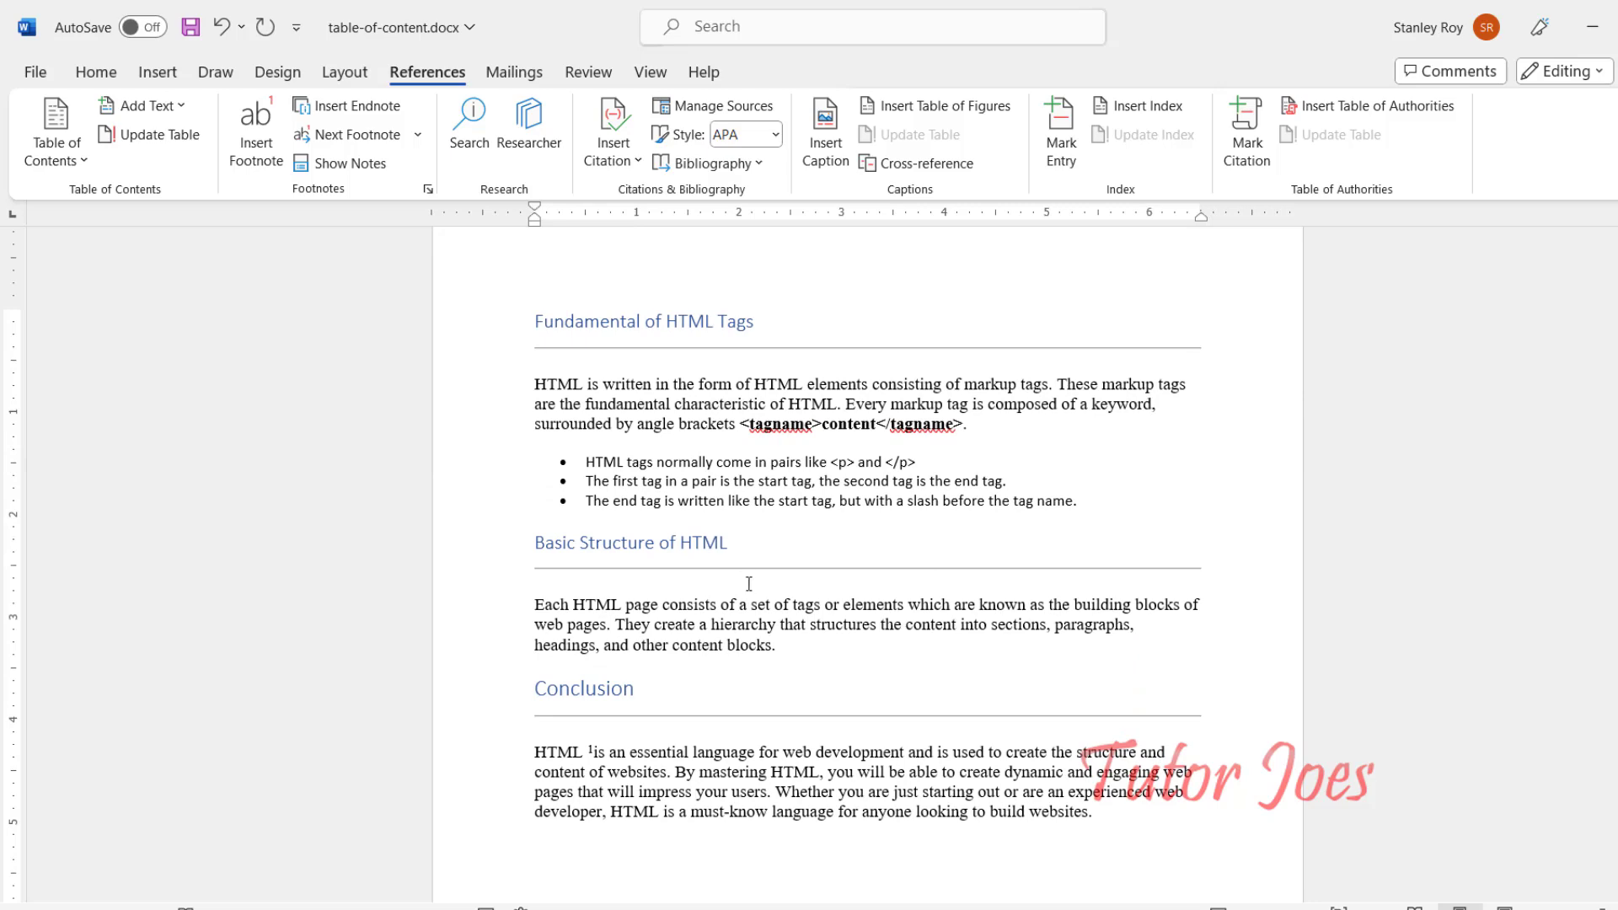
Set footnote numbering to Continuous and apply it to the whole document
scroll(741, 580, "down", 20)
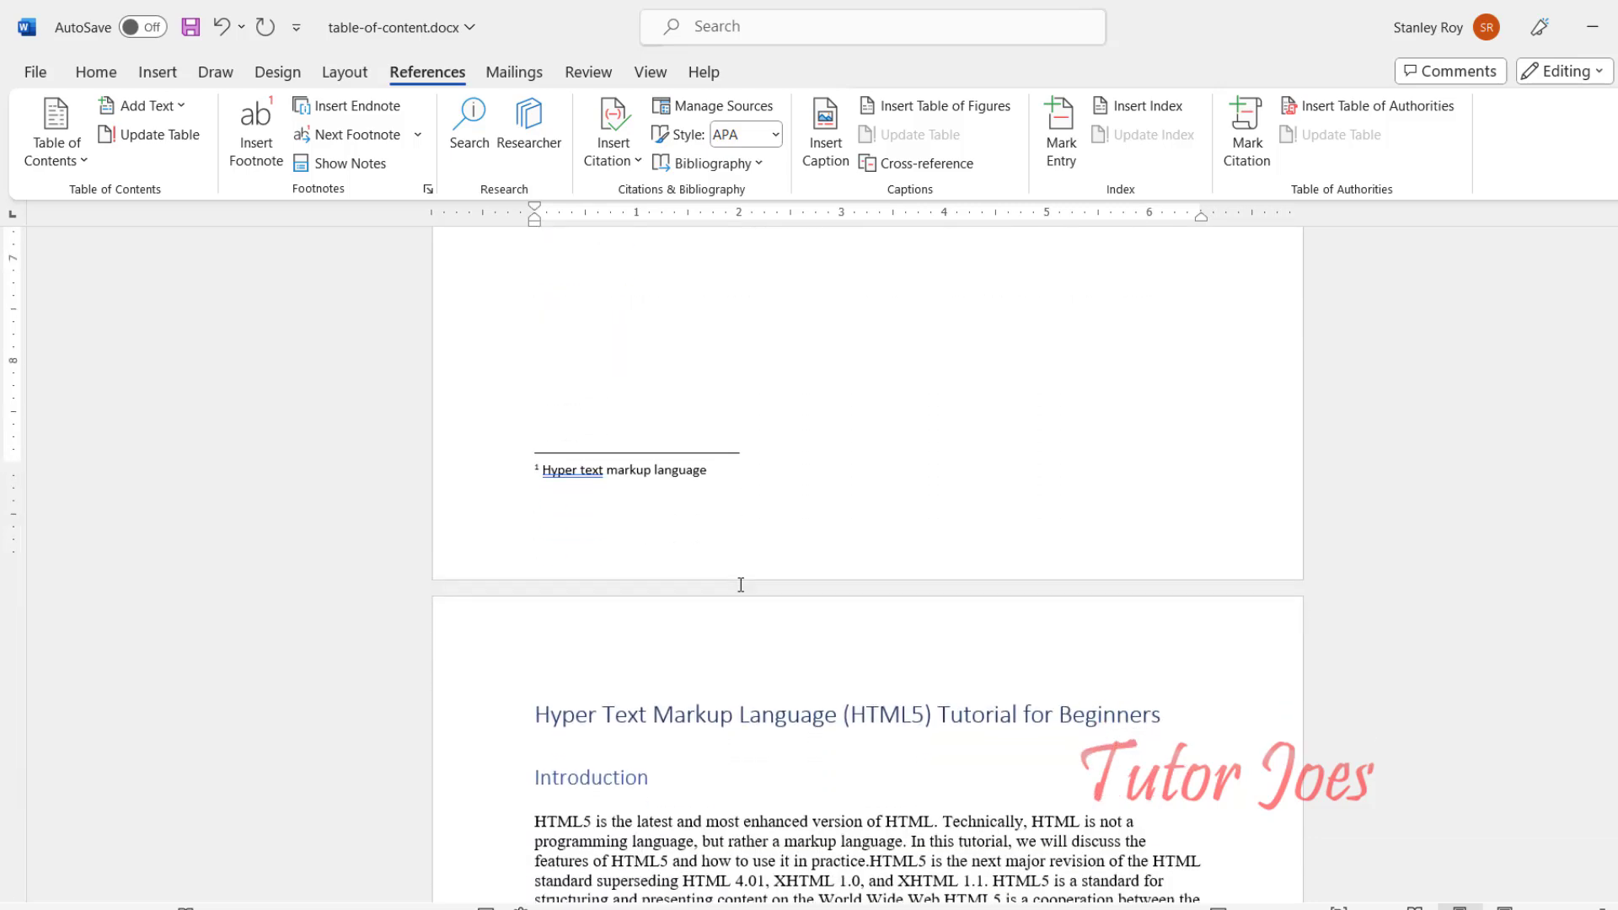
left_click(720, 558)
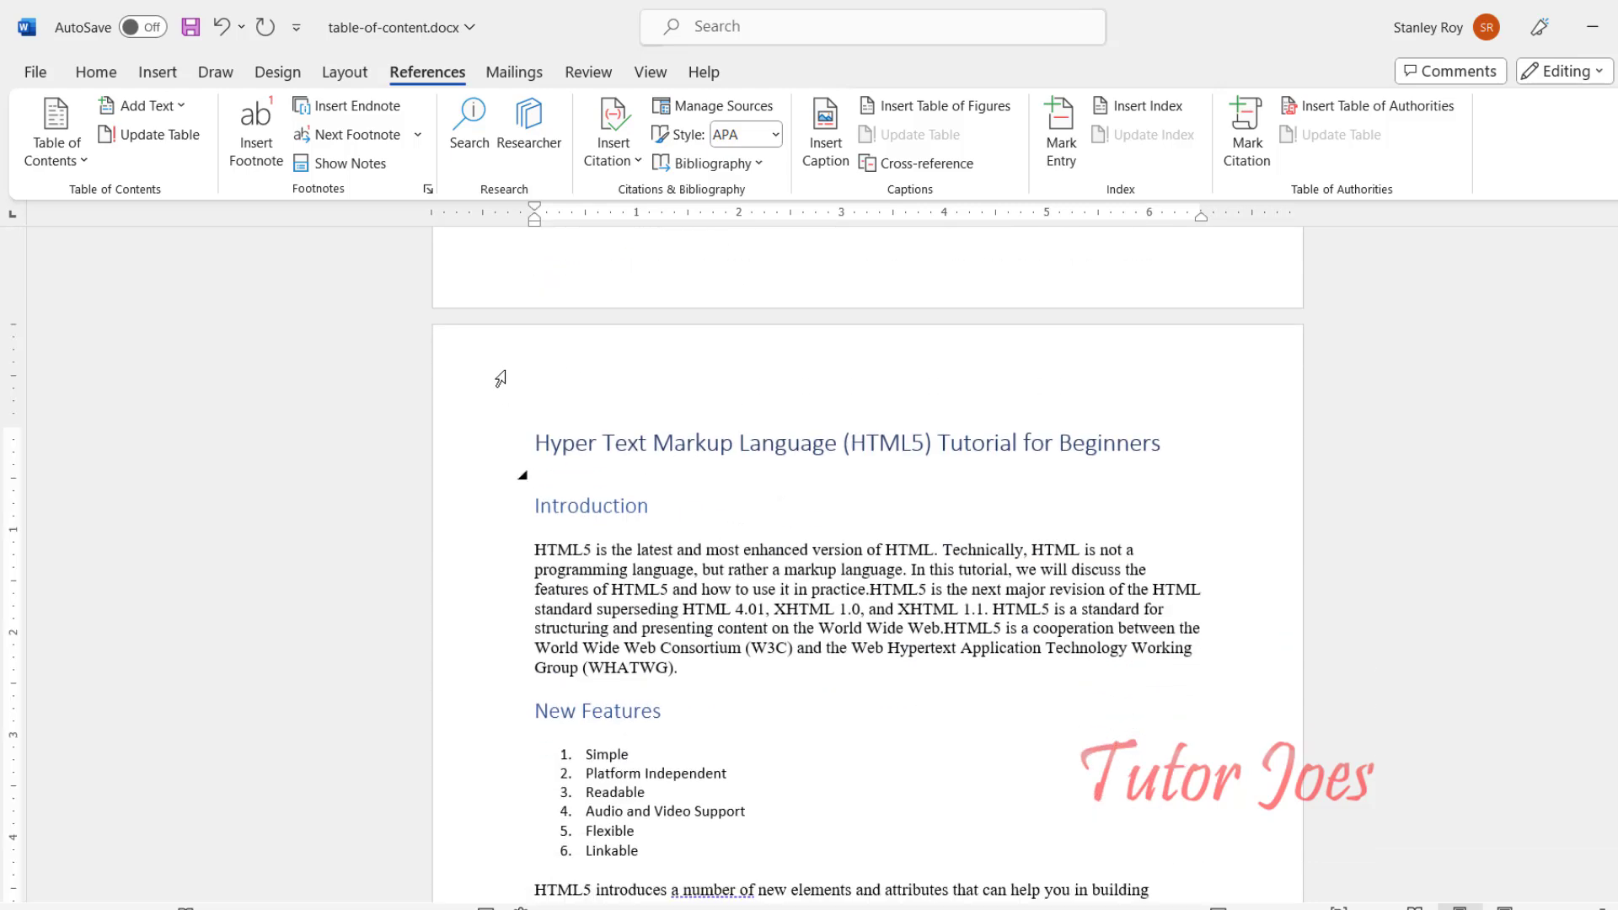
left_click(429, 189)
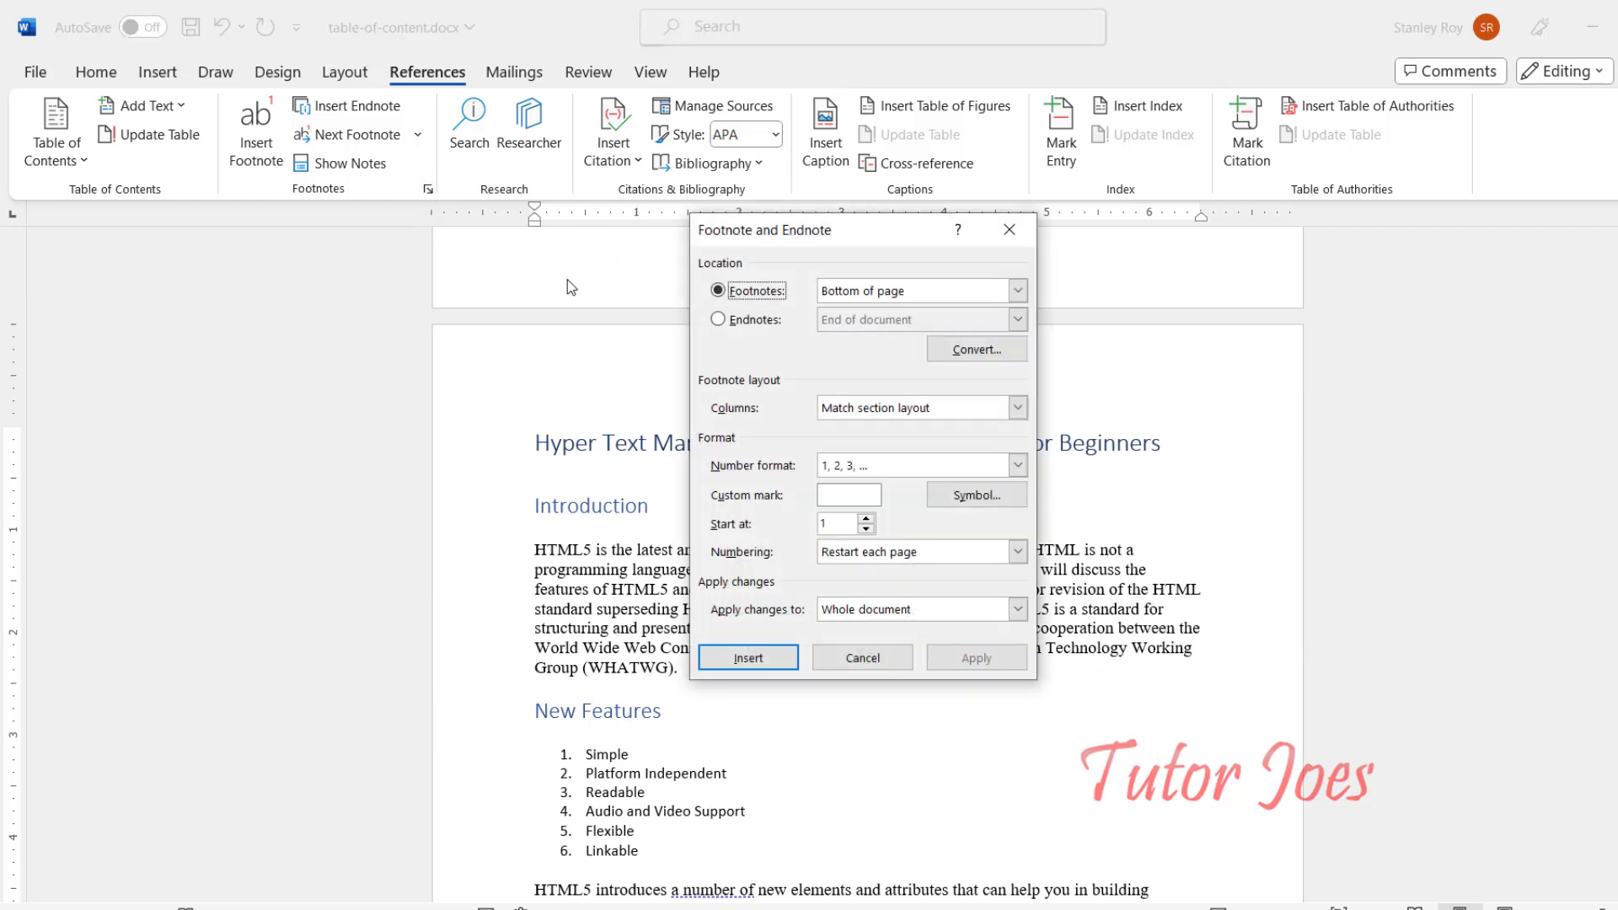
left_click(857, 558)
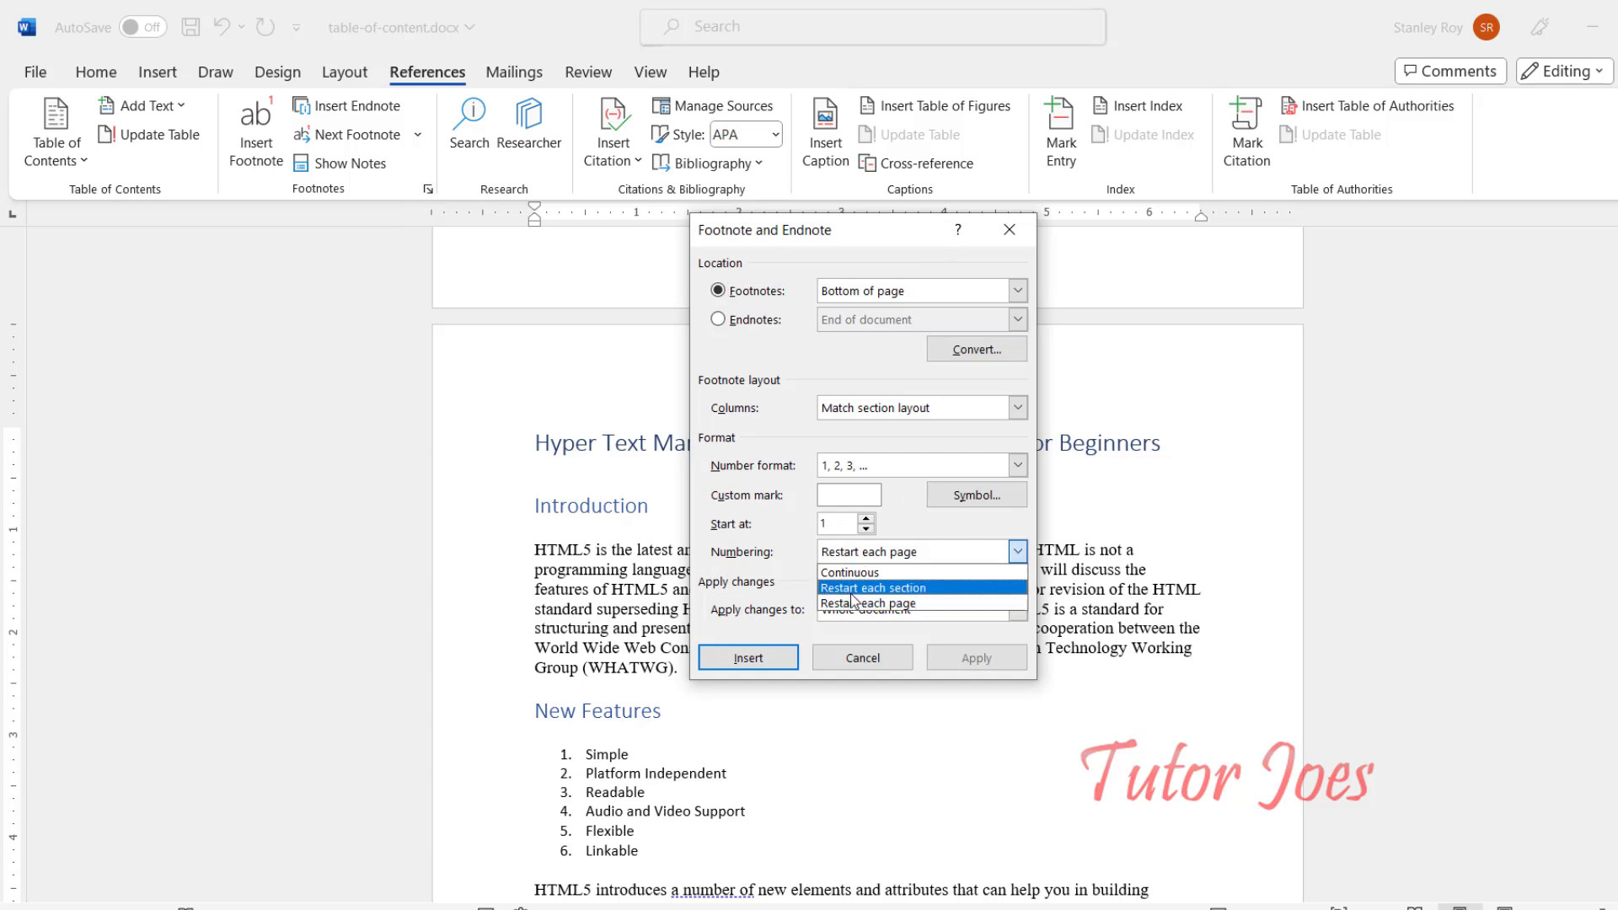
left_click(857, 570)
left_click(976, 659)
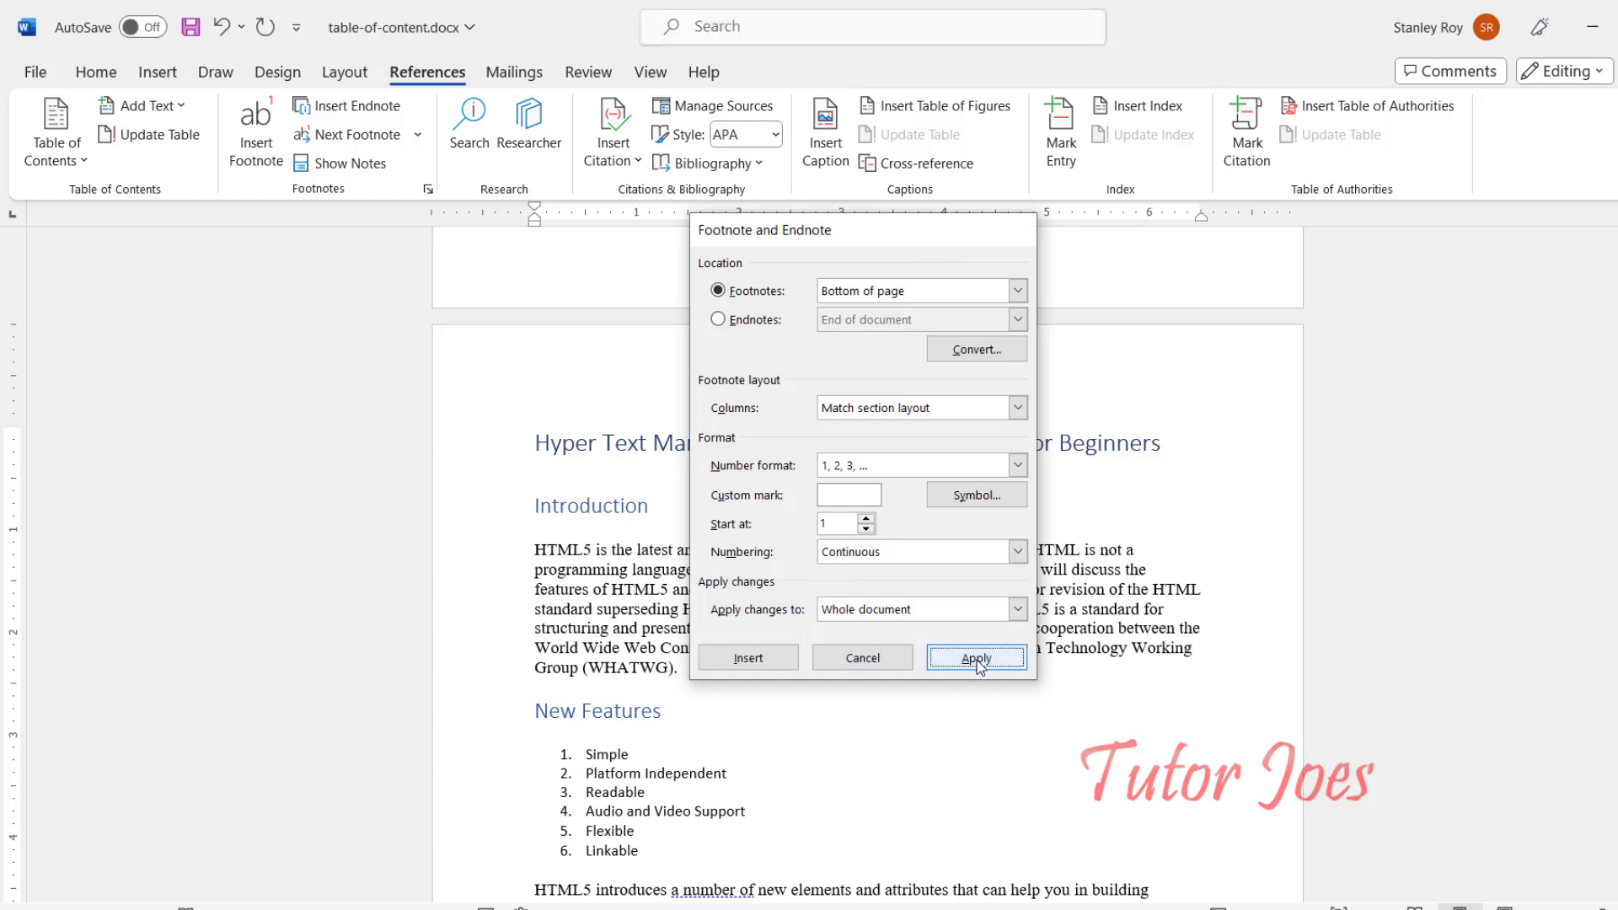
Check the footnote number on the Conclusion page and look through the following pages
scroll(687, 613, "up", 3)
left_click(544, 514)
scroll(543, 514, "up", 15)
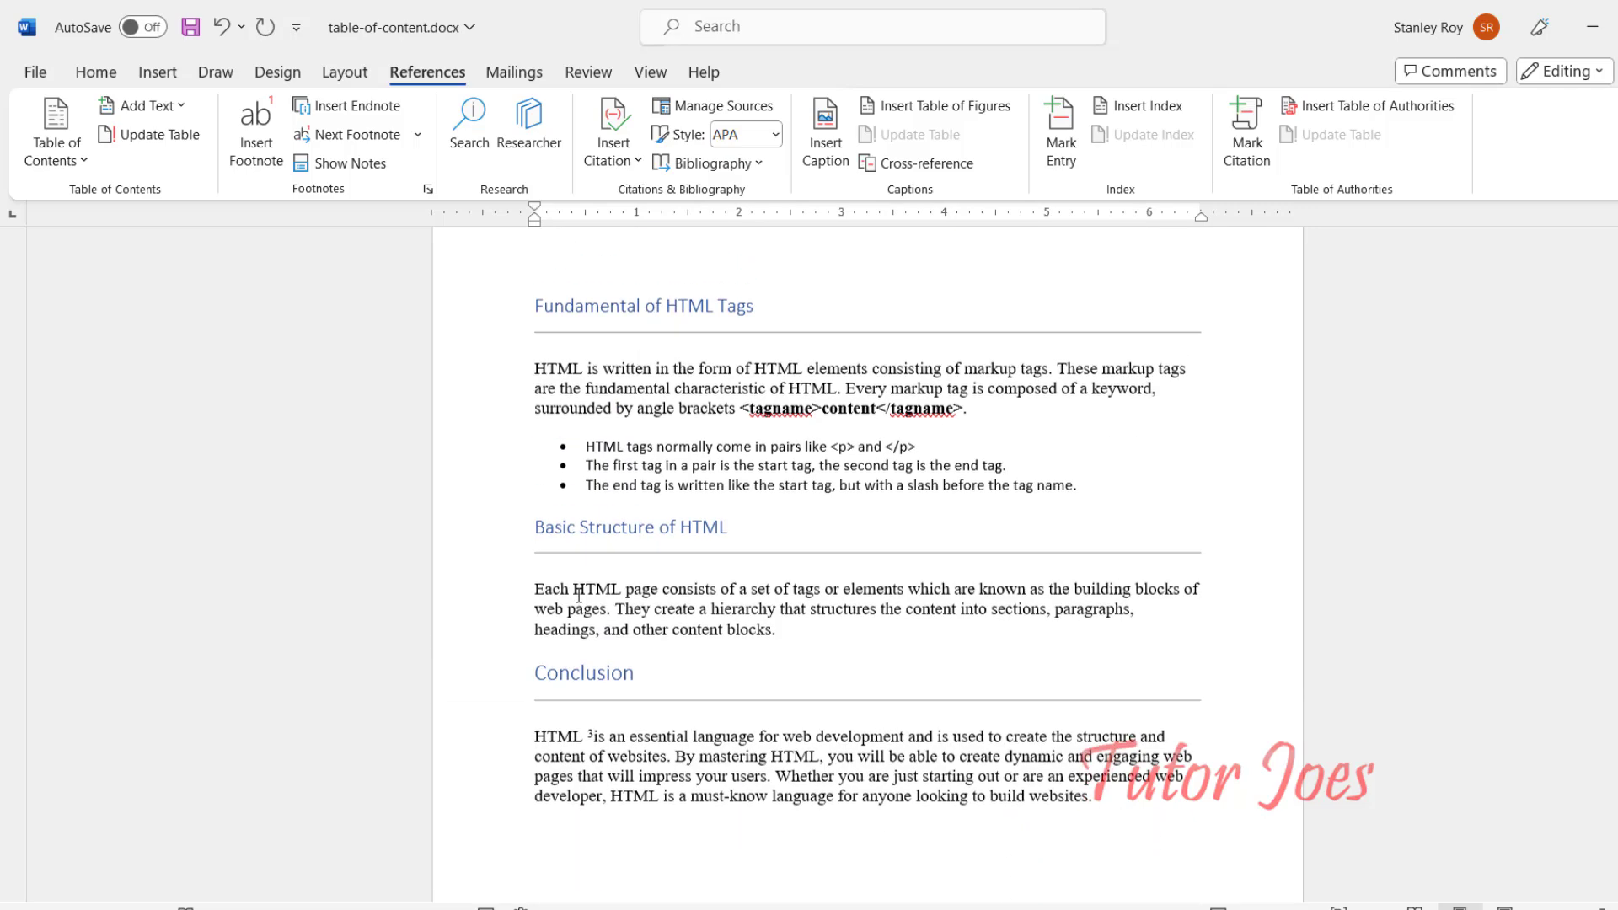
scroll(569, 569, "up", 1)
scroll(549, 647, "down", 8)
scroll(618, 724, "down", 3)
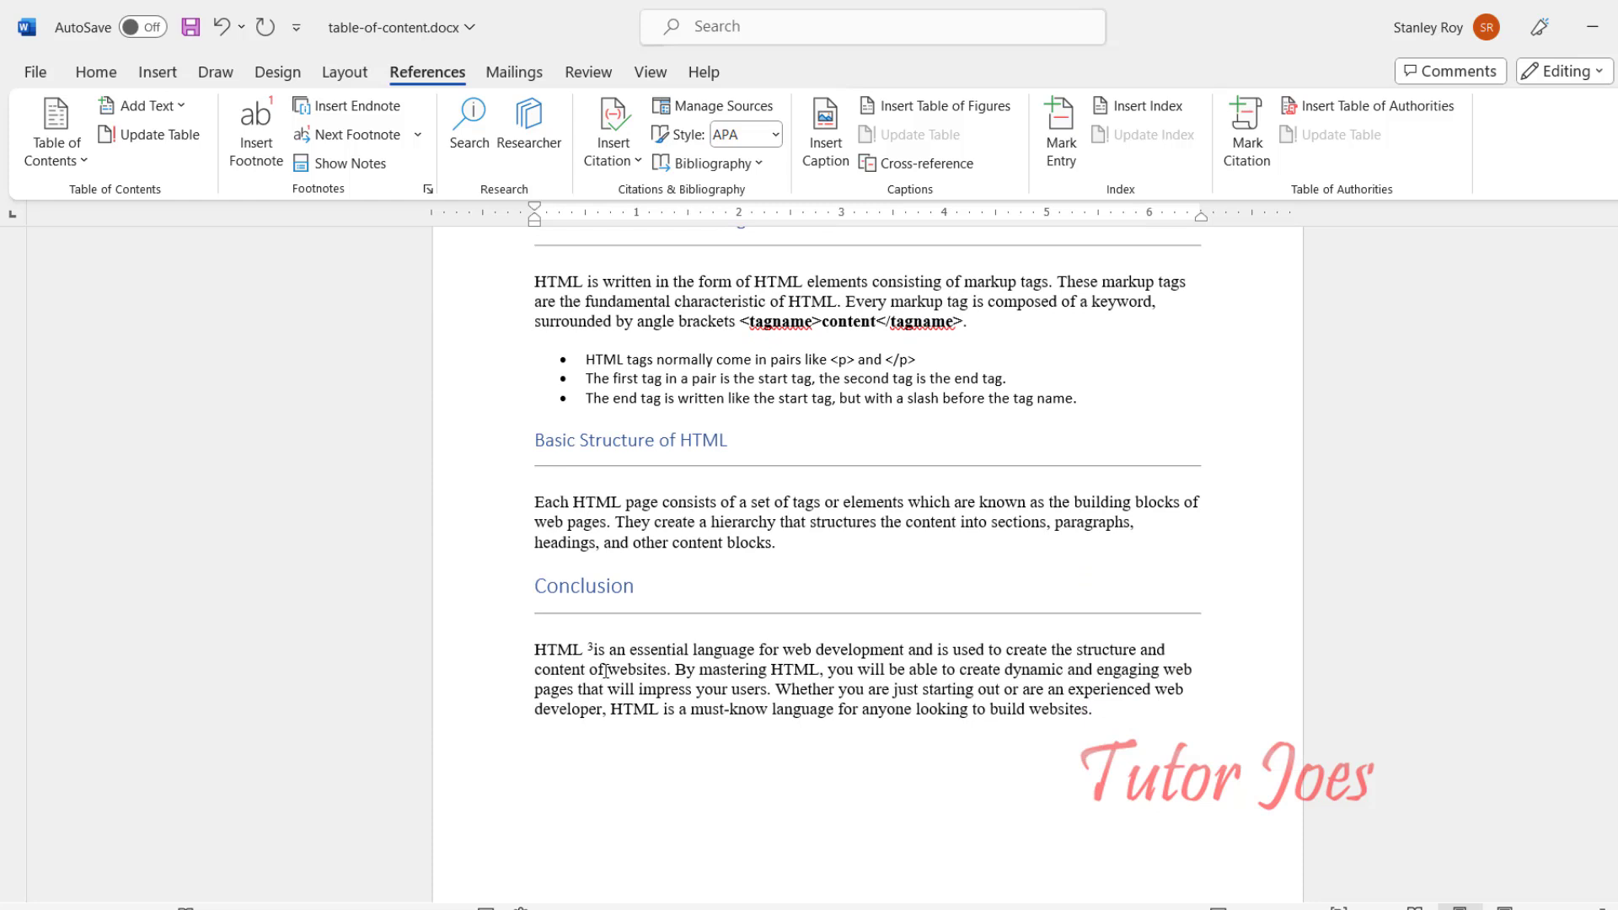
mouse_move(593, 650)
scroll(712, 658, "down", 10)
scroll(712, 658, "down", 20)
scroll(666, 634, "down", 12)
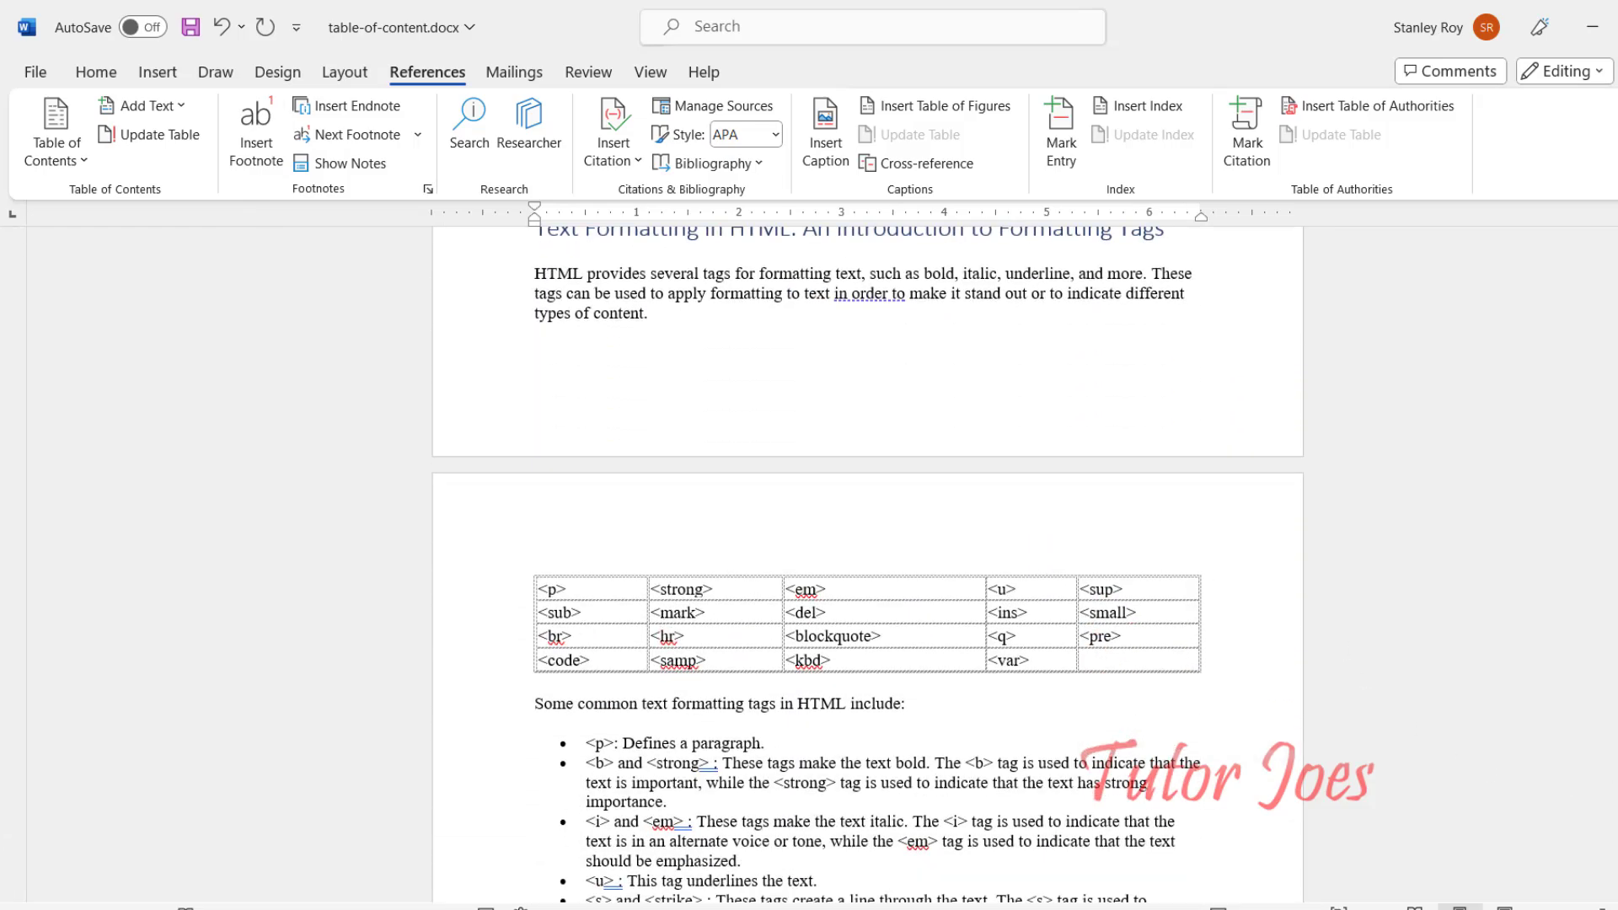
Insert an endnote on "<p>" in the Getting Started with HTML paragraph
scroll(868, 565, "up", 12)
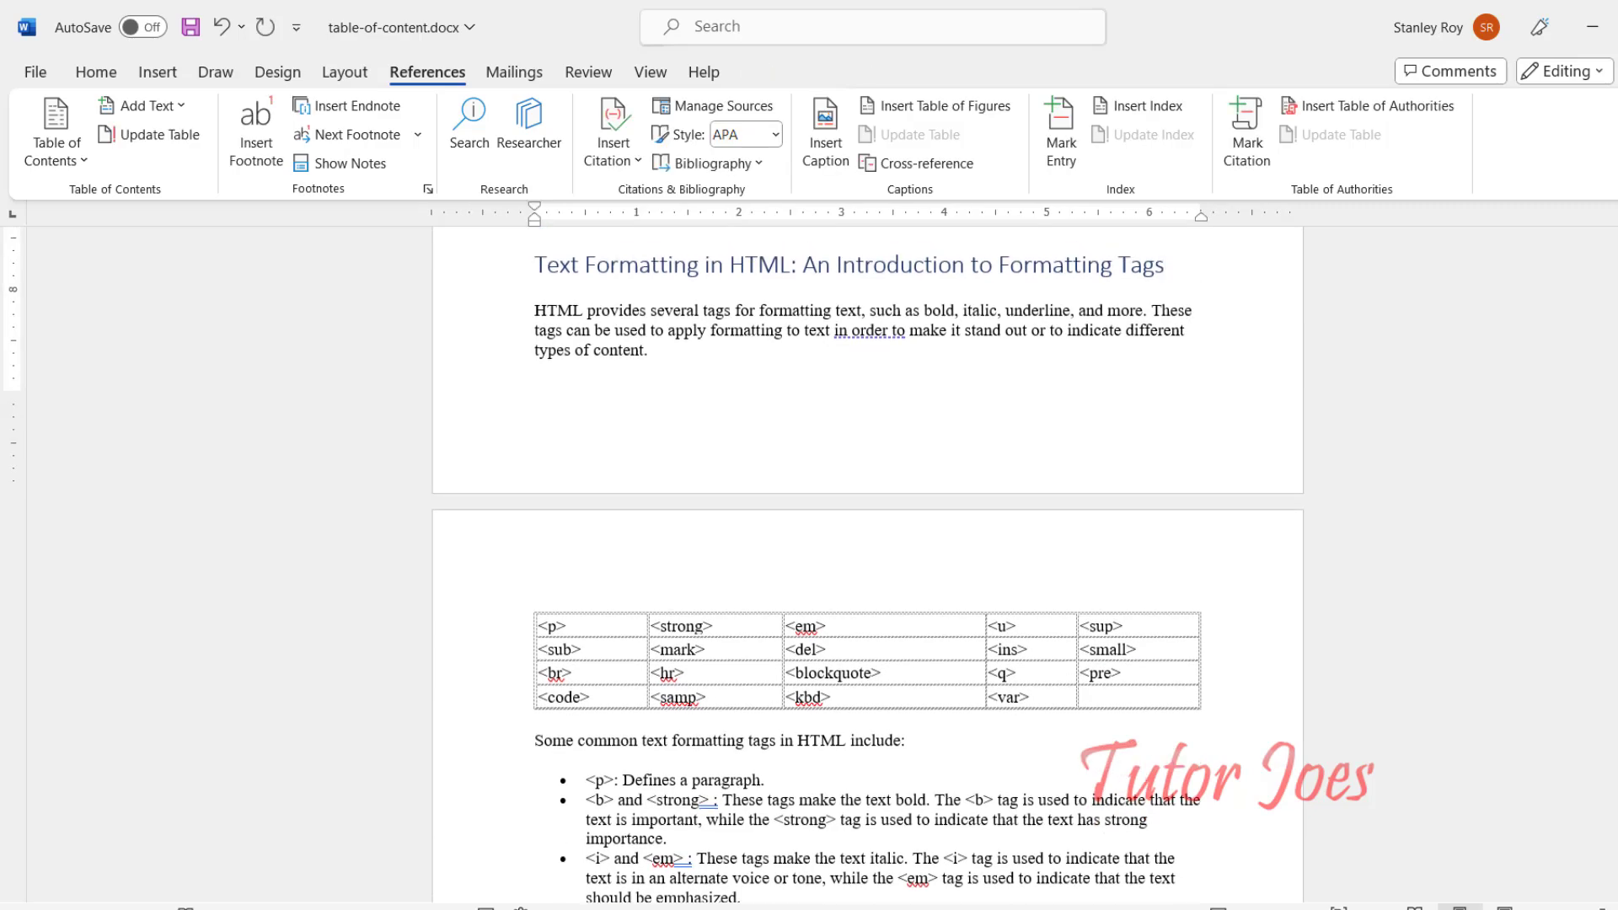
scroll(868, 565, "up", 15)
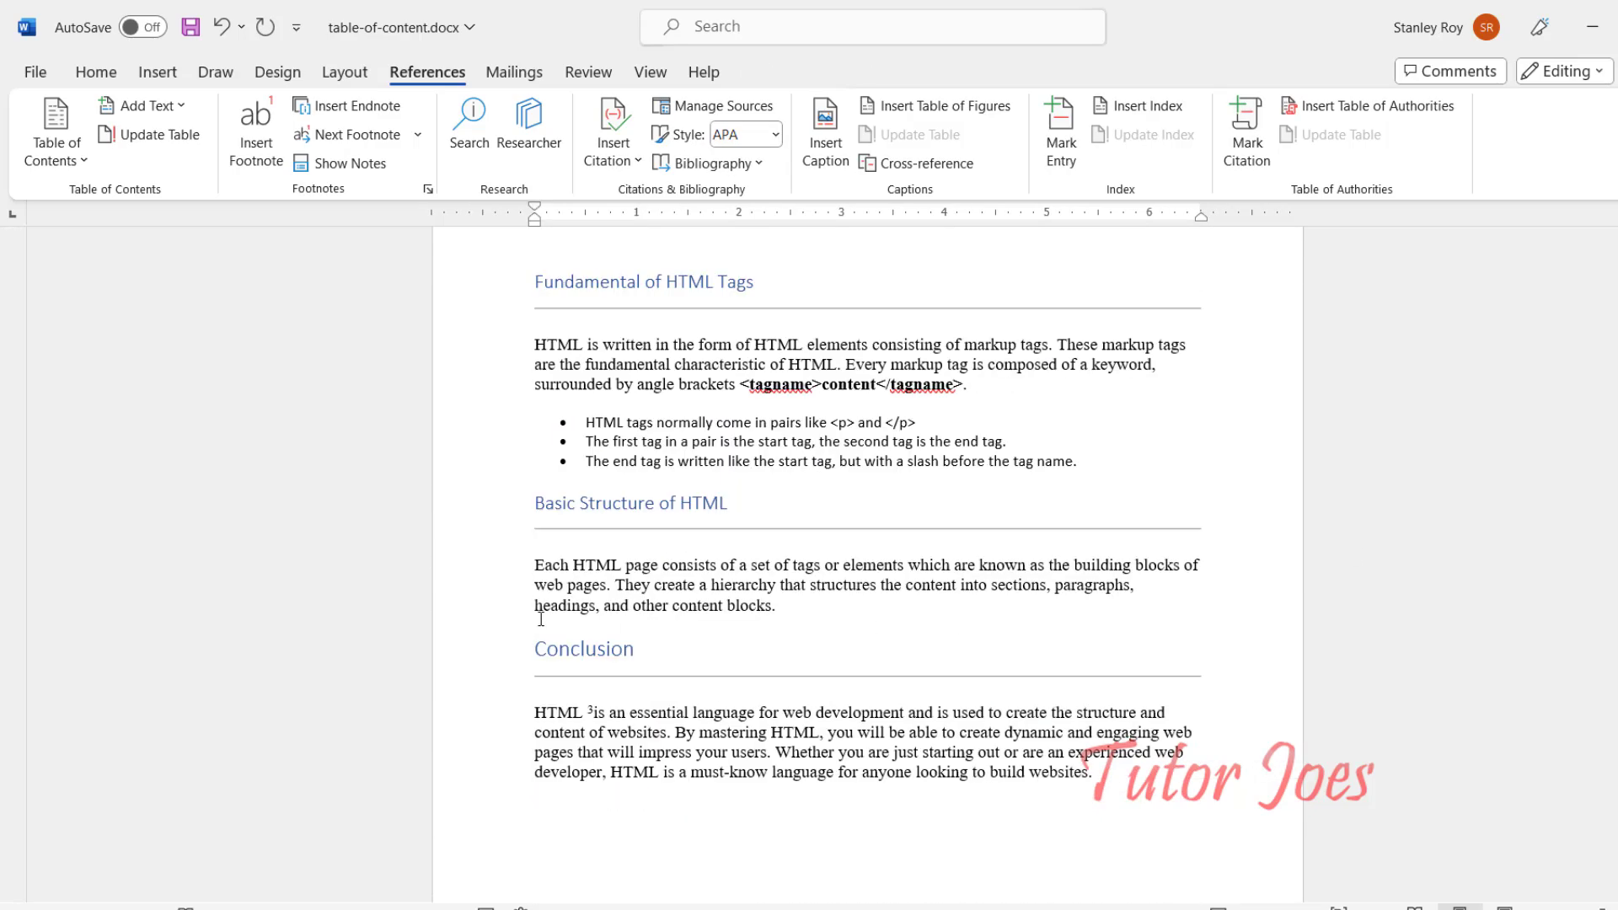
scroll(541, 620, "up", 4)
scroll(541, 620, "up", 8)
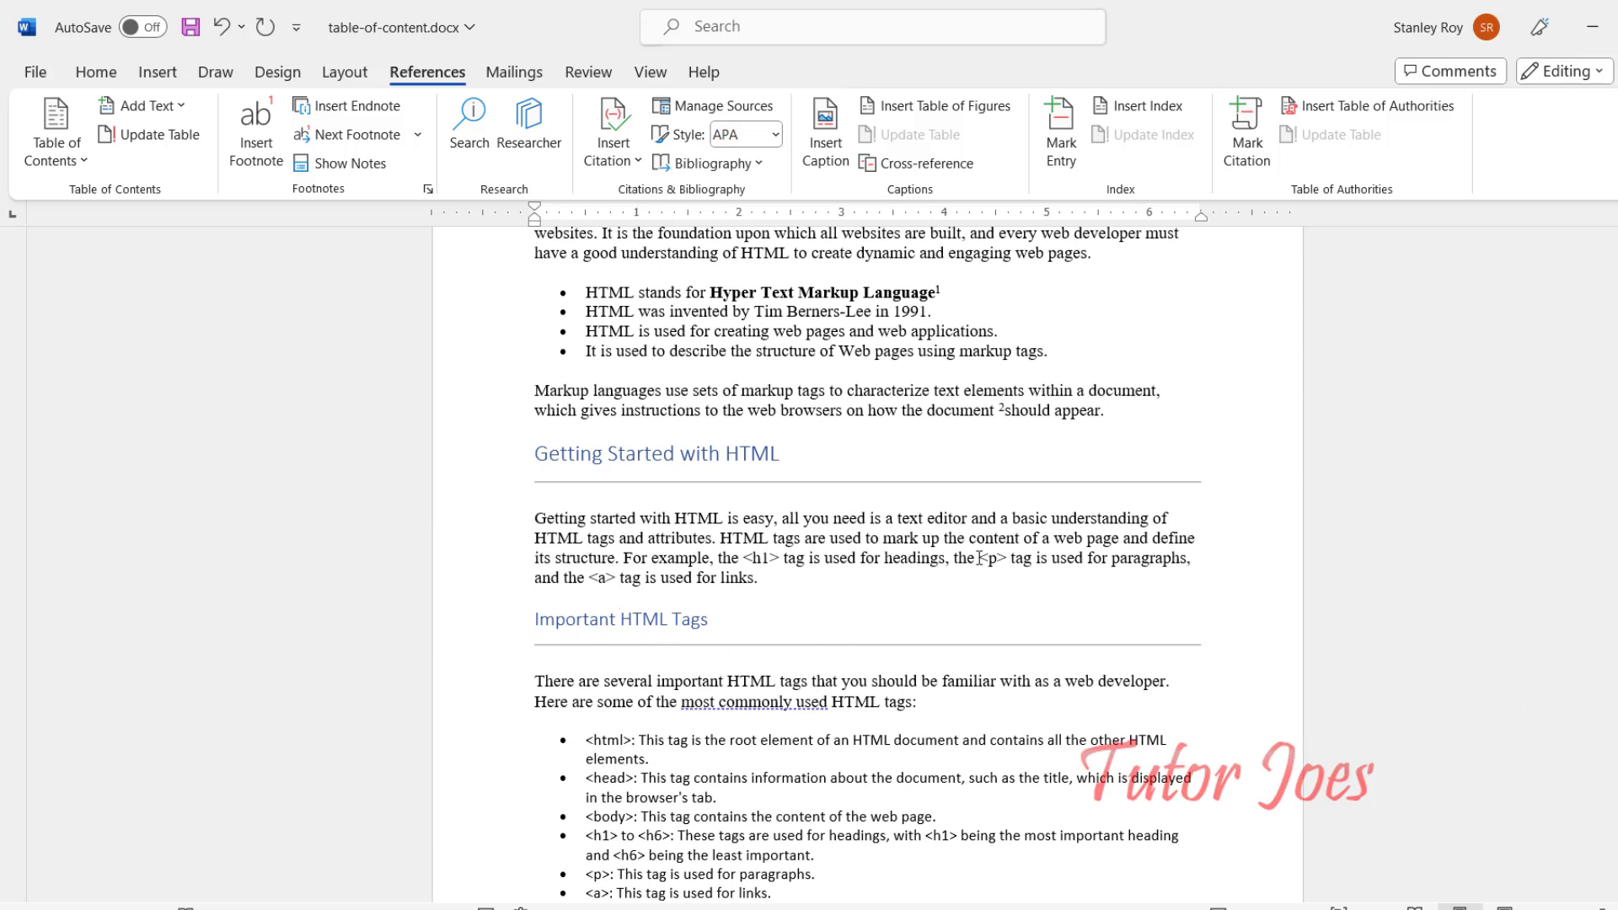
left_click_drag(980, 558, 1009, 559)
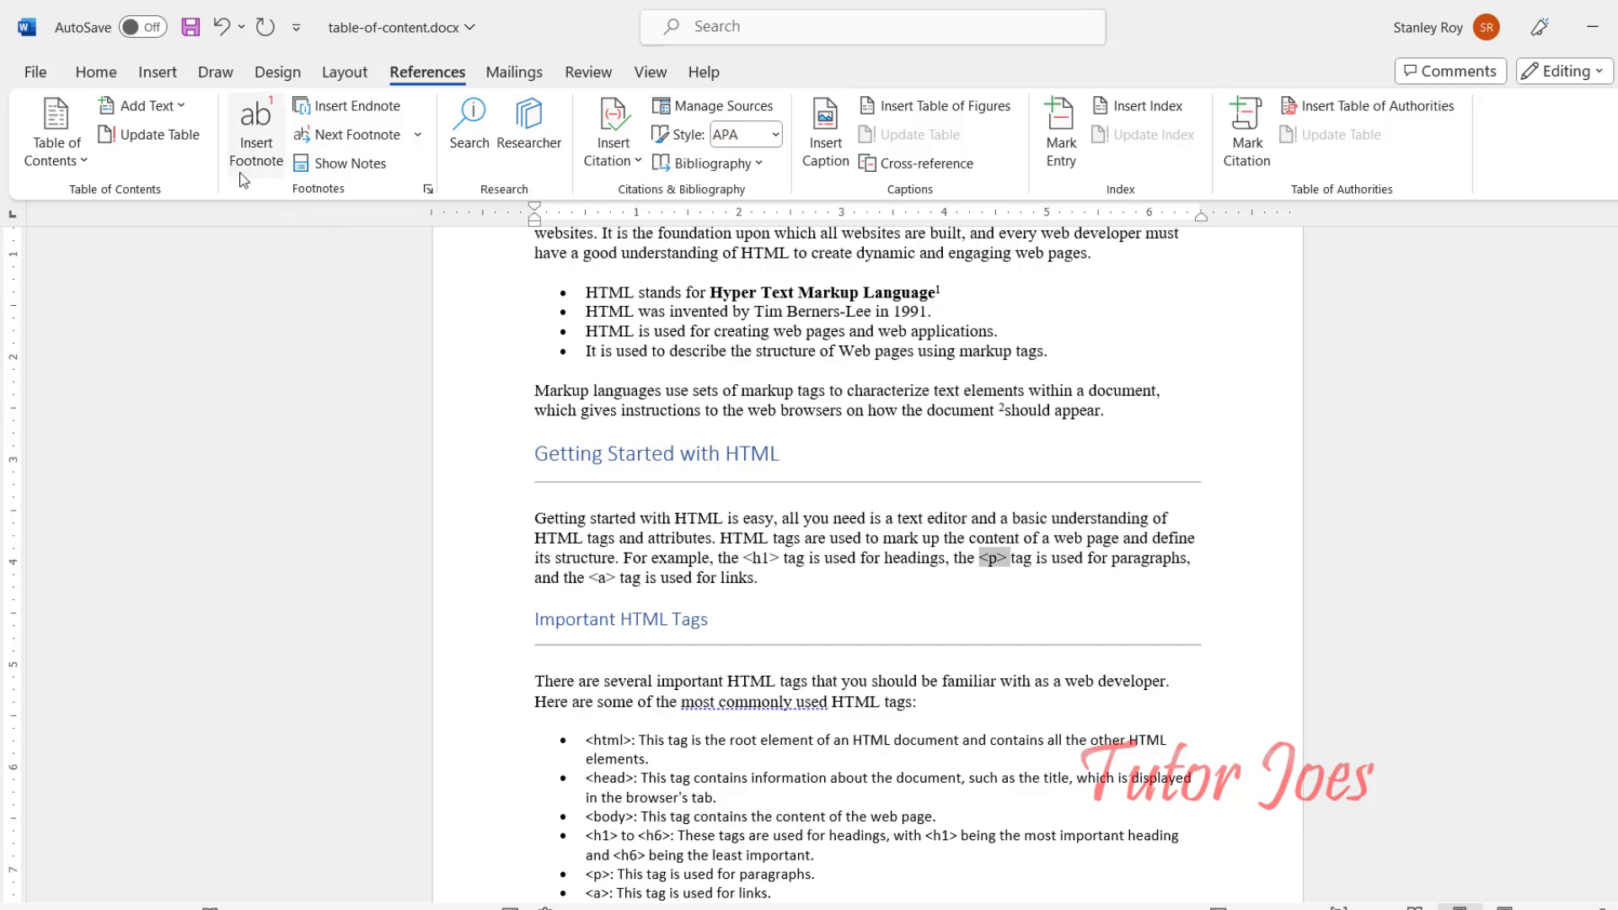
left_click(353, 109)
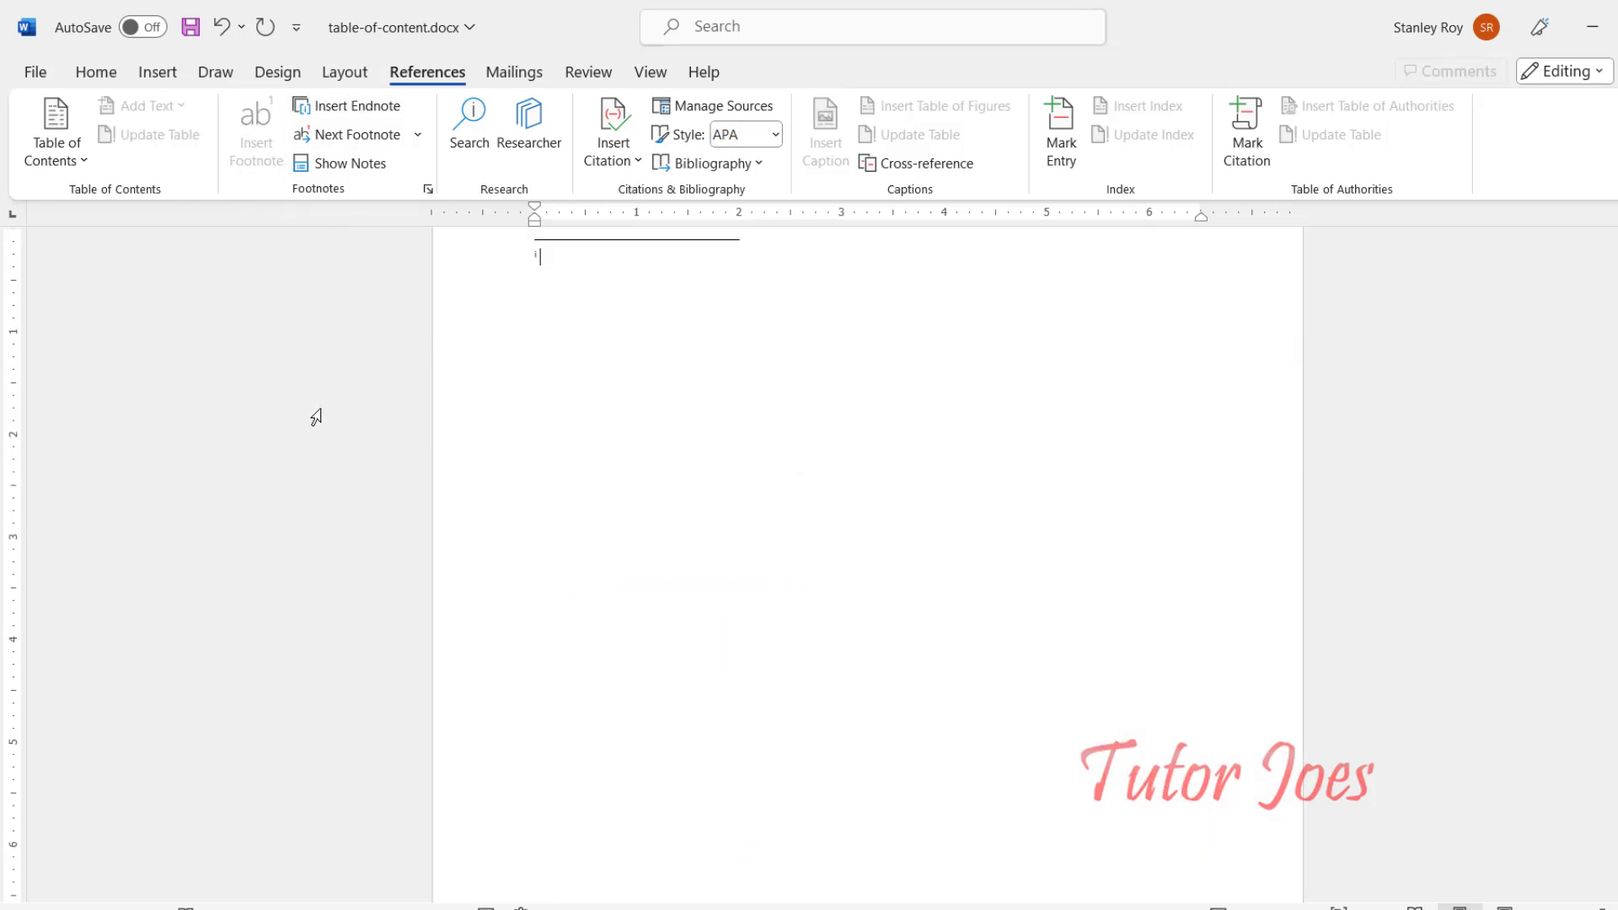
Compare the endnote's position at the end of the document with the footnotes at the bottom of their pages
scroll(624, 321, "down", 5)
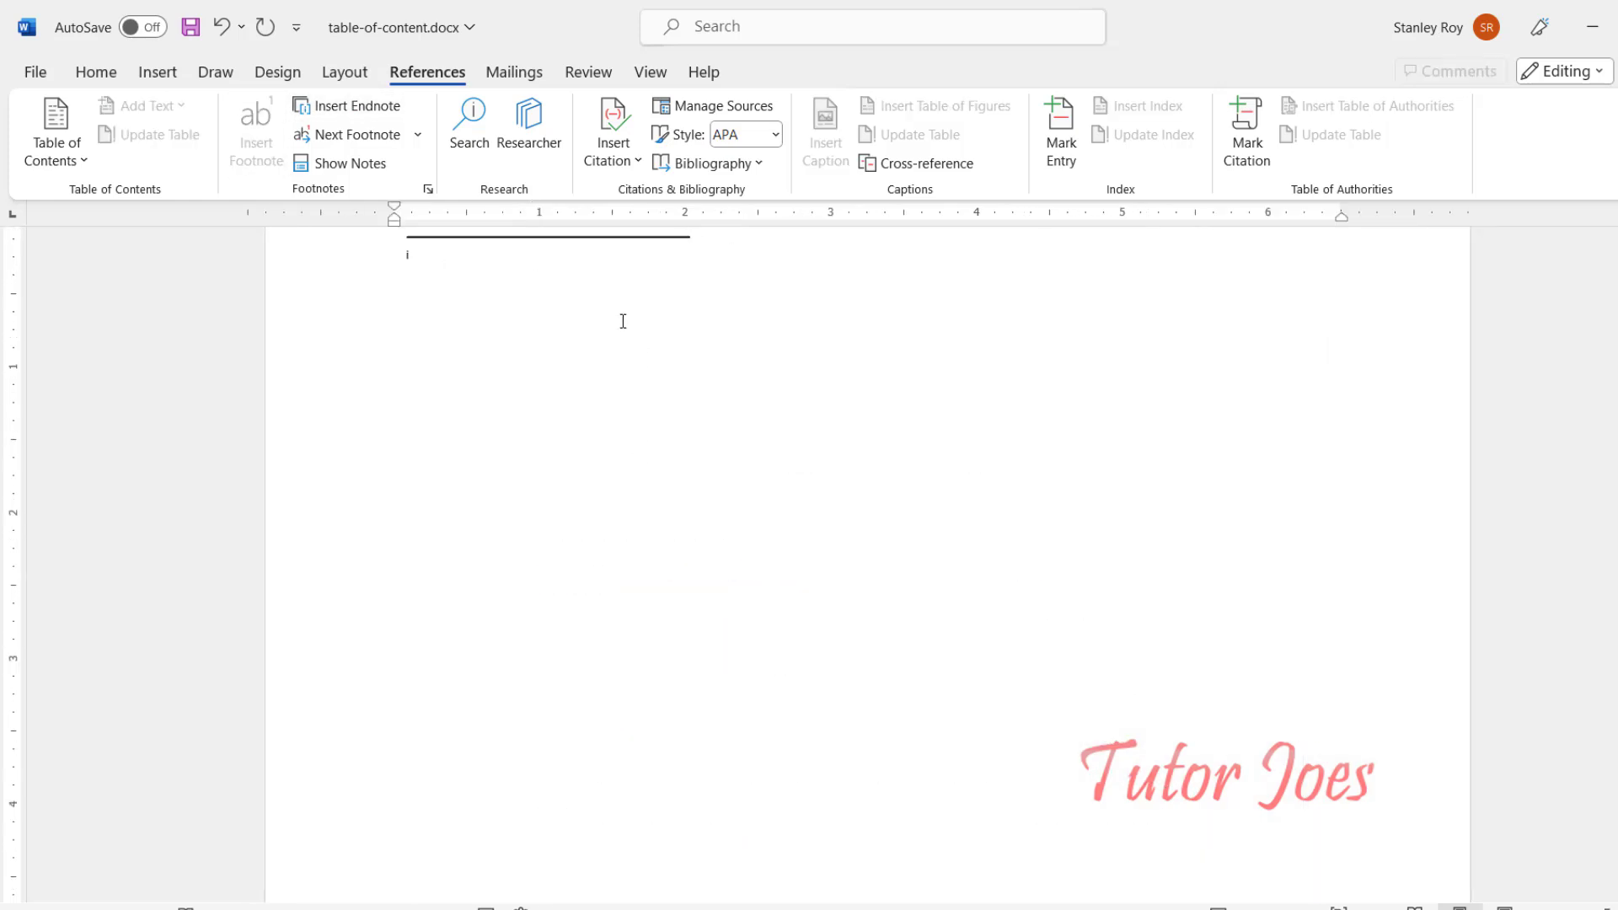
scroll(617, 333, "down", 1)
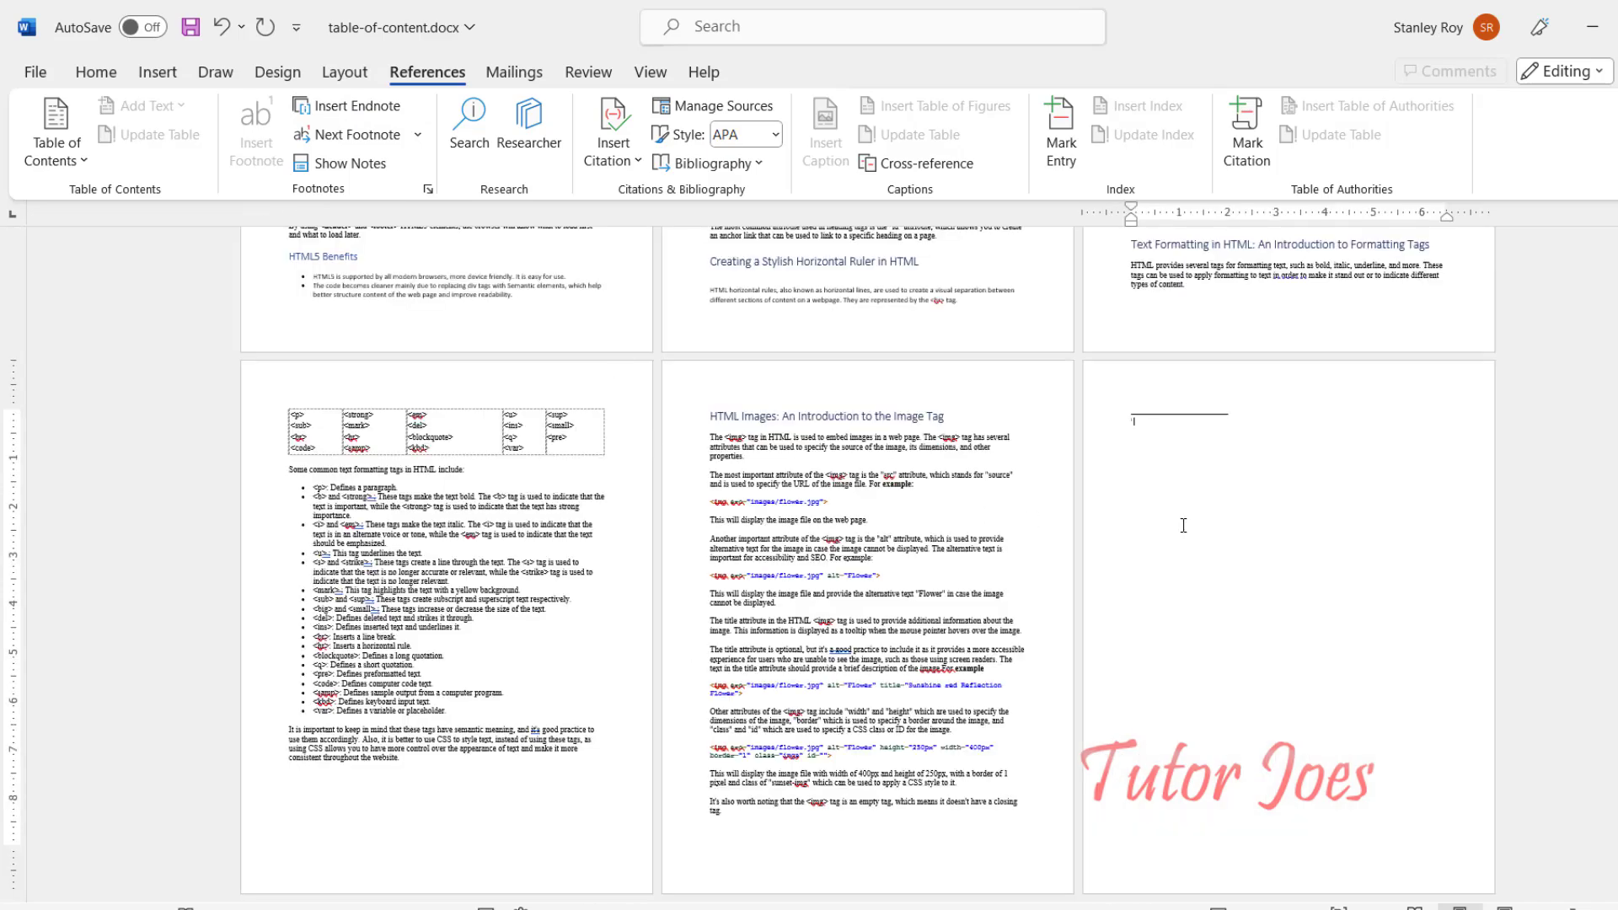
scroll(1161, 456, "up", 10)
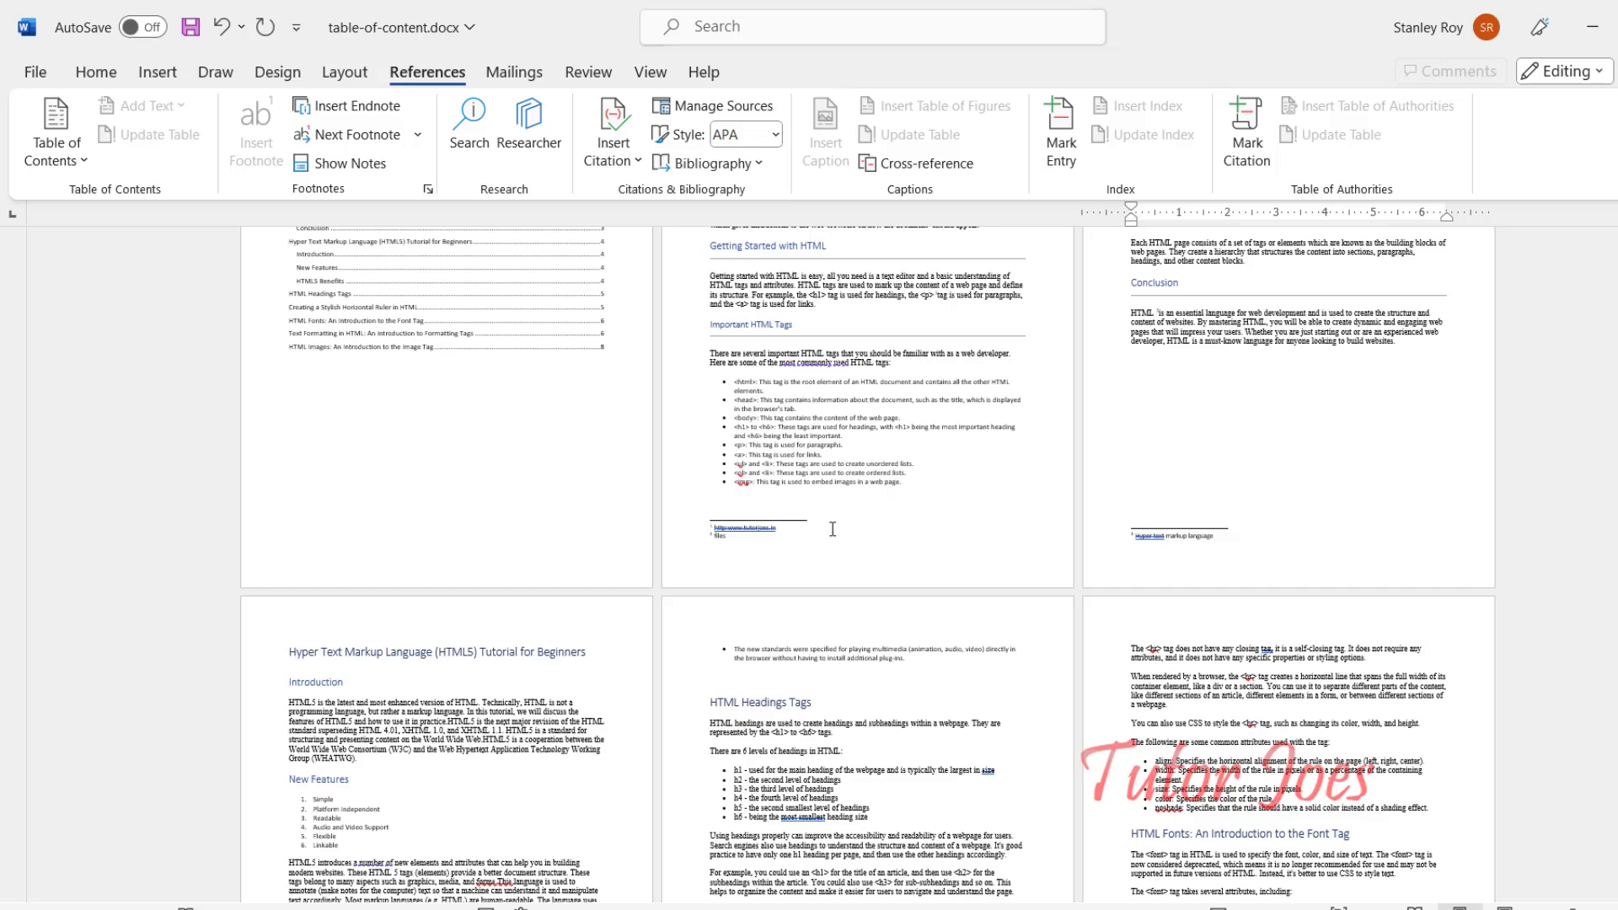
scroll(913, 583, "down", 4)
scroll(912, 583, "down", 5)
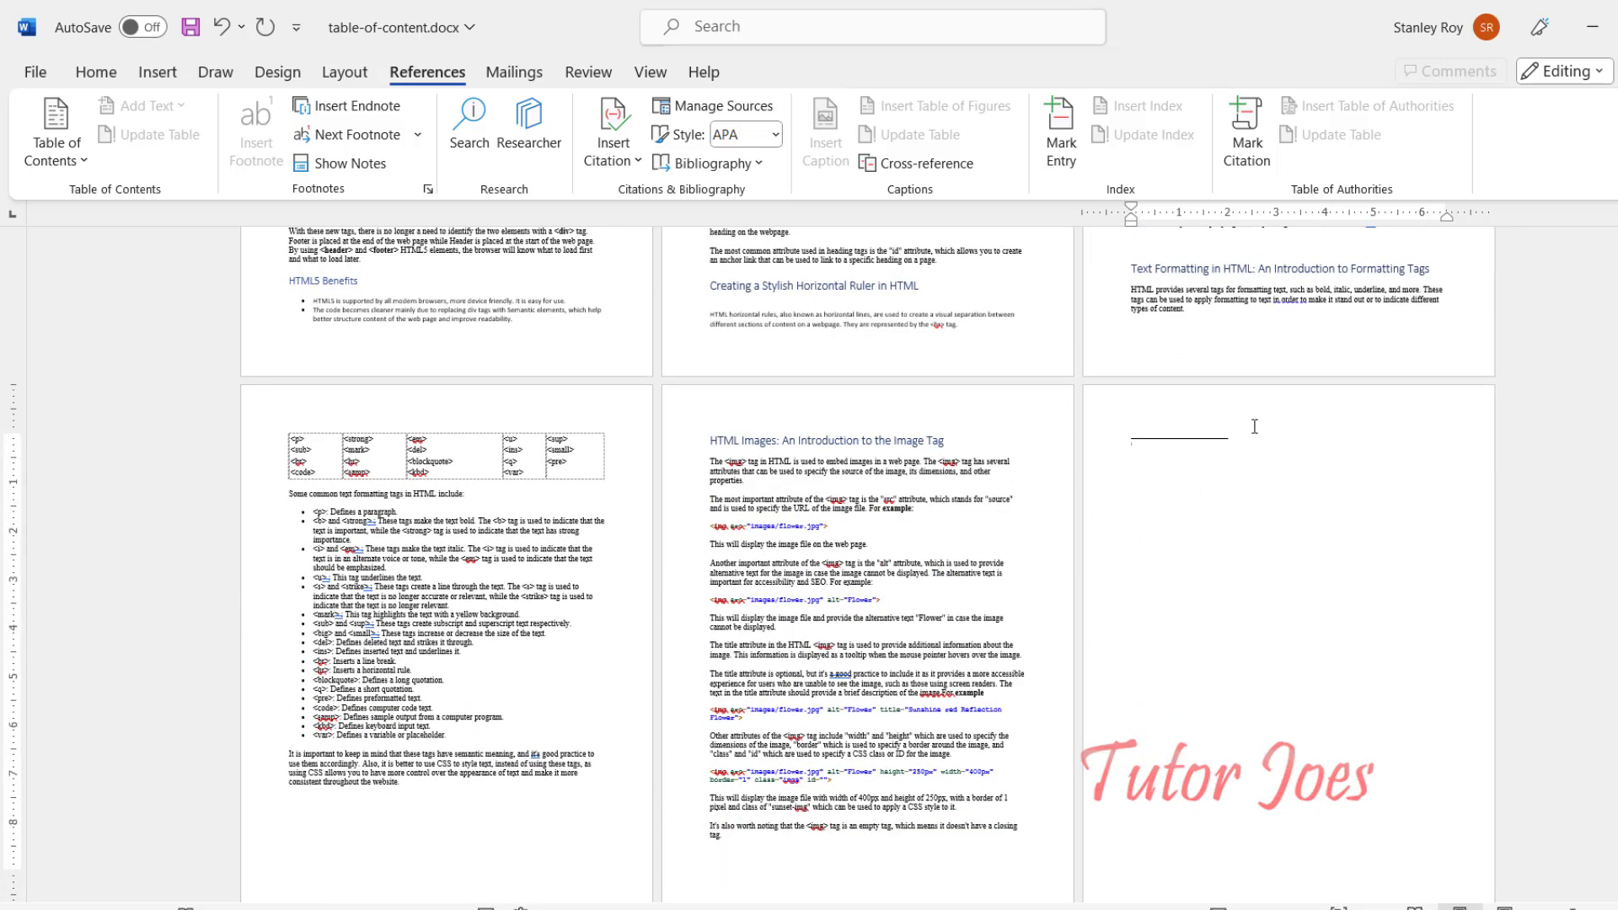
scroll(862, 592, "up", 10)
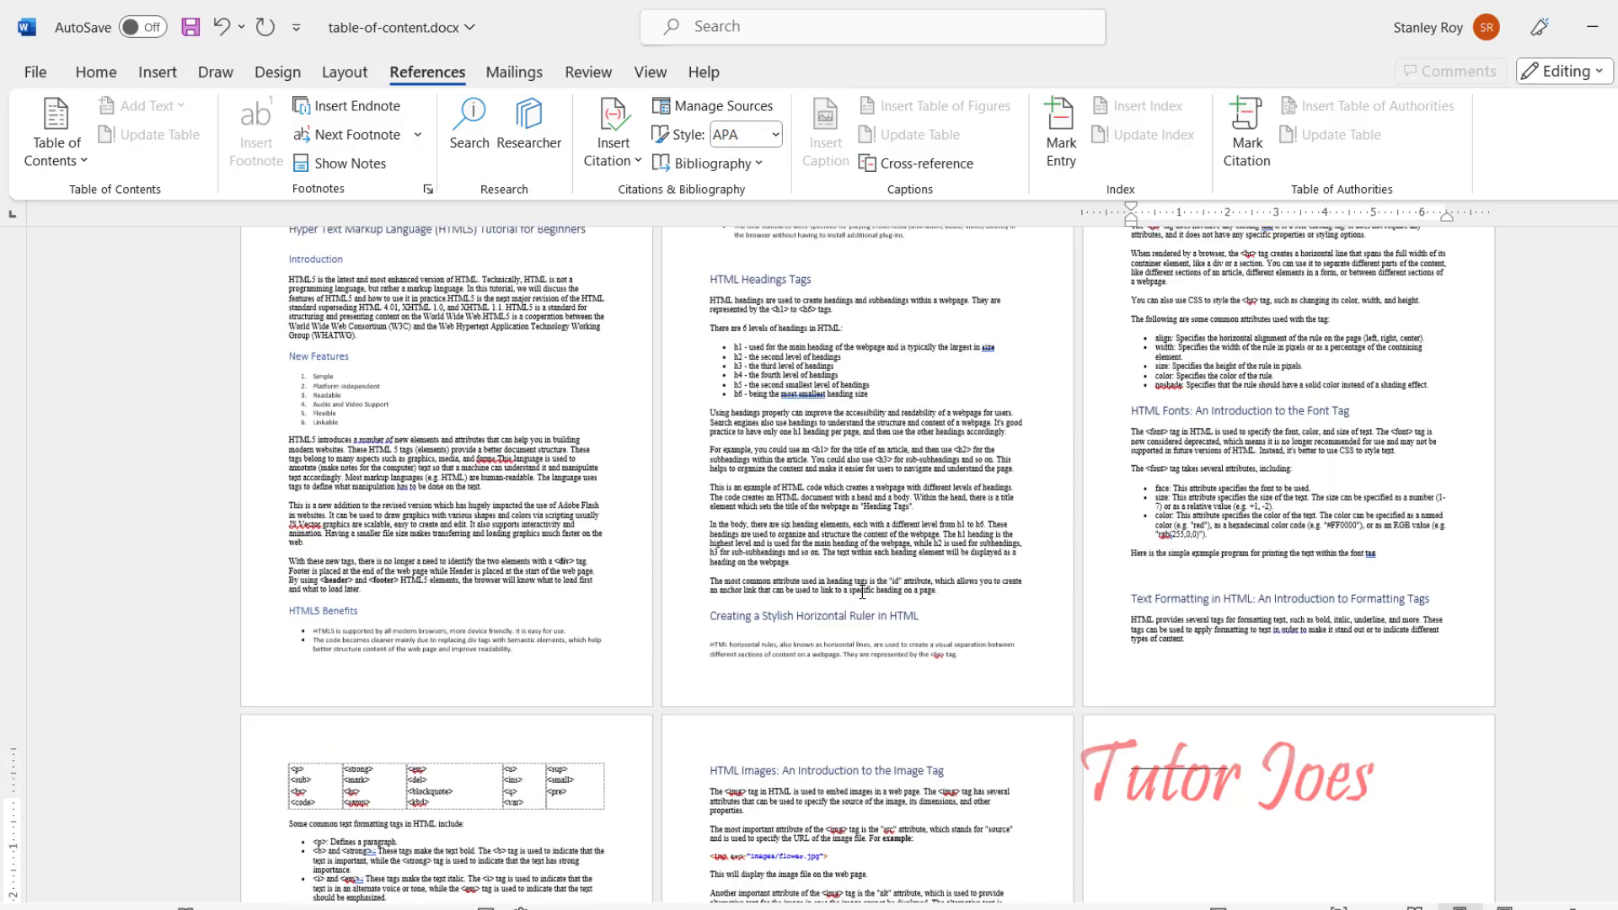
scroll(862, 592, "up", 3)
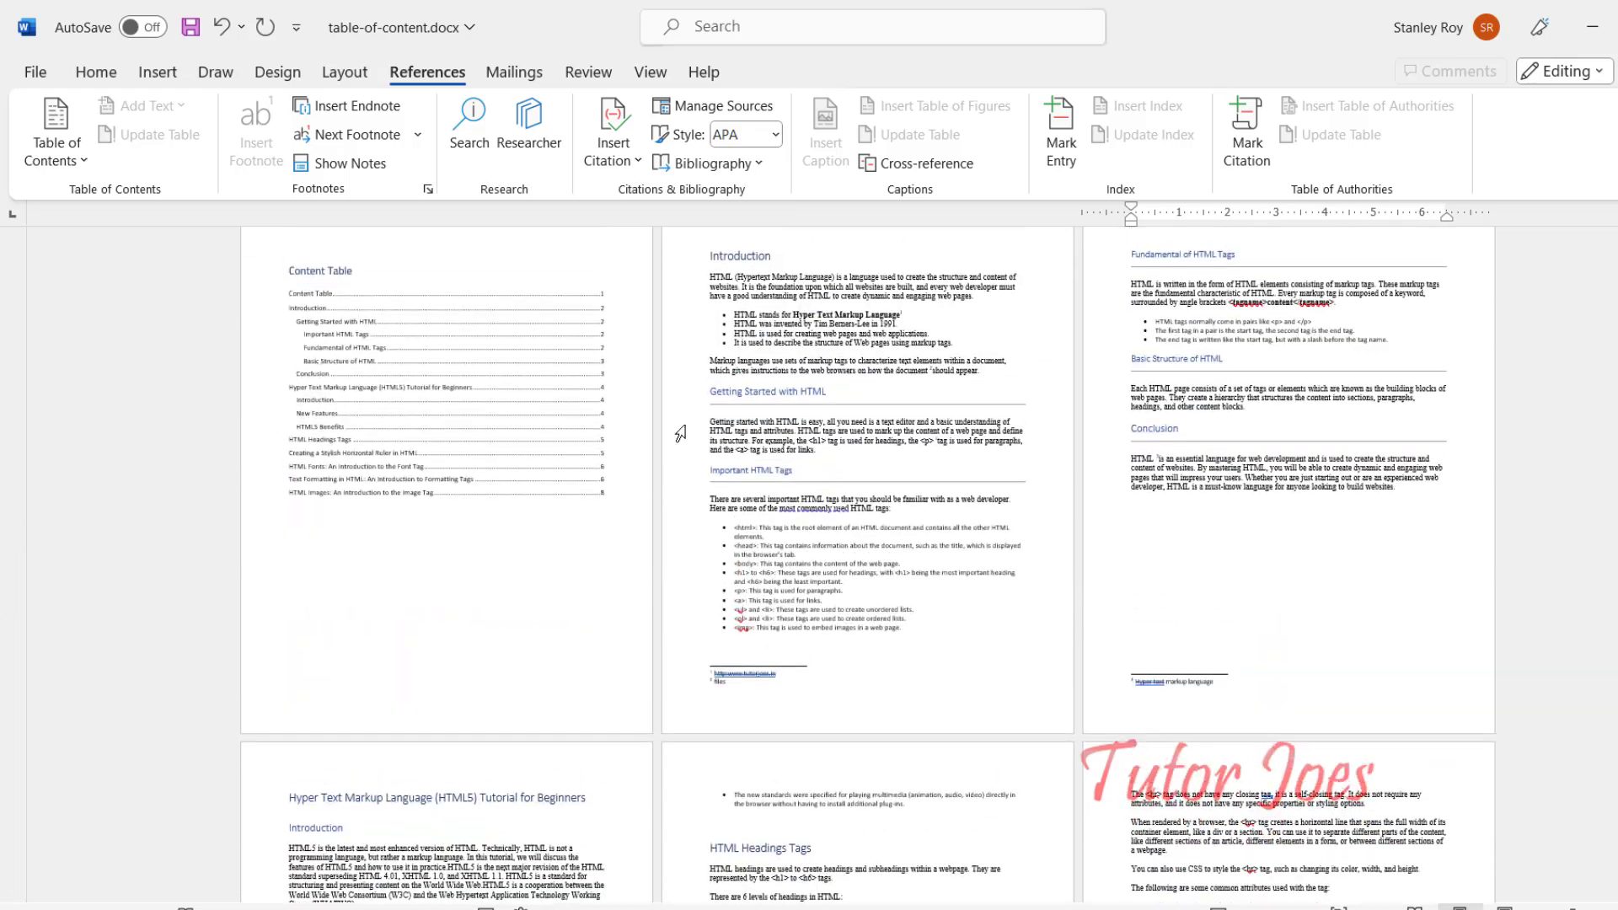
scroll(1182, 689, "down", 12)
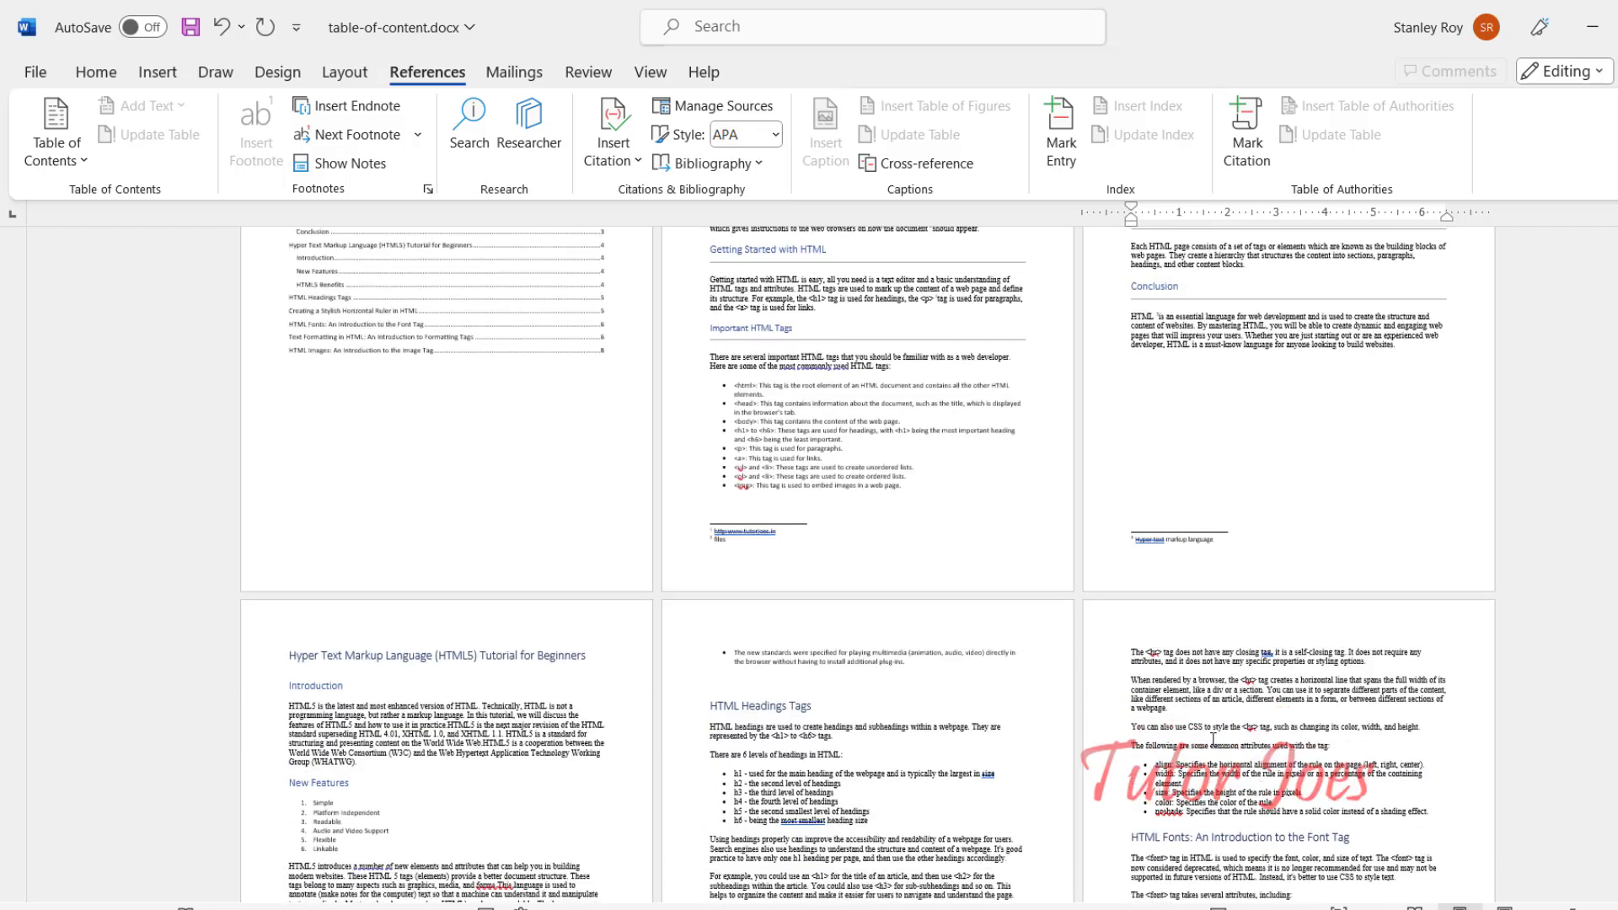
Enter "Paragraph tag" as the text of the endnote on the last page
scroll(1182, 689, "up", 5)
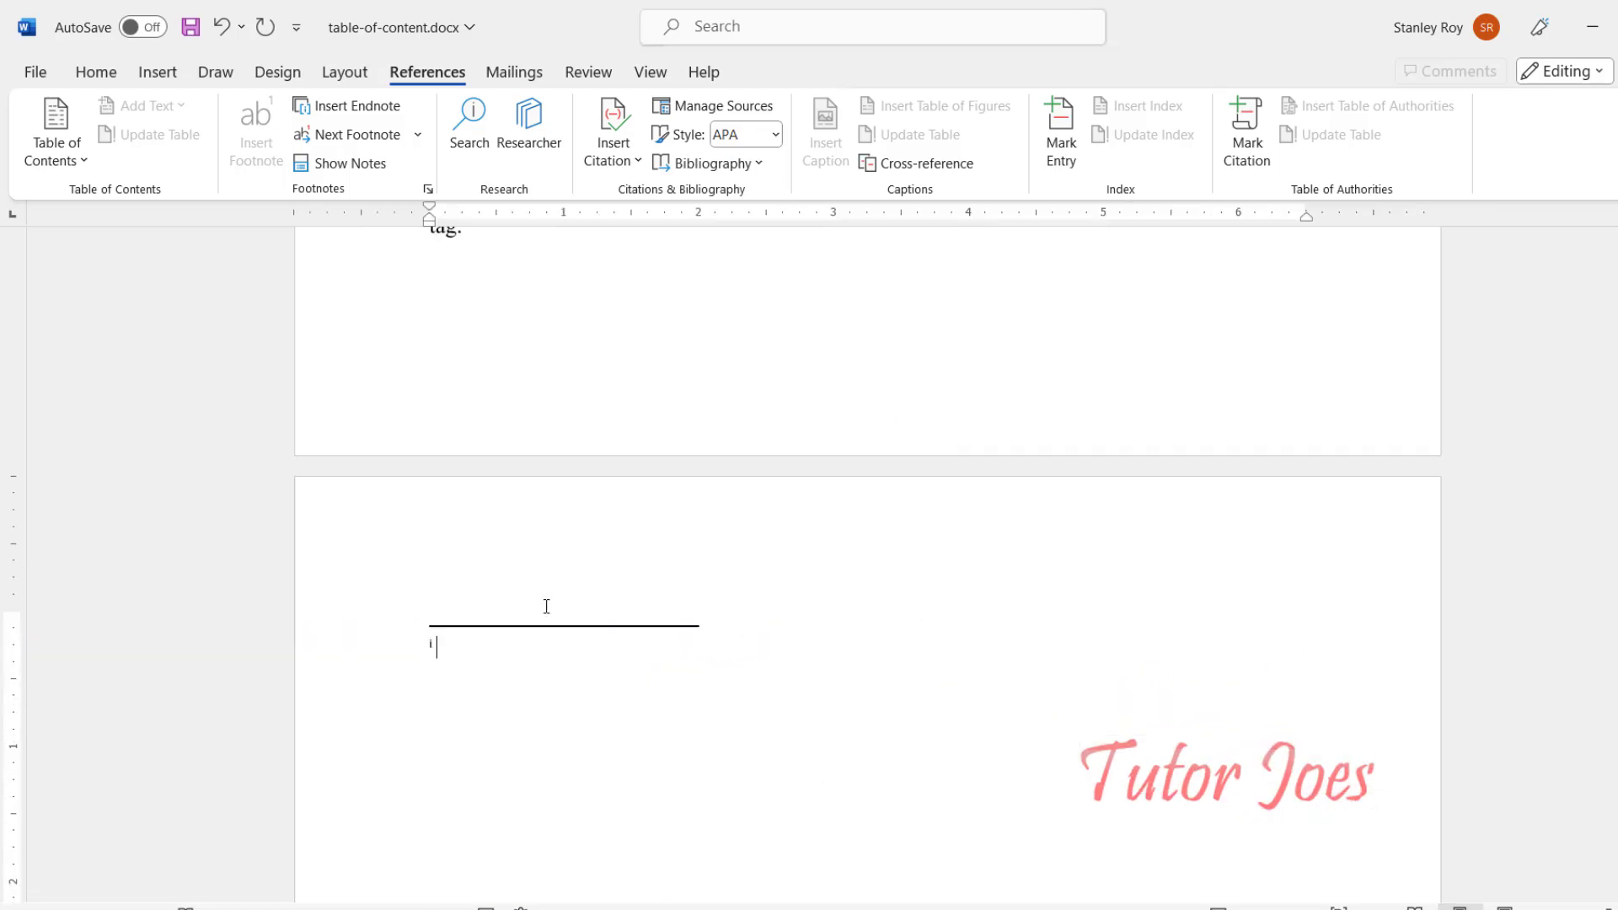
type("Paragraph tag")
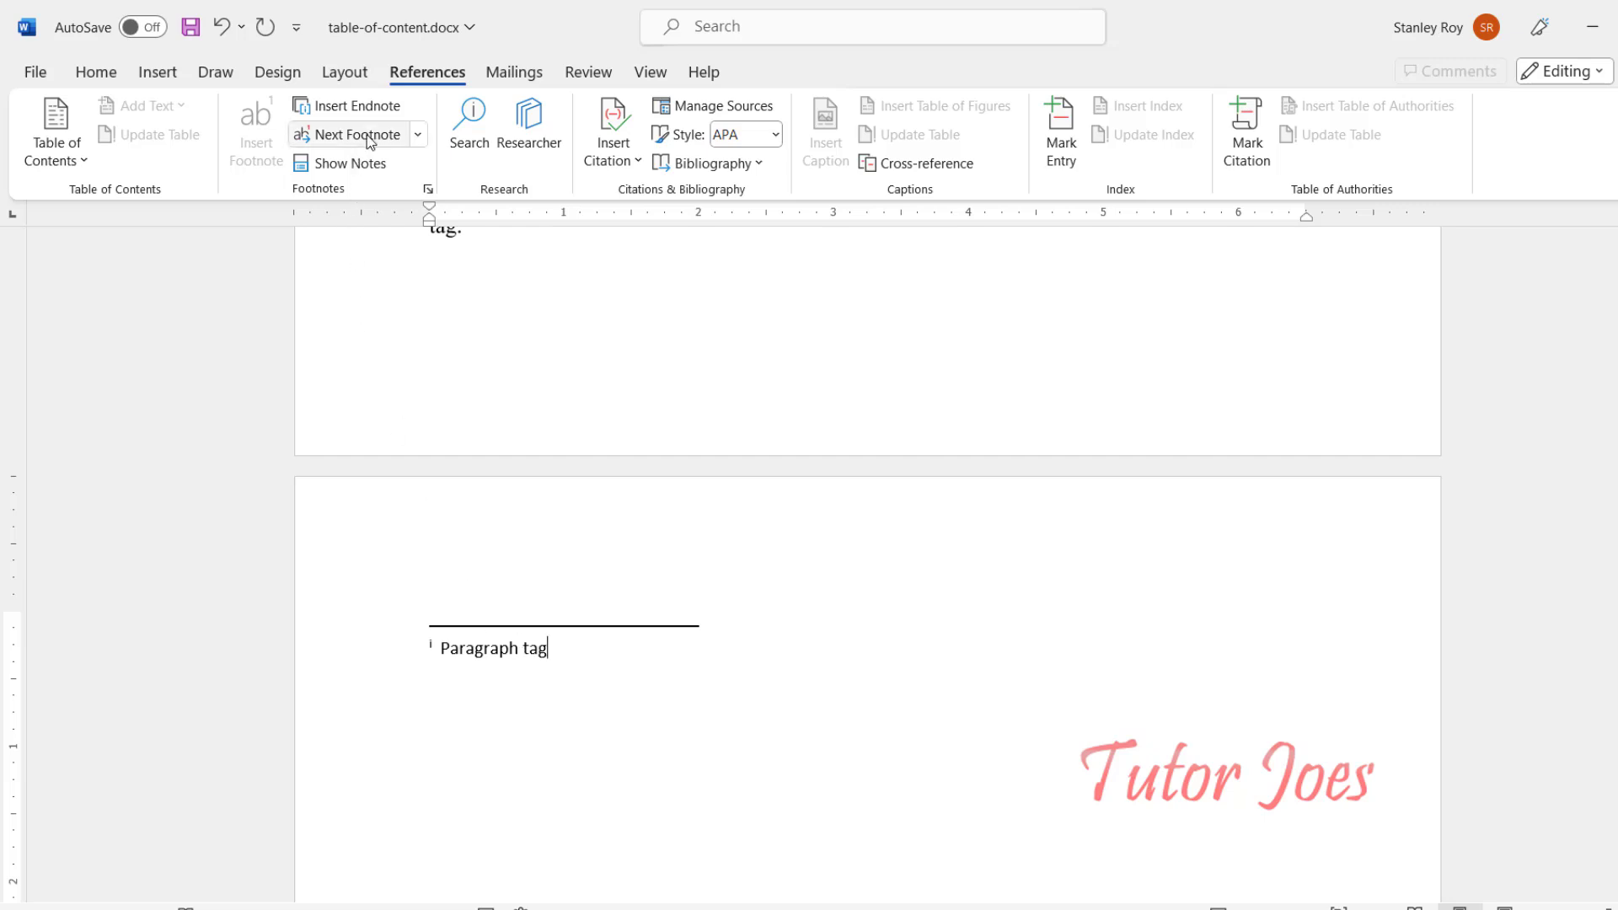
Move through the document's notes with the Previous Endnote, Next Footnote, Previous Footnote and Next Endnote commands
left_click(418, 135)
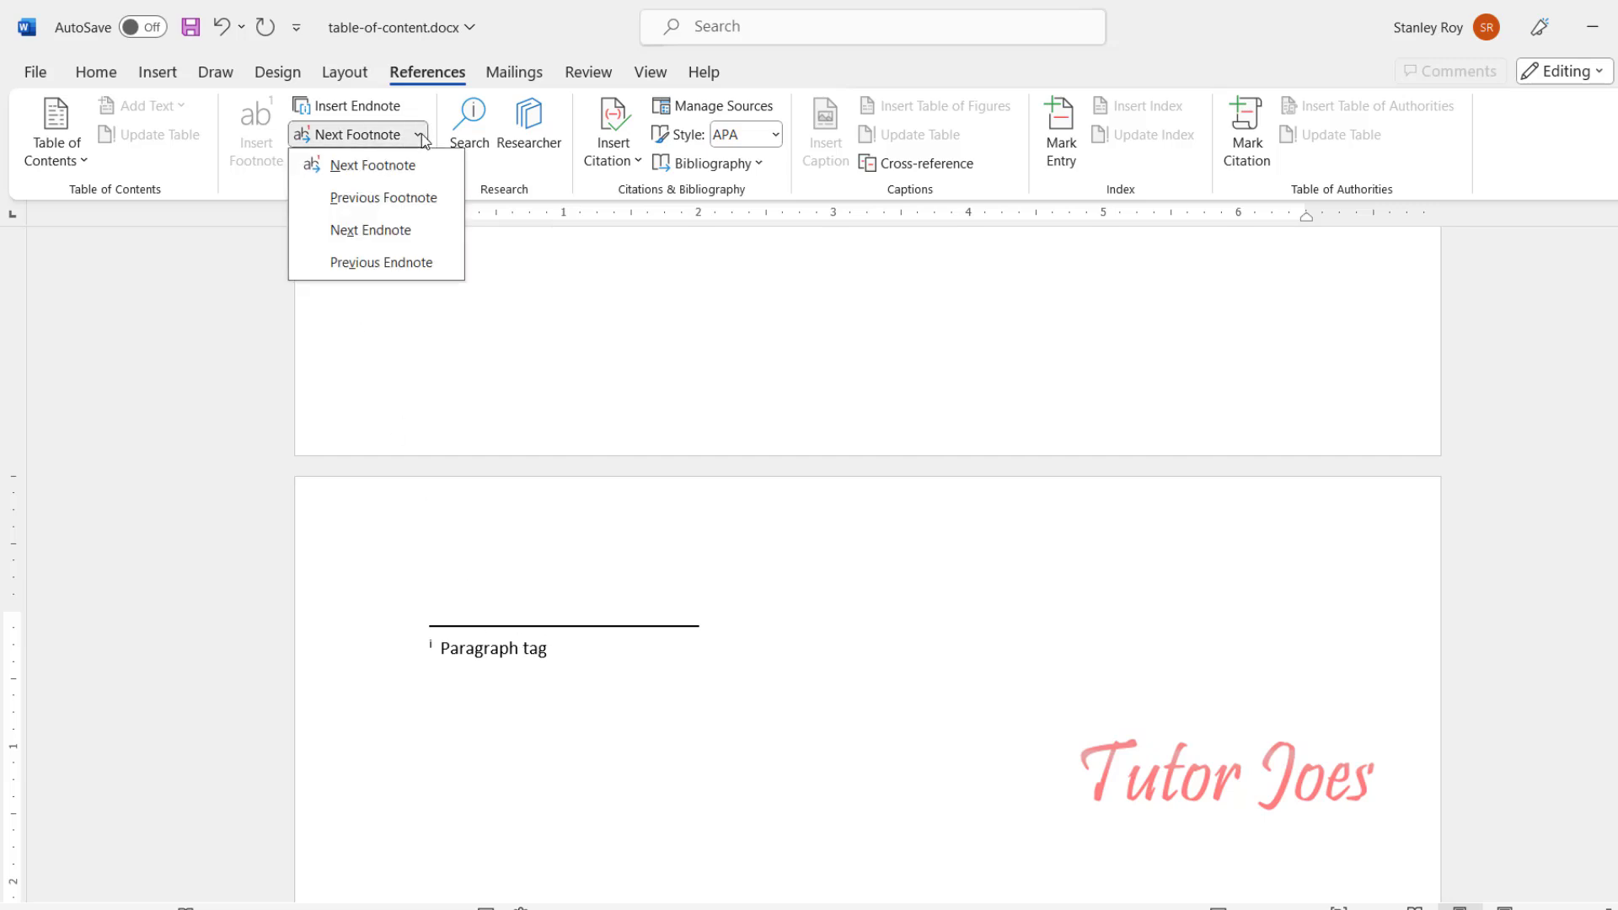
left_click(419, 263)
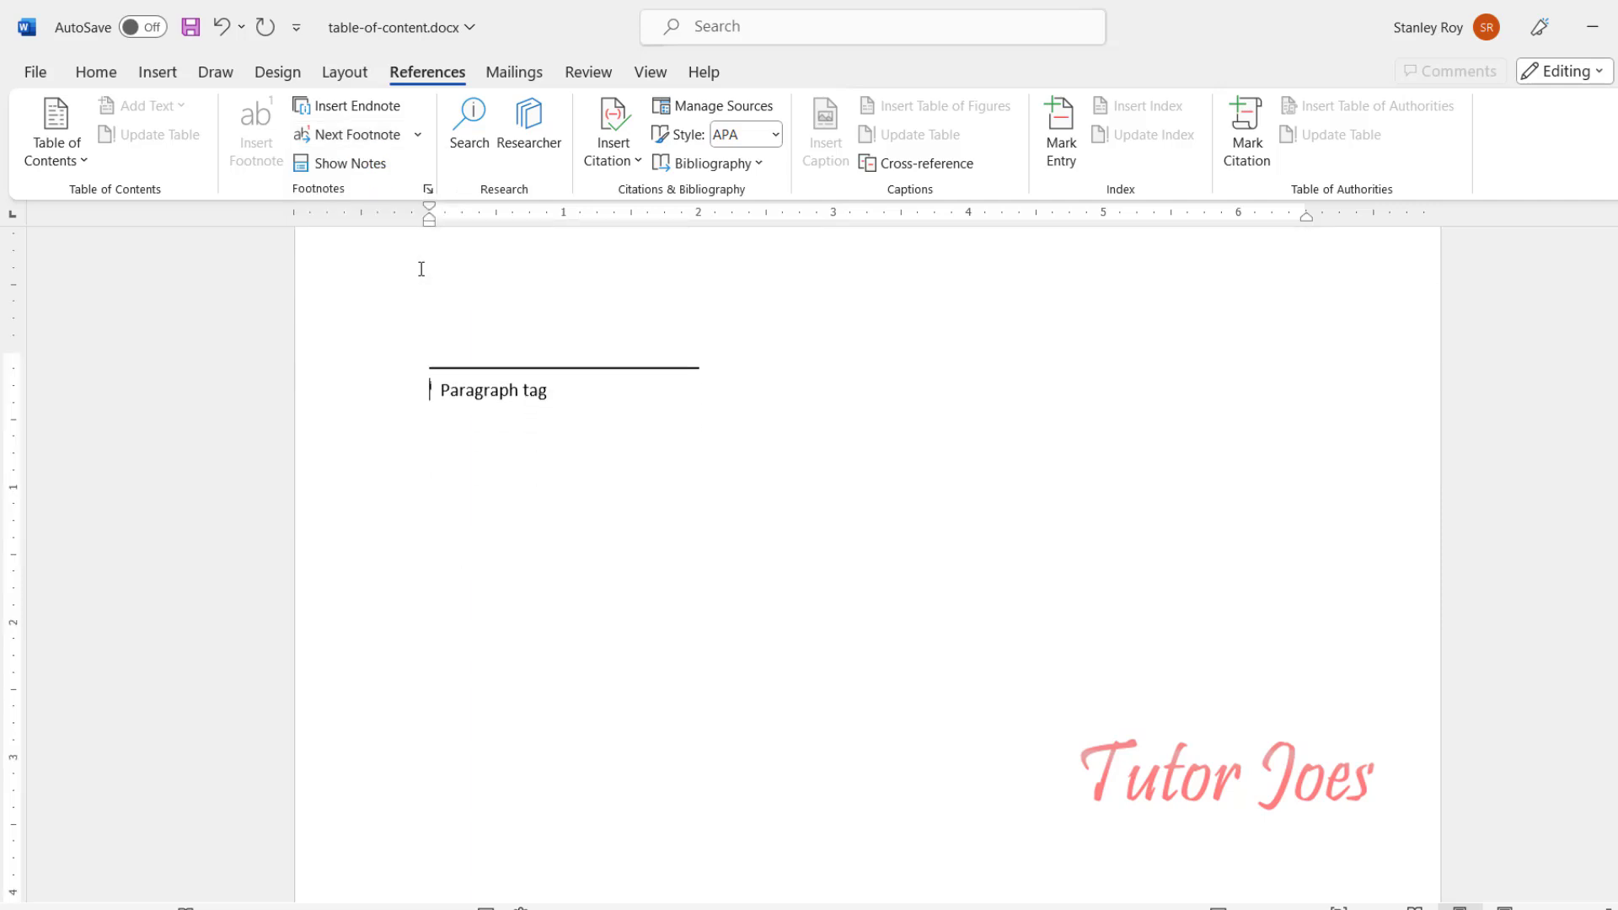
left_click(403, 137)
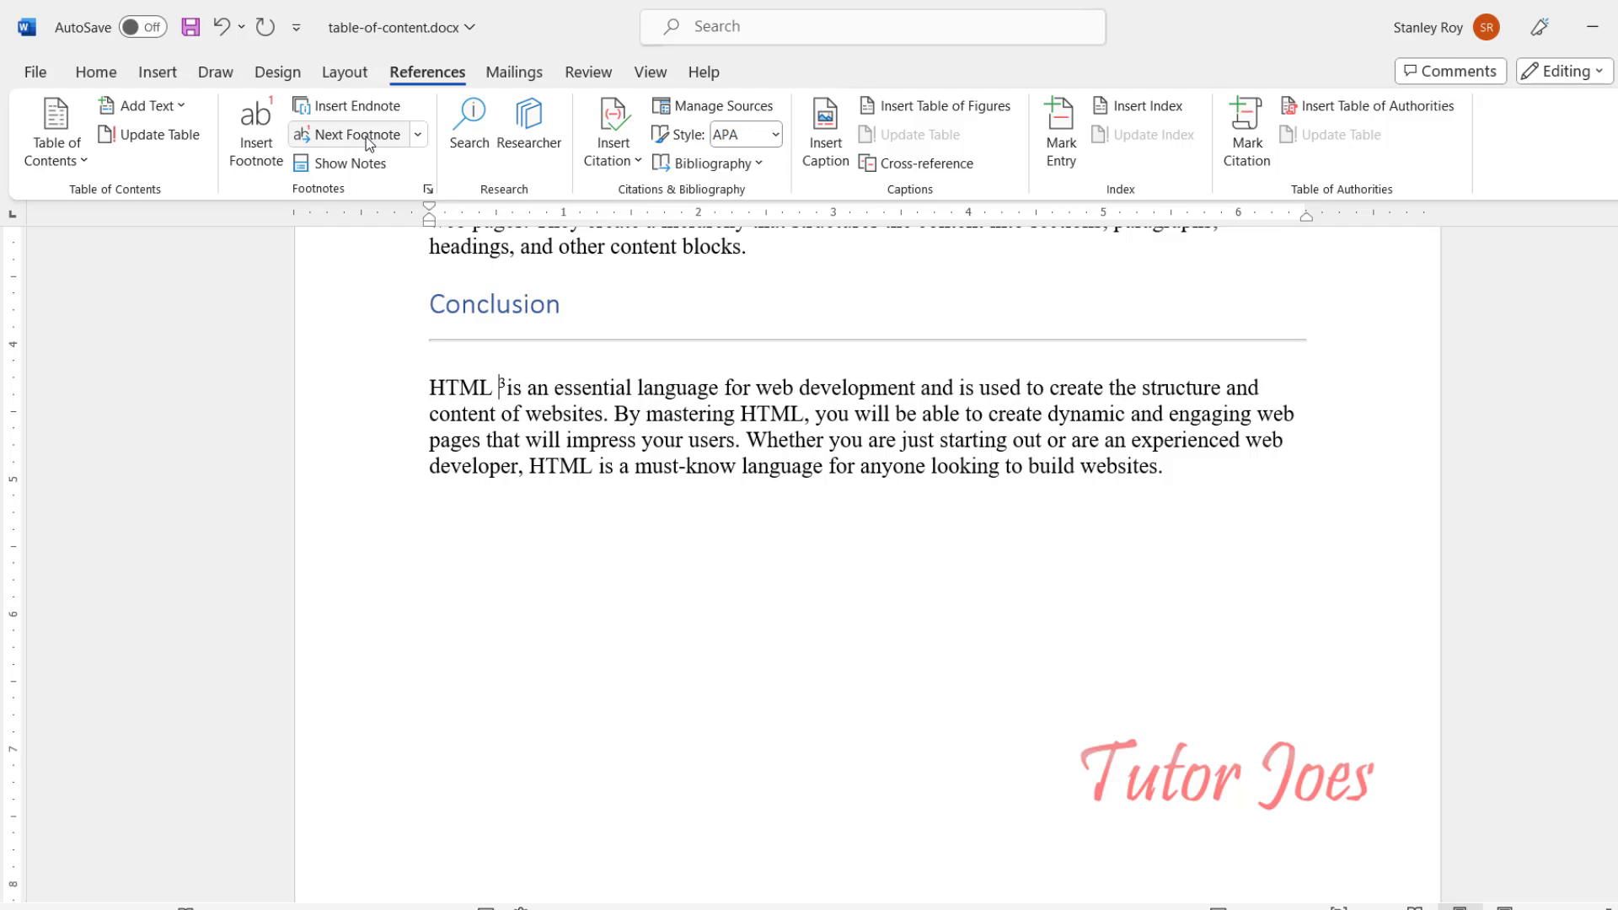
left_click(418, 134)
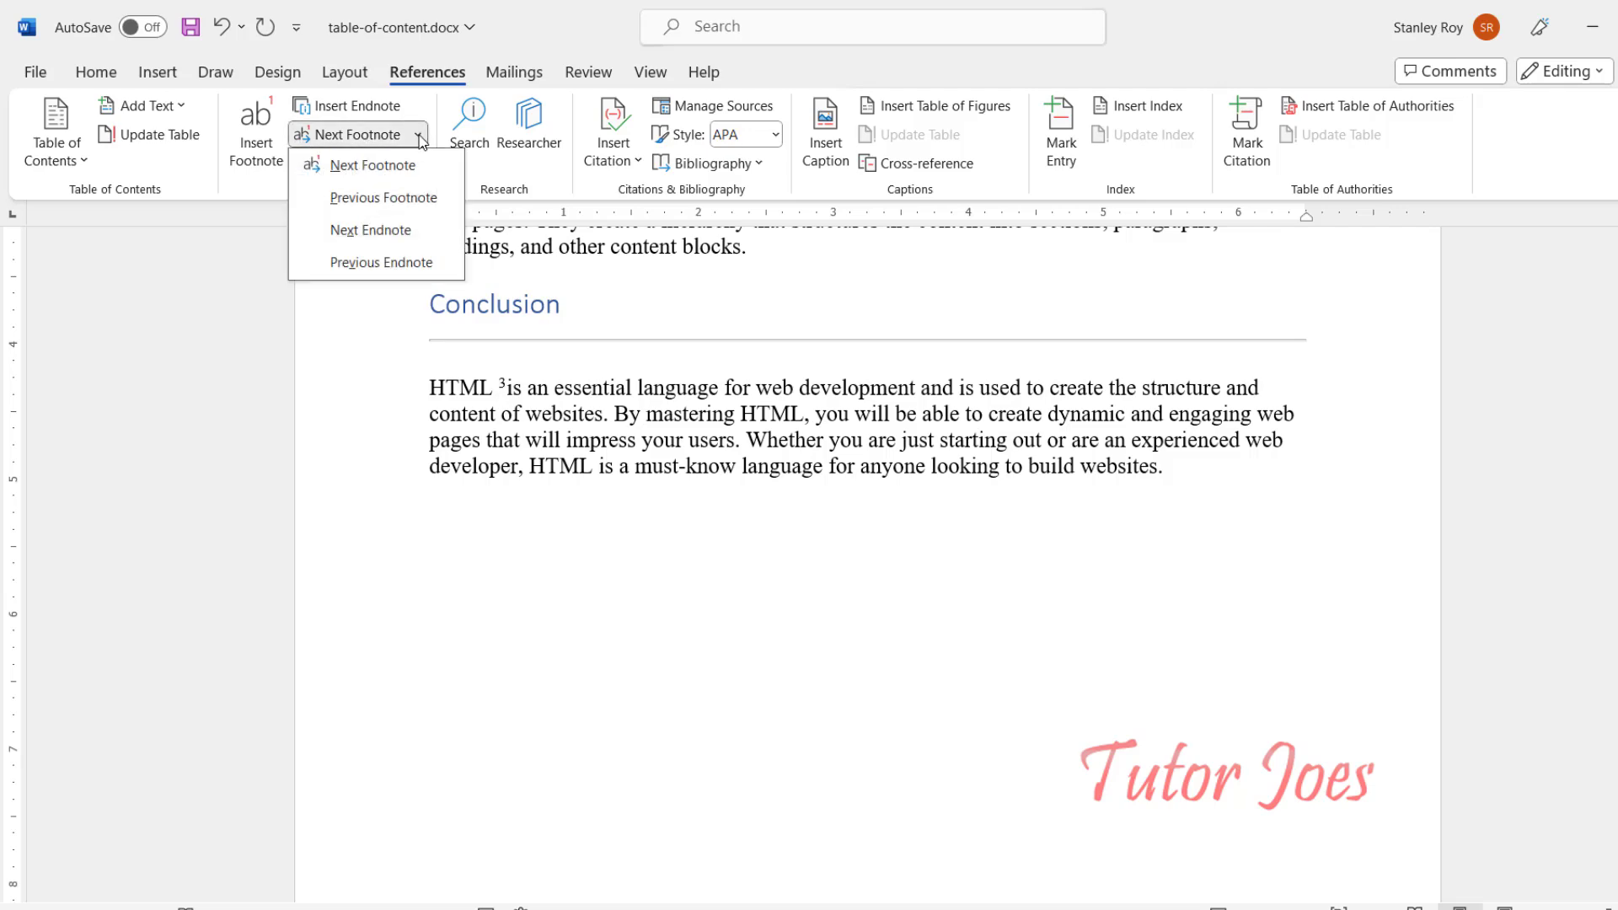
left_click(407, 200)
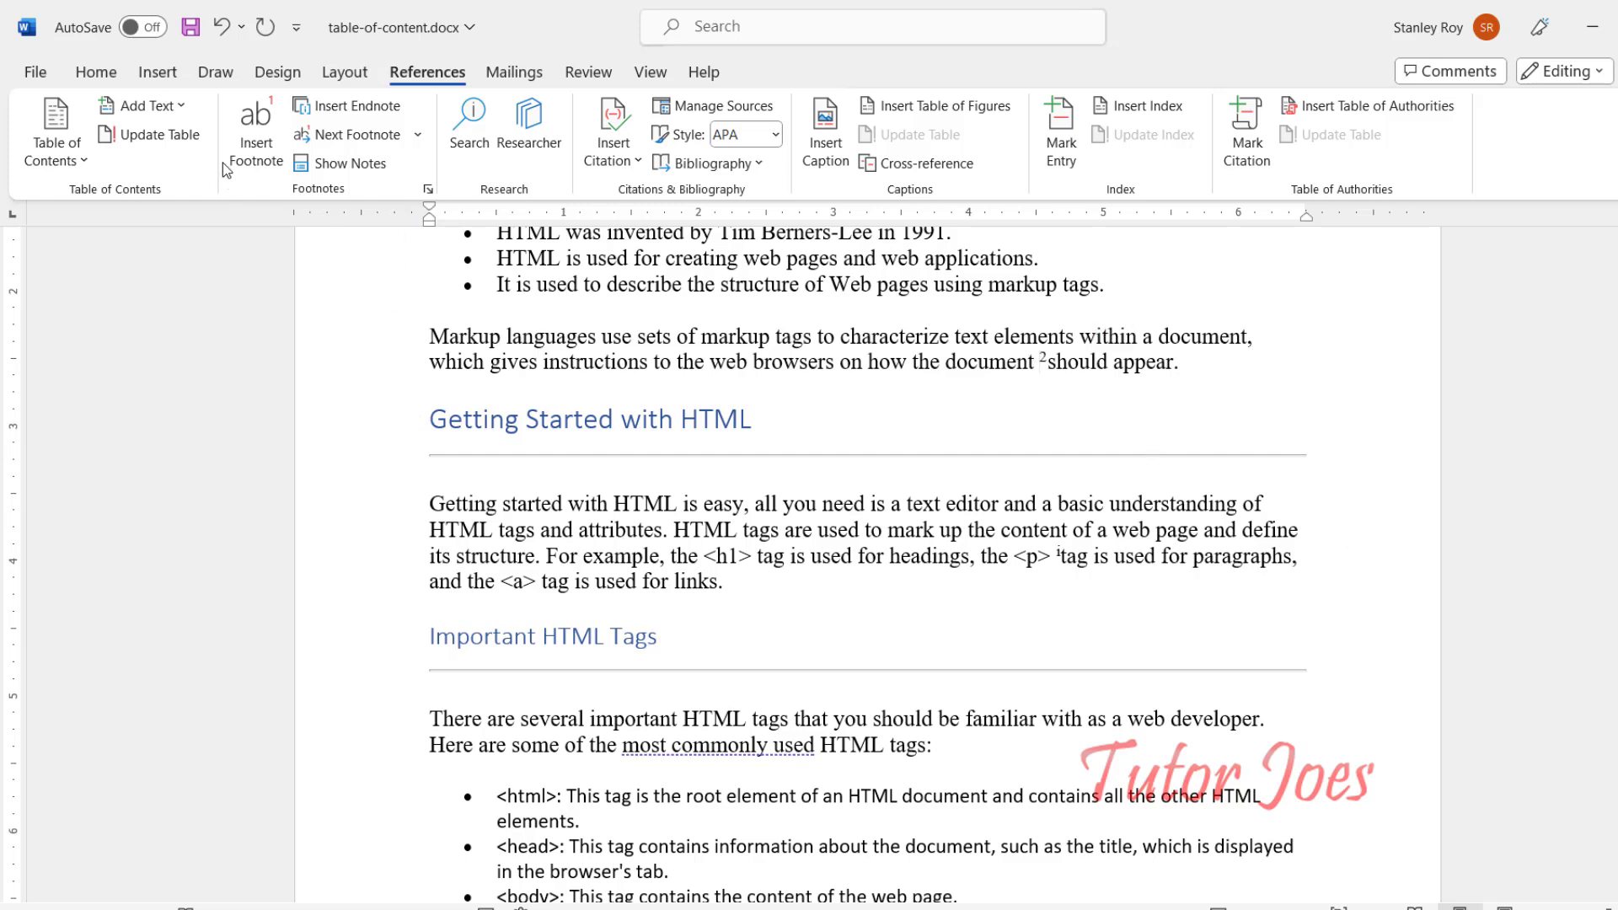
left_click(403, 140)
left_click(418, 135)
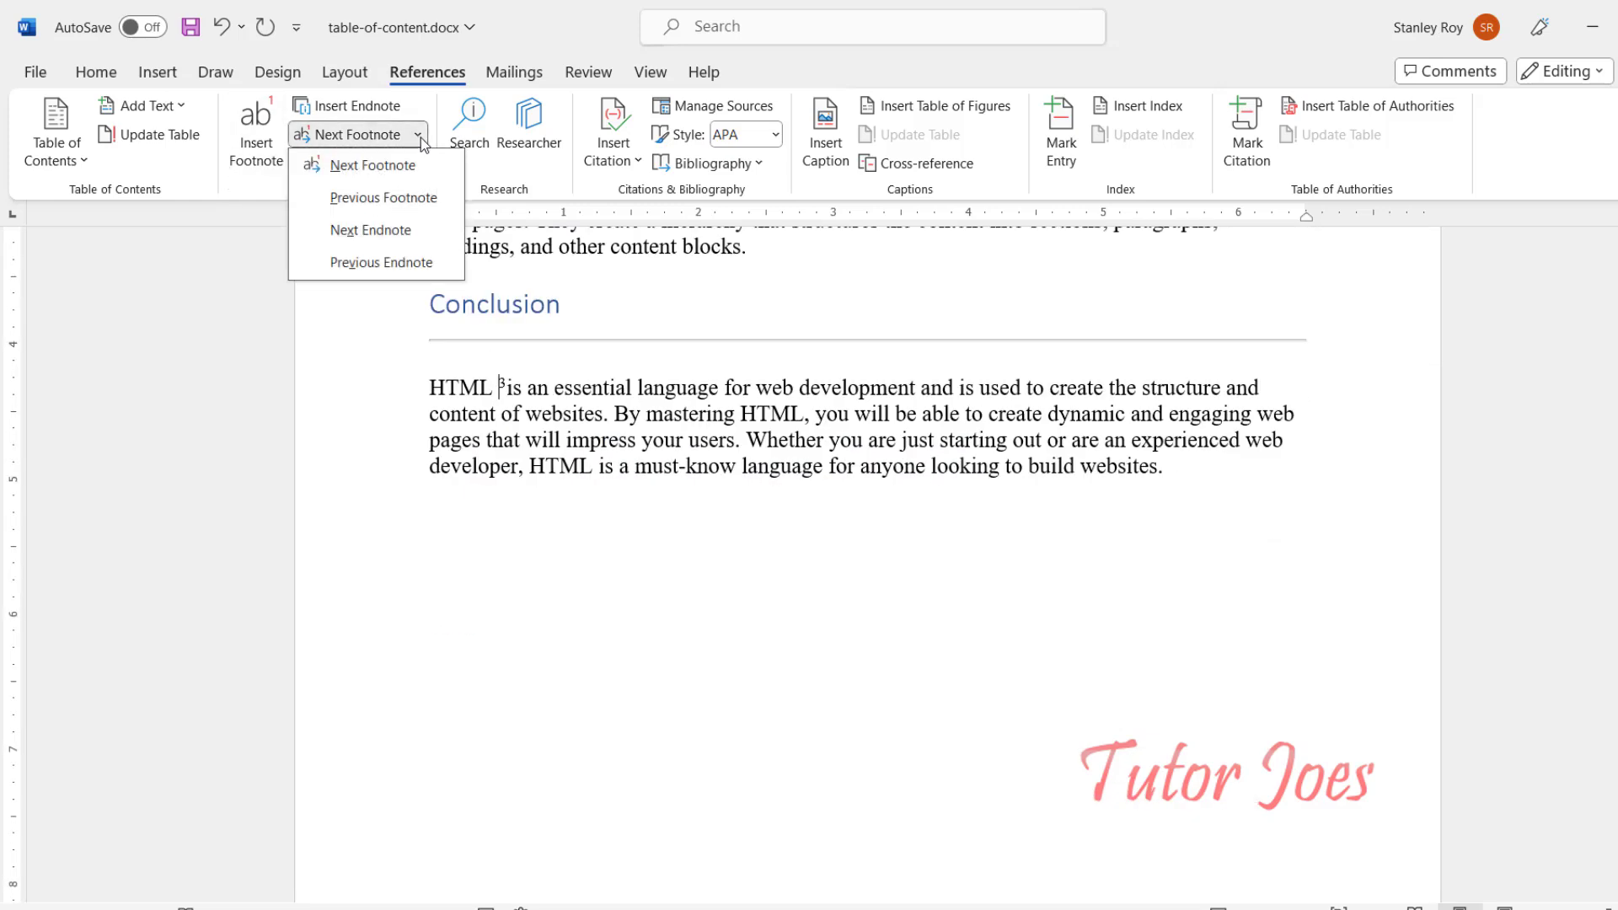
left_click(407, 236)
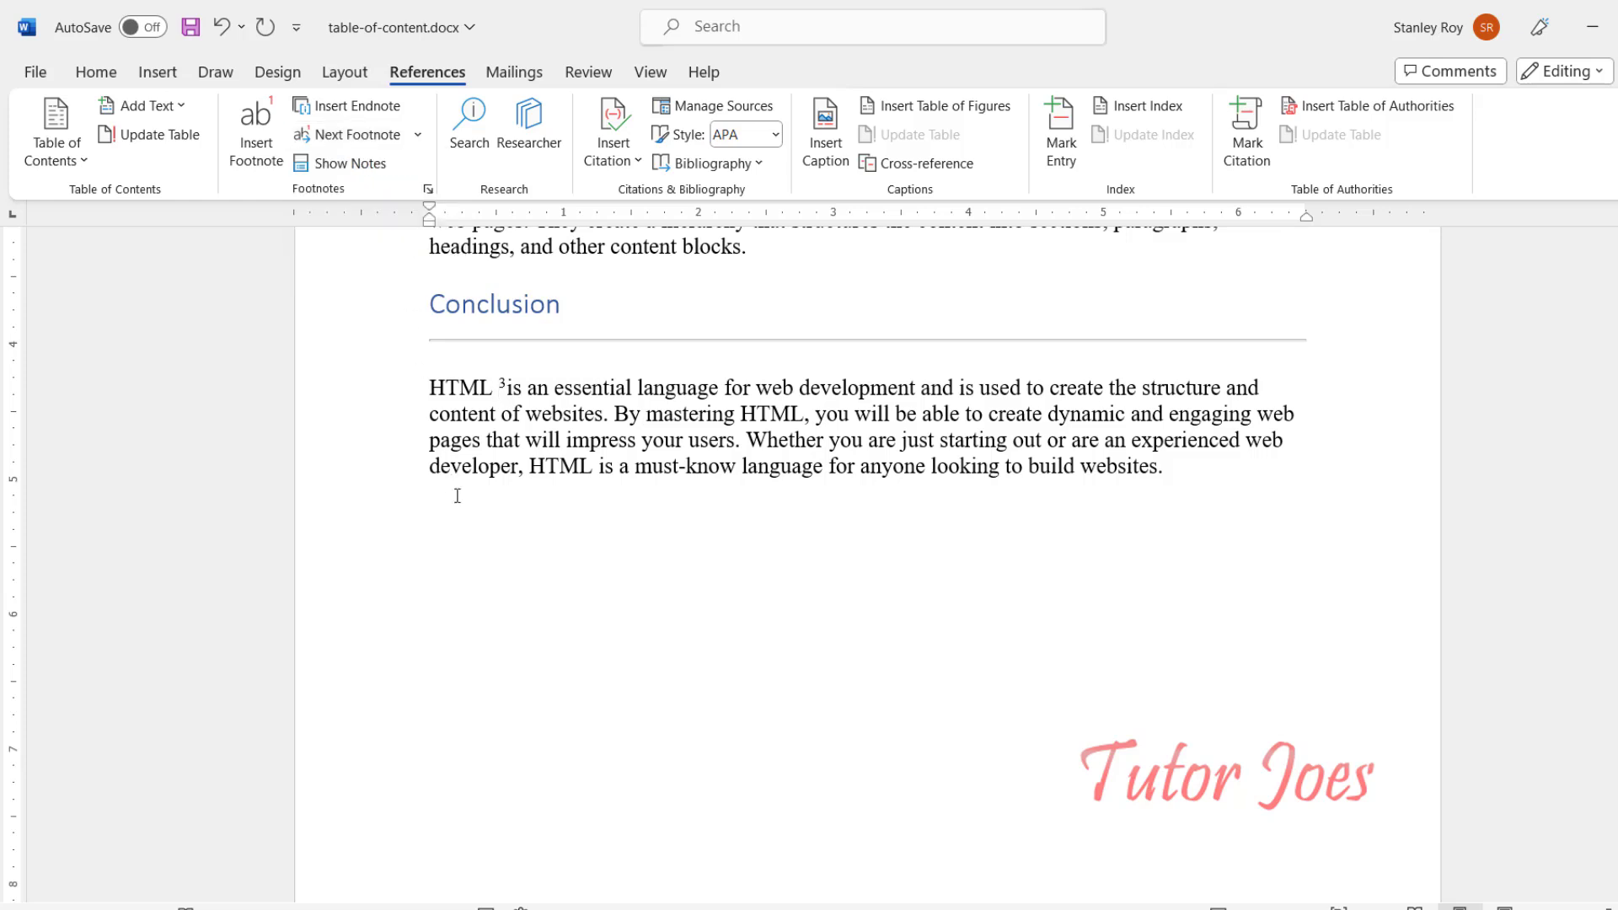
Preview the endnote text from its reference mark after "<p>" in the Getting Started with HTML paragraph
scroll(460, 500, "down", 10)
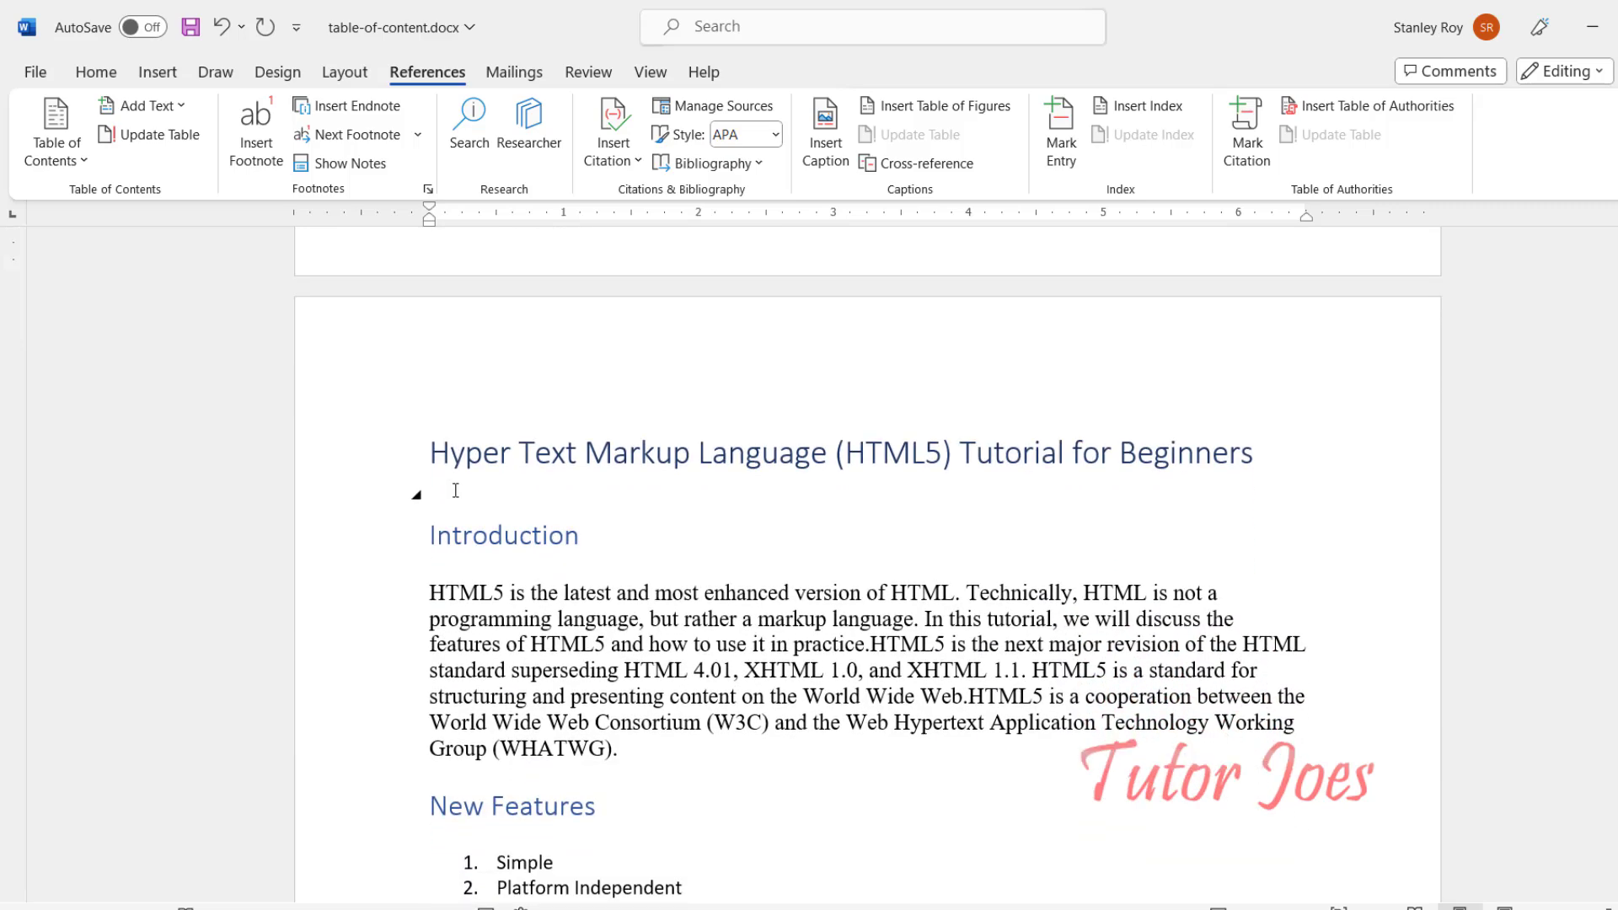
scroll(455, 490, "up", 15)
scroll(455, 491, "up", 7)
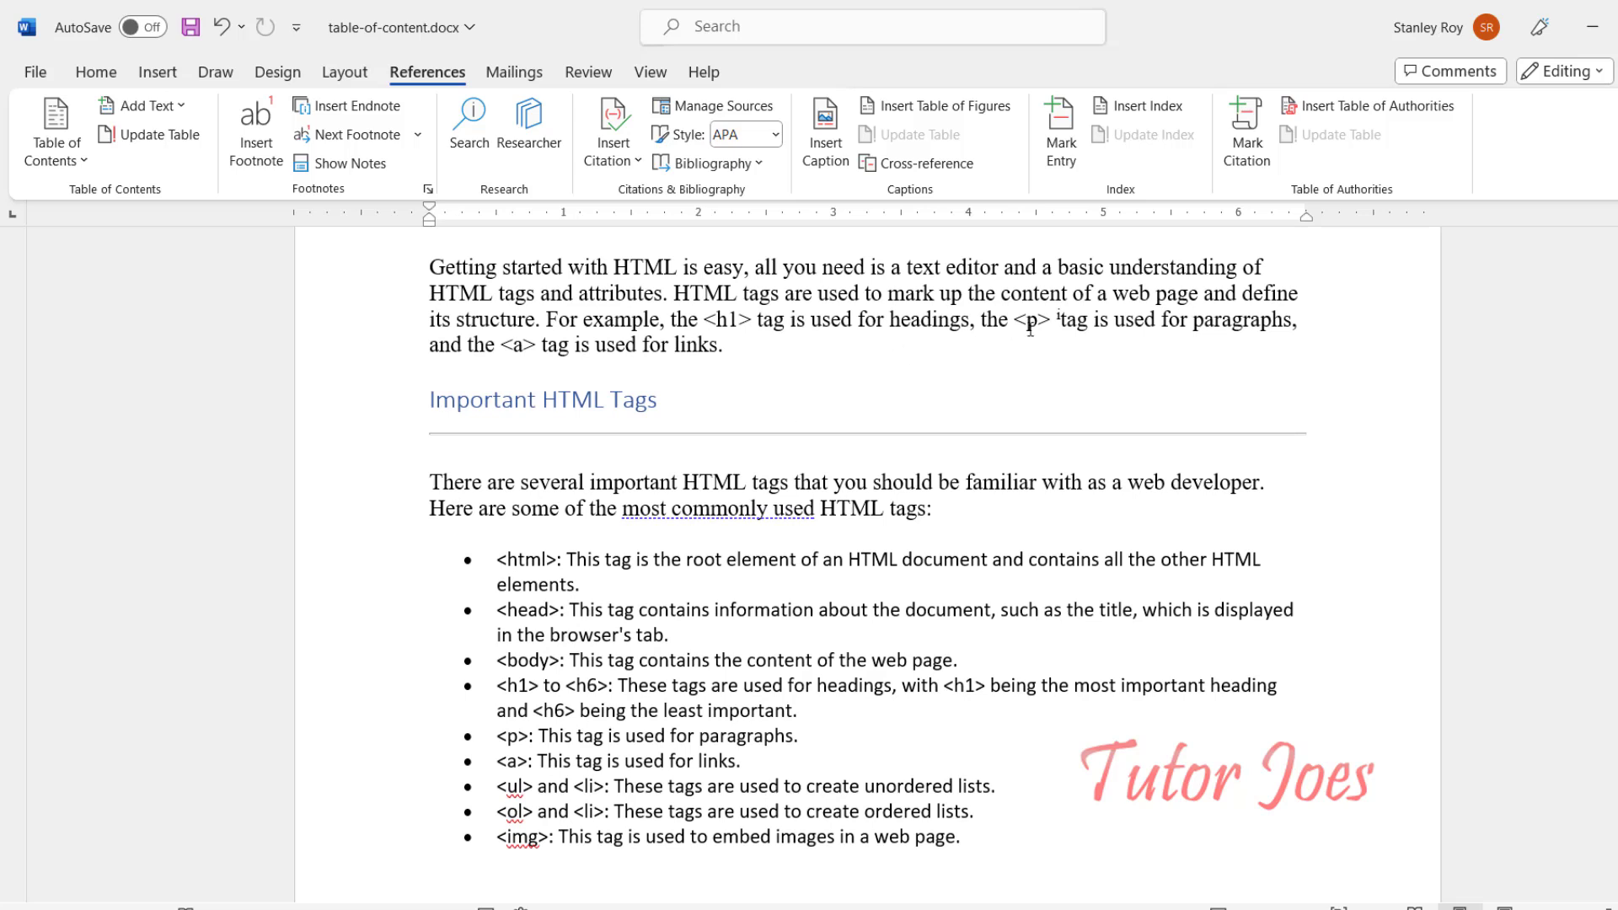
mouse_move(1061, 325)
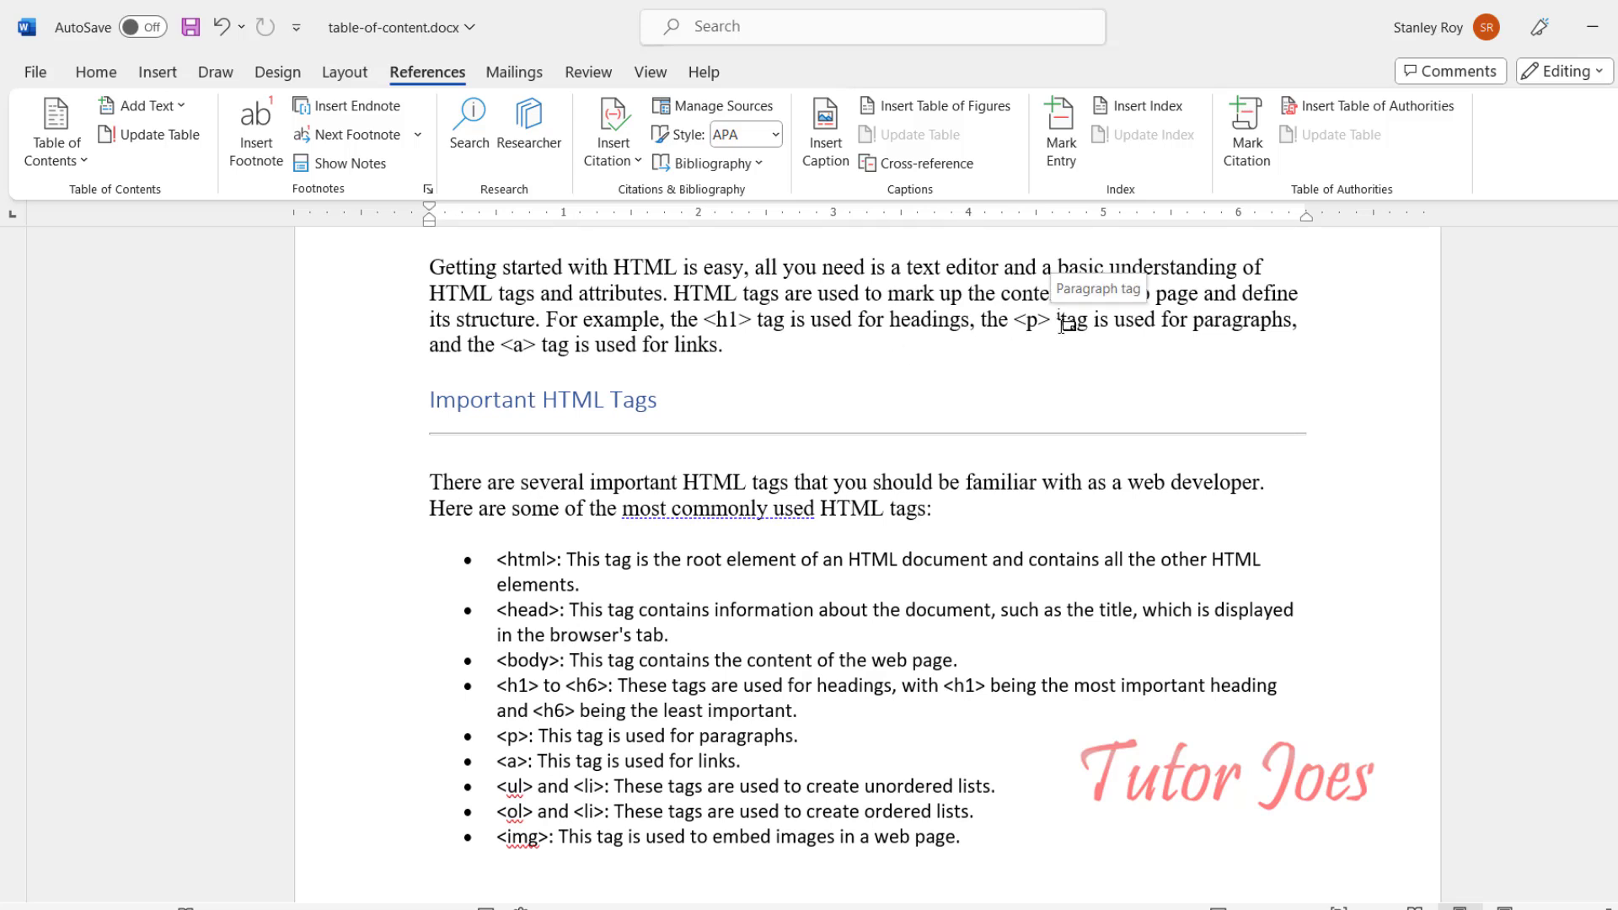
Change the endnote number format to a, b, c, … and apply it to the whole document
left_click(430, 192)
left_click(749, 324)
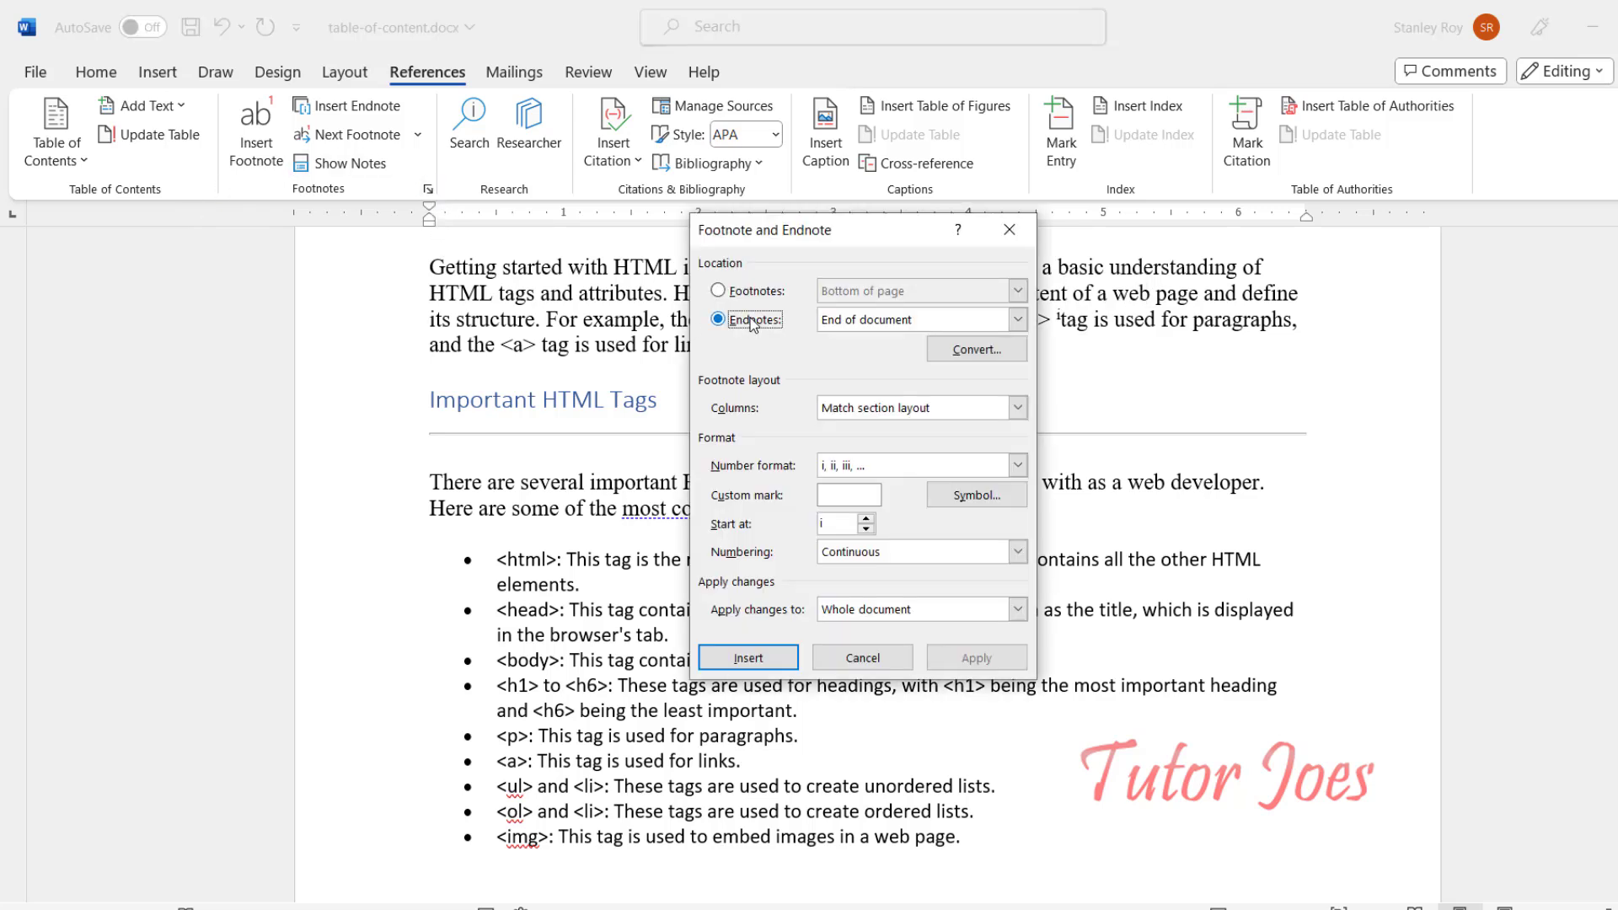
left_click(848, 324)
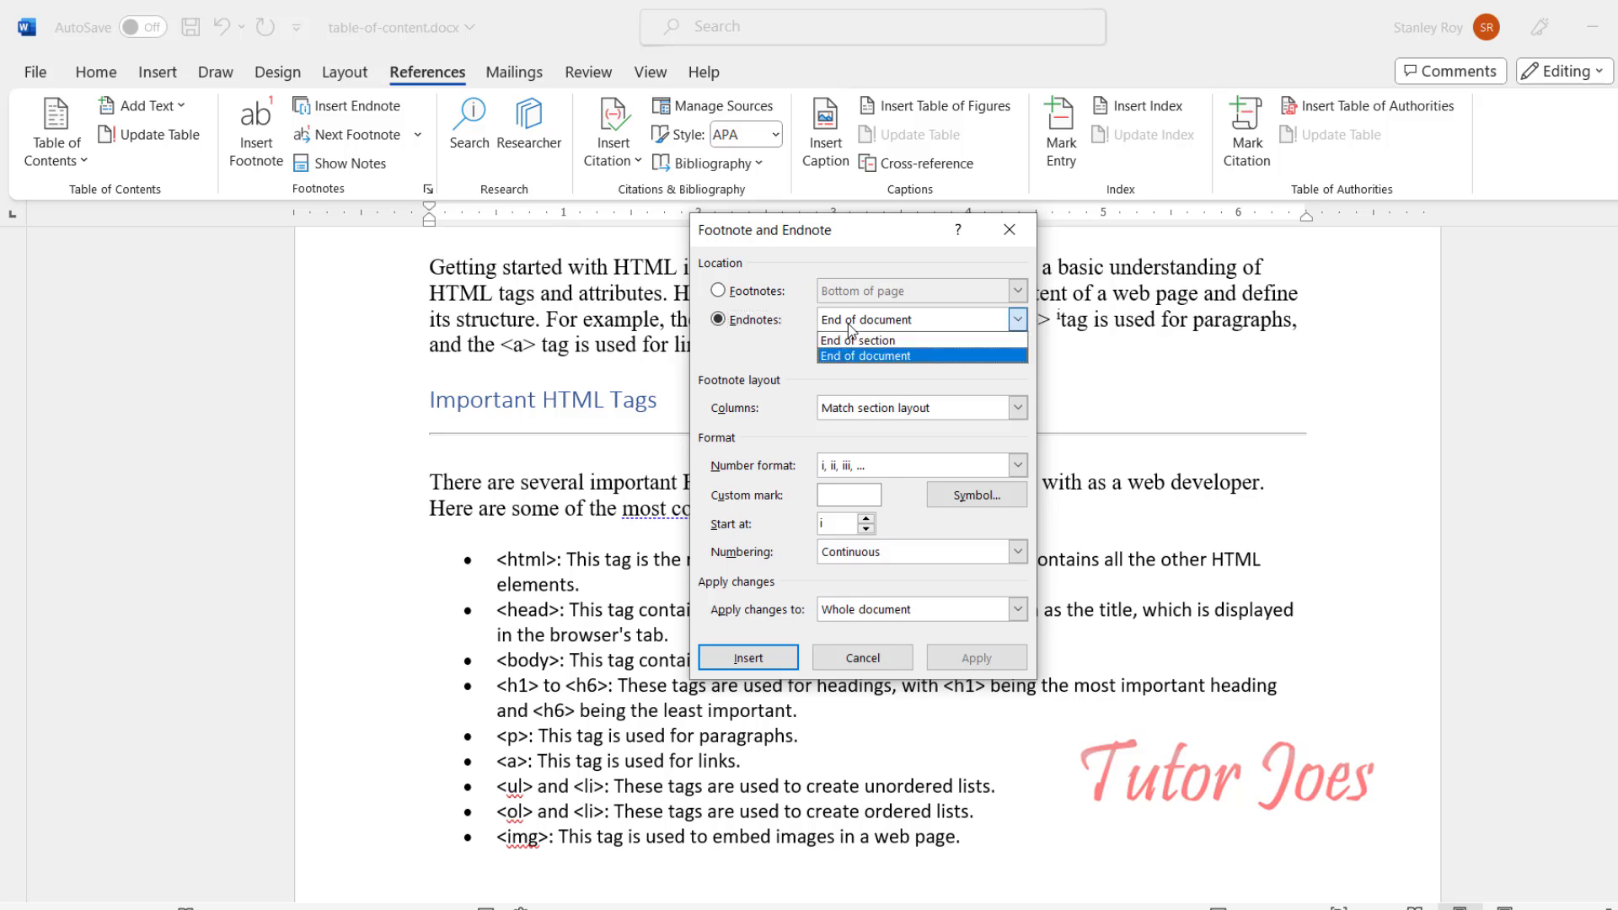
left_click(847, 324)
left_click(847, 324)
left_click(830, 469)
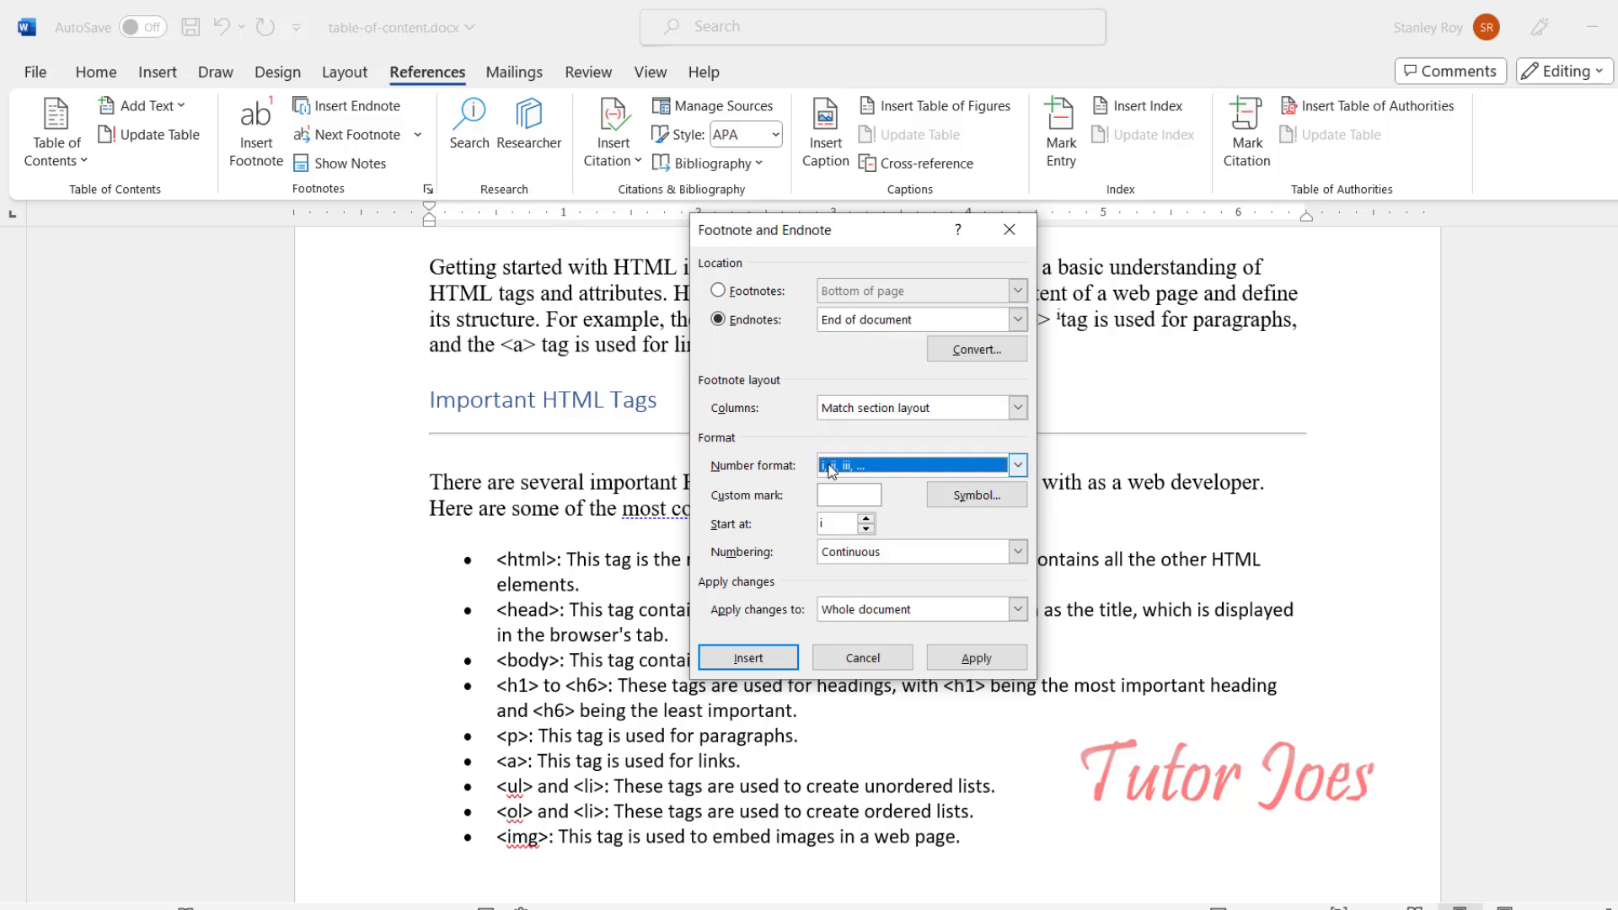
left_click(1019, 469)
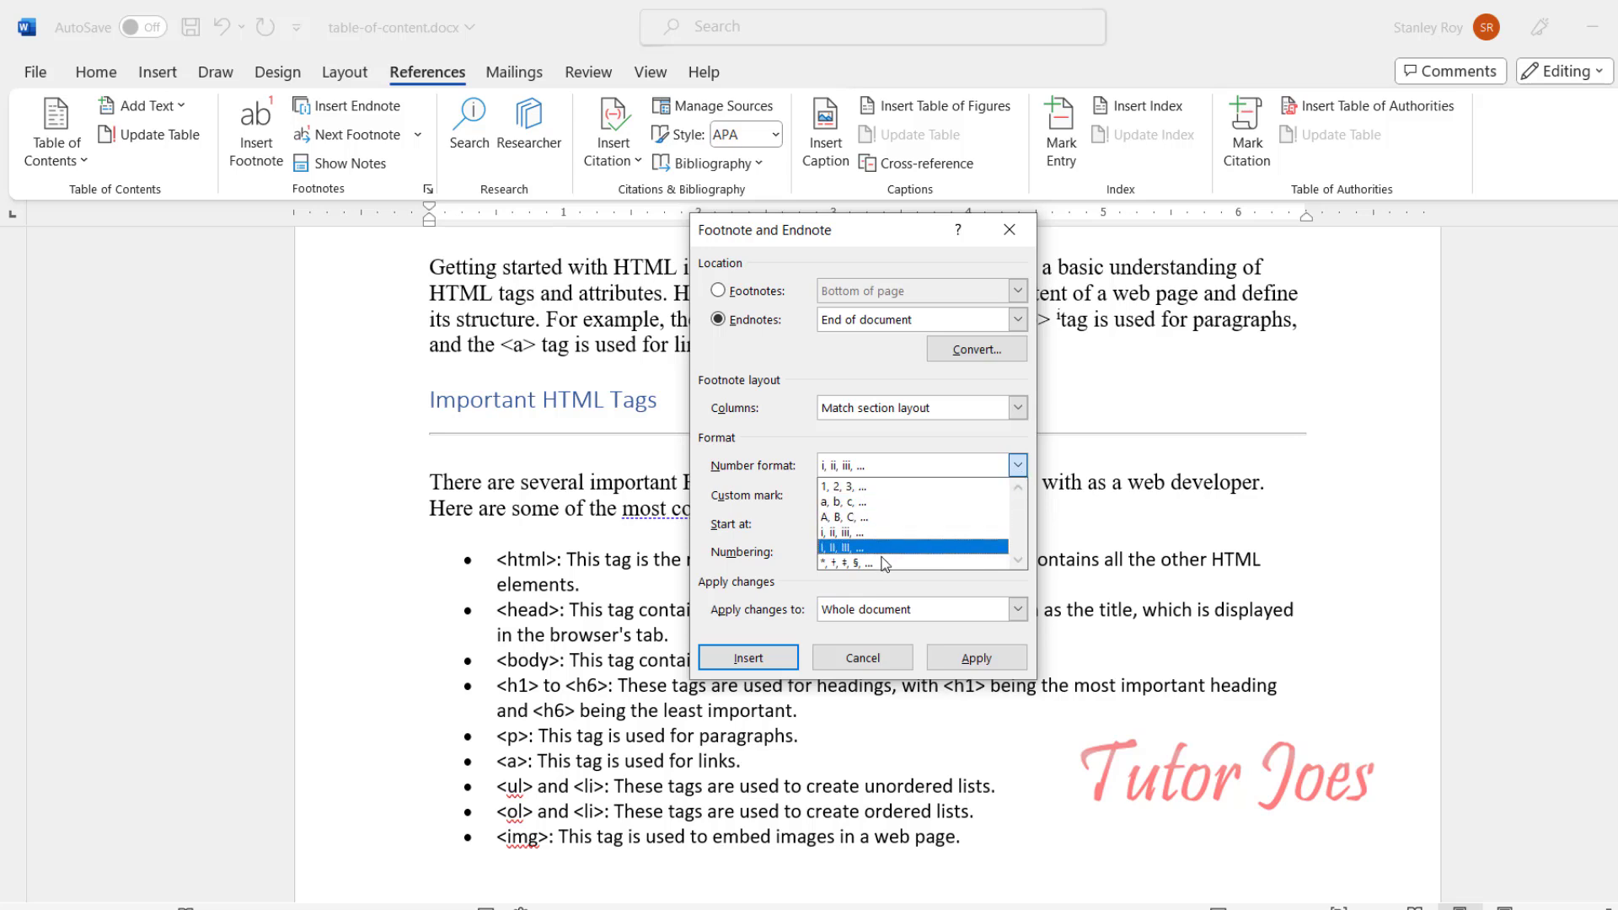
left_click(883, 504)
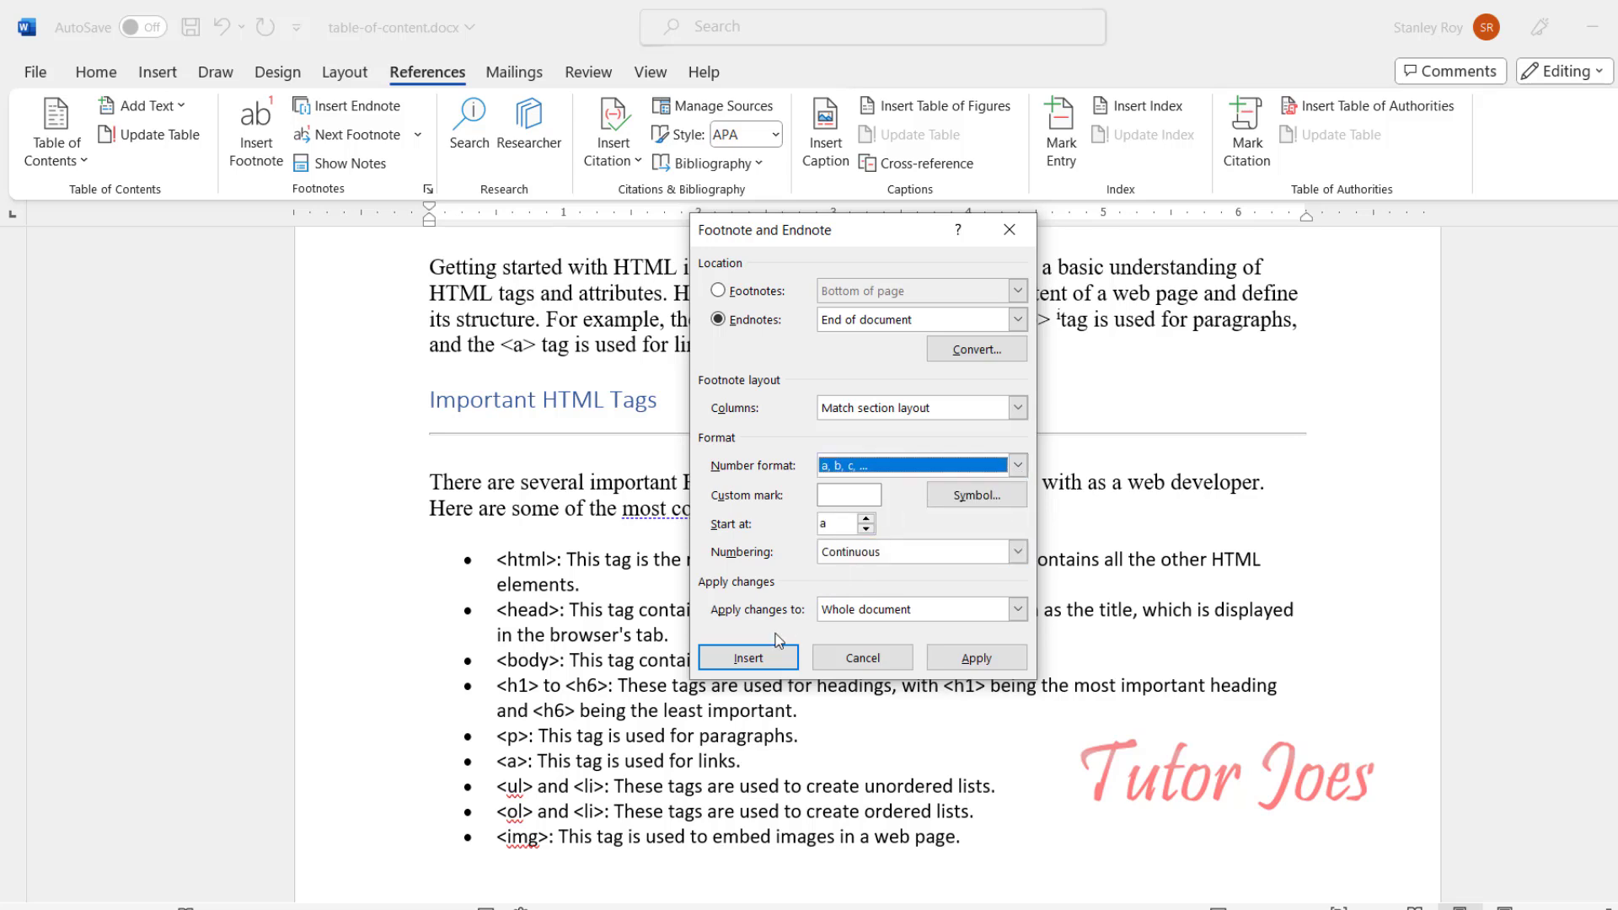
left_click(969, 660)
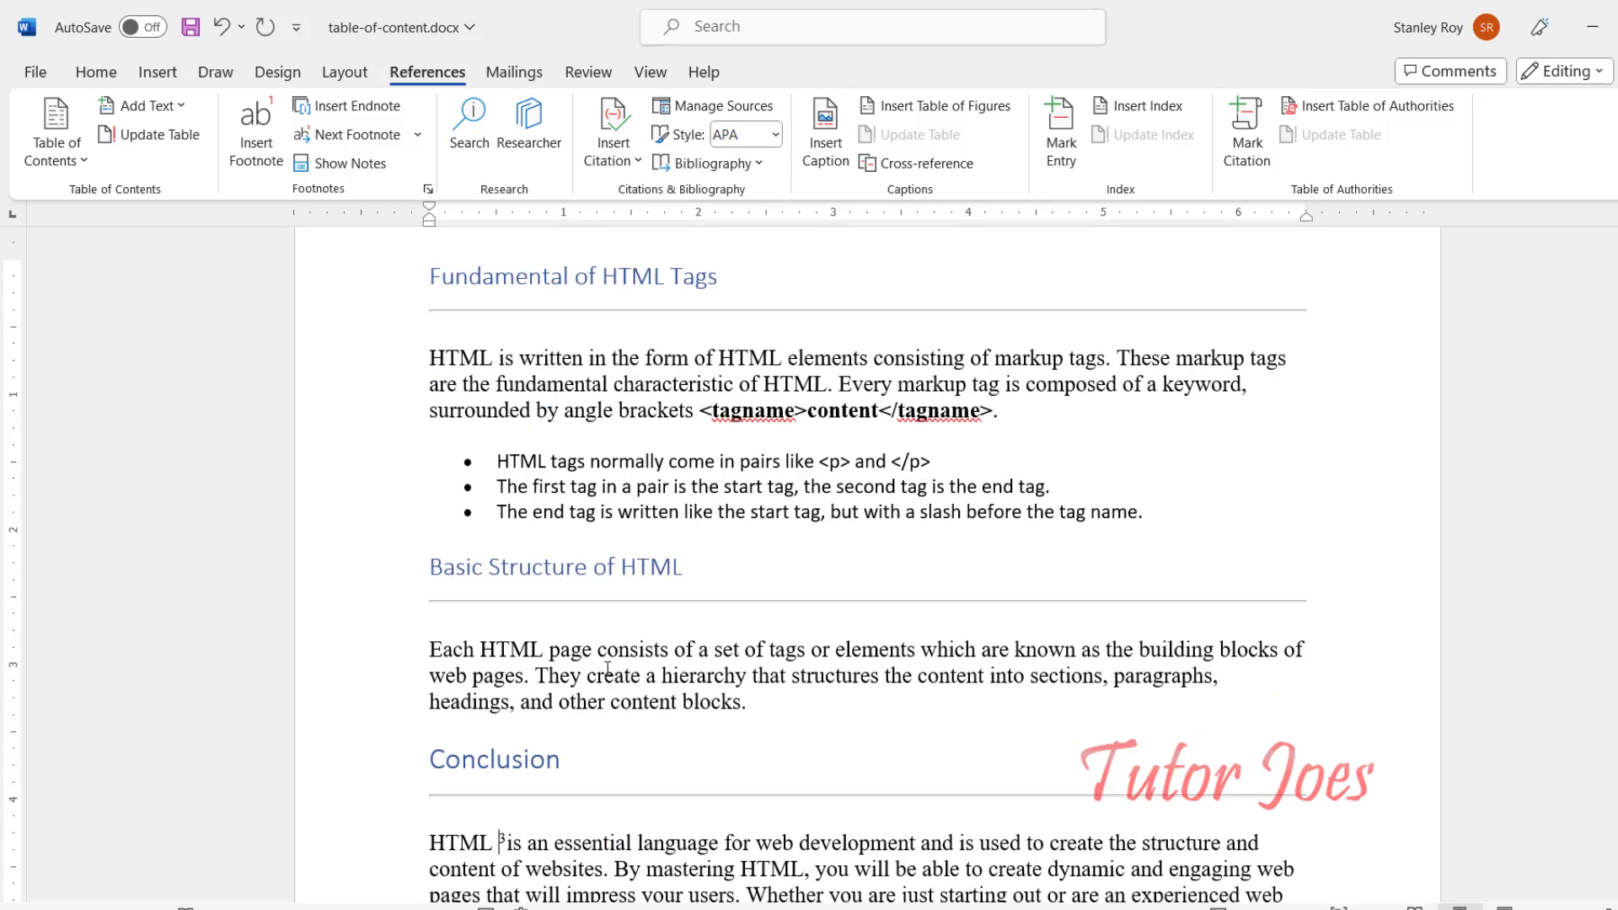
Preview the endnote from its reference mark after "<p>" and show the document's endnote area
scroll(776, 633, "up", 20)
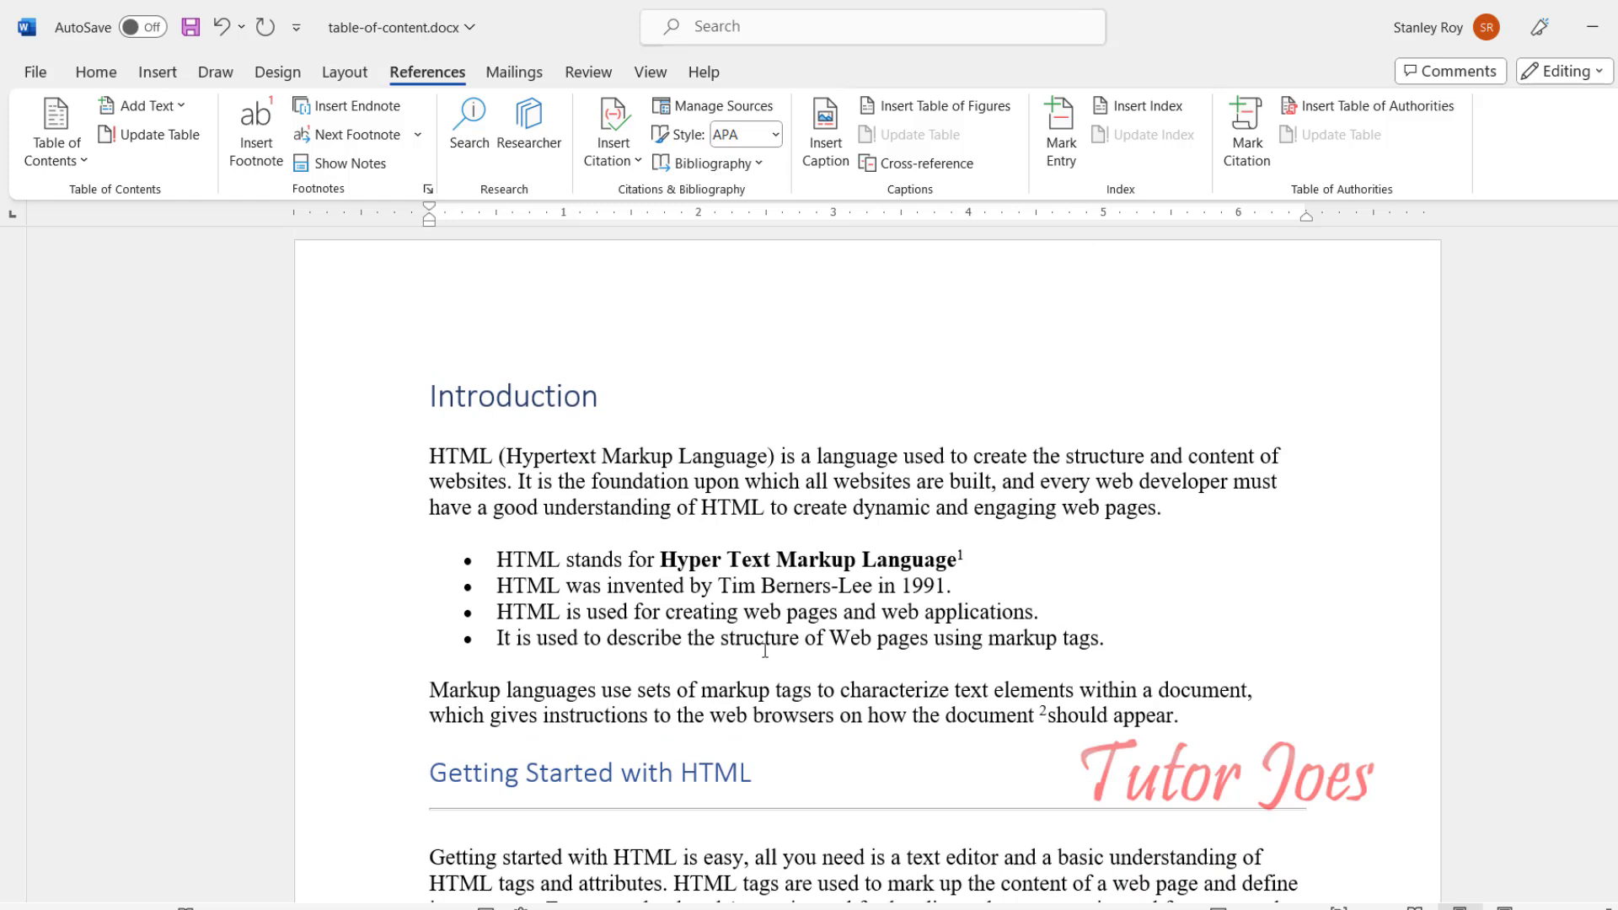
scroll(842, 658, "down", 3)
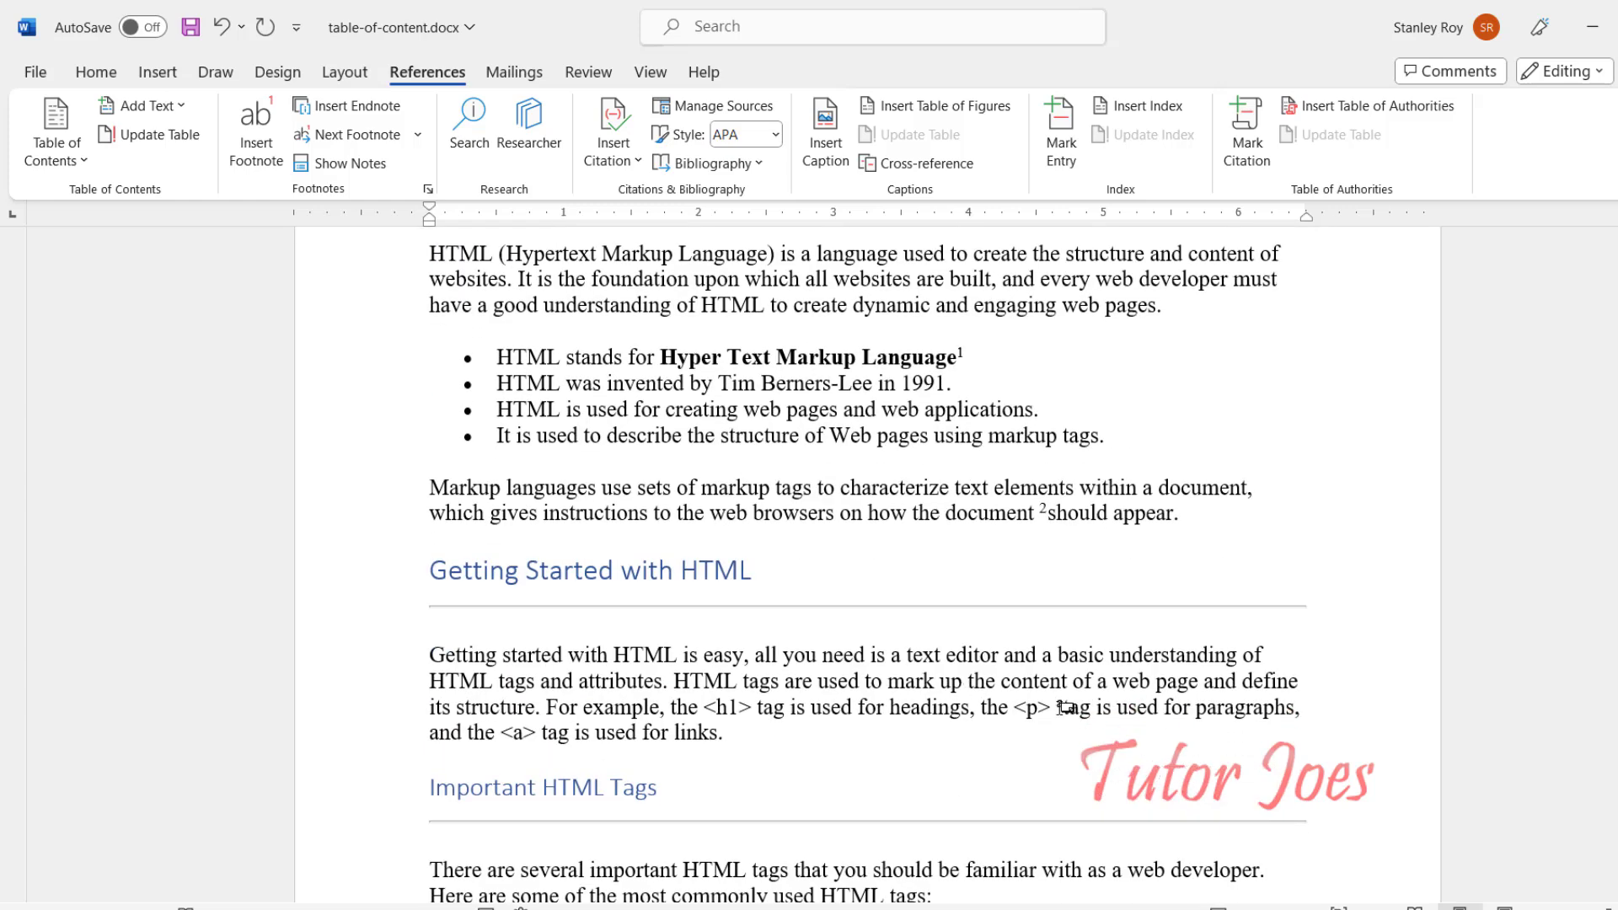
mouse_move(1060, 707)
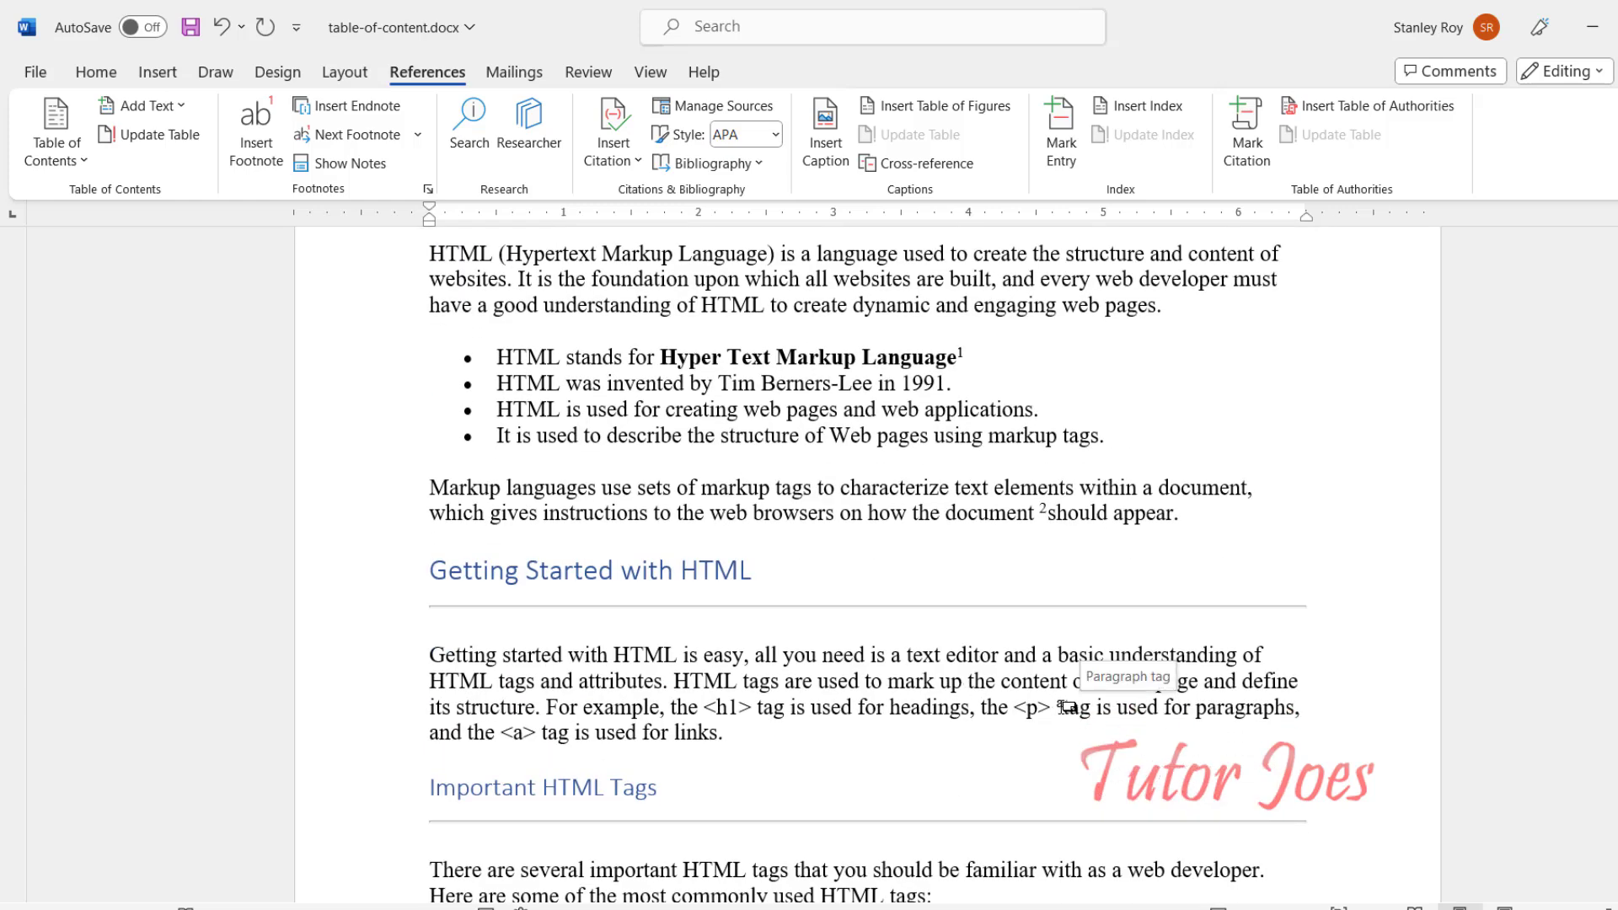
left_click(352, 165)
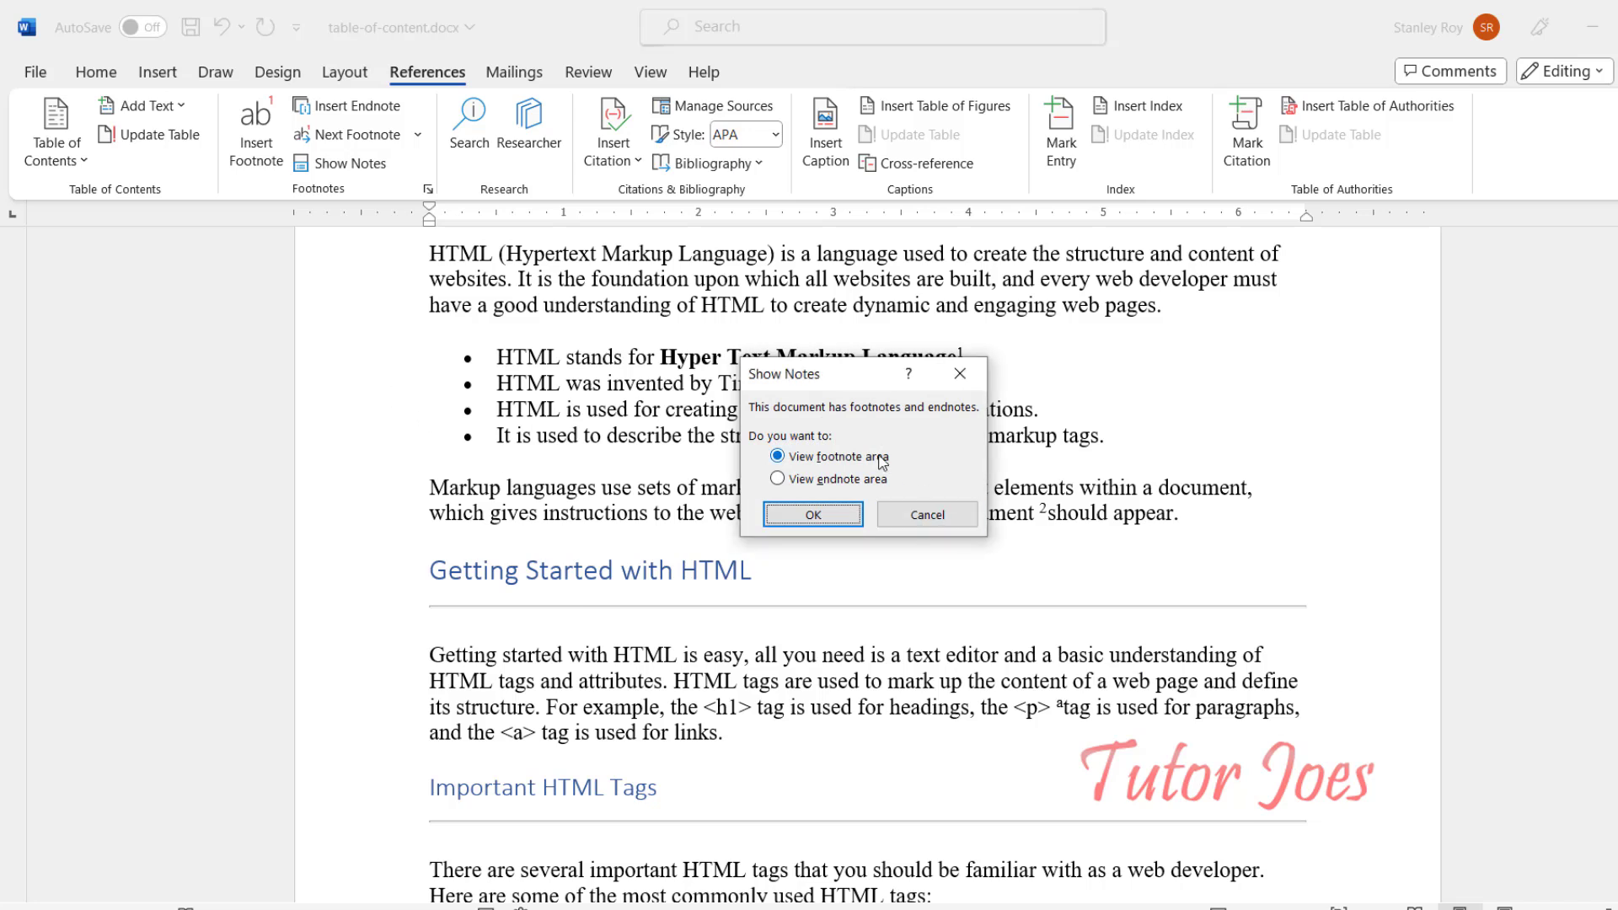
left_click(861, 482)
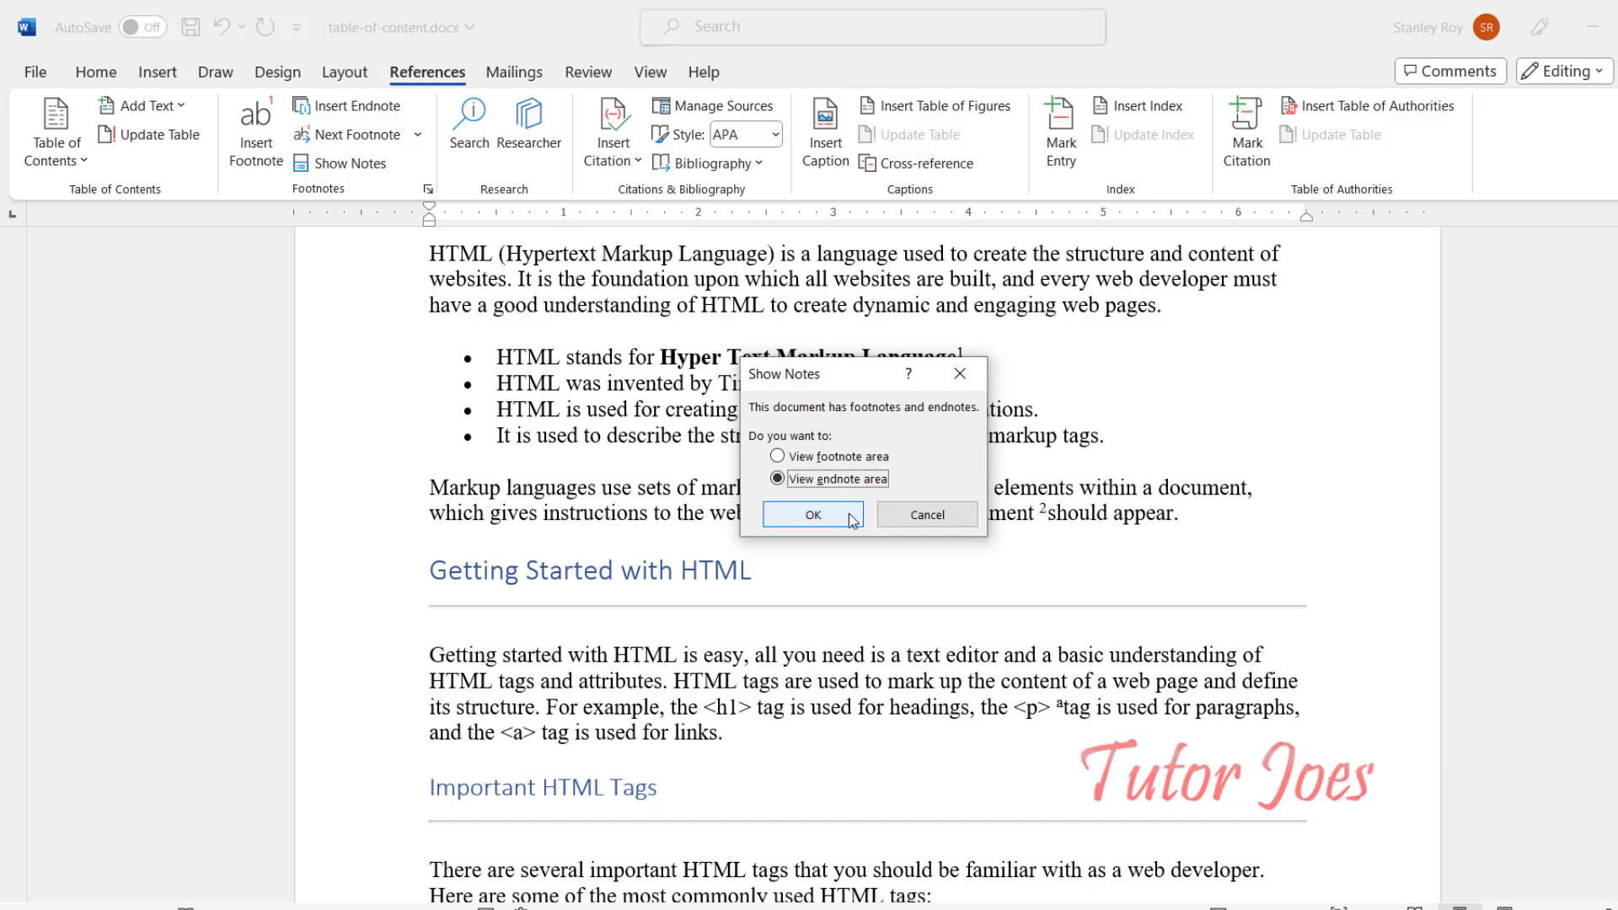
left_click(846, 515)
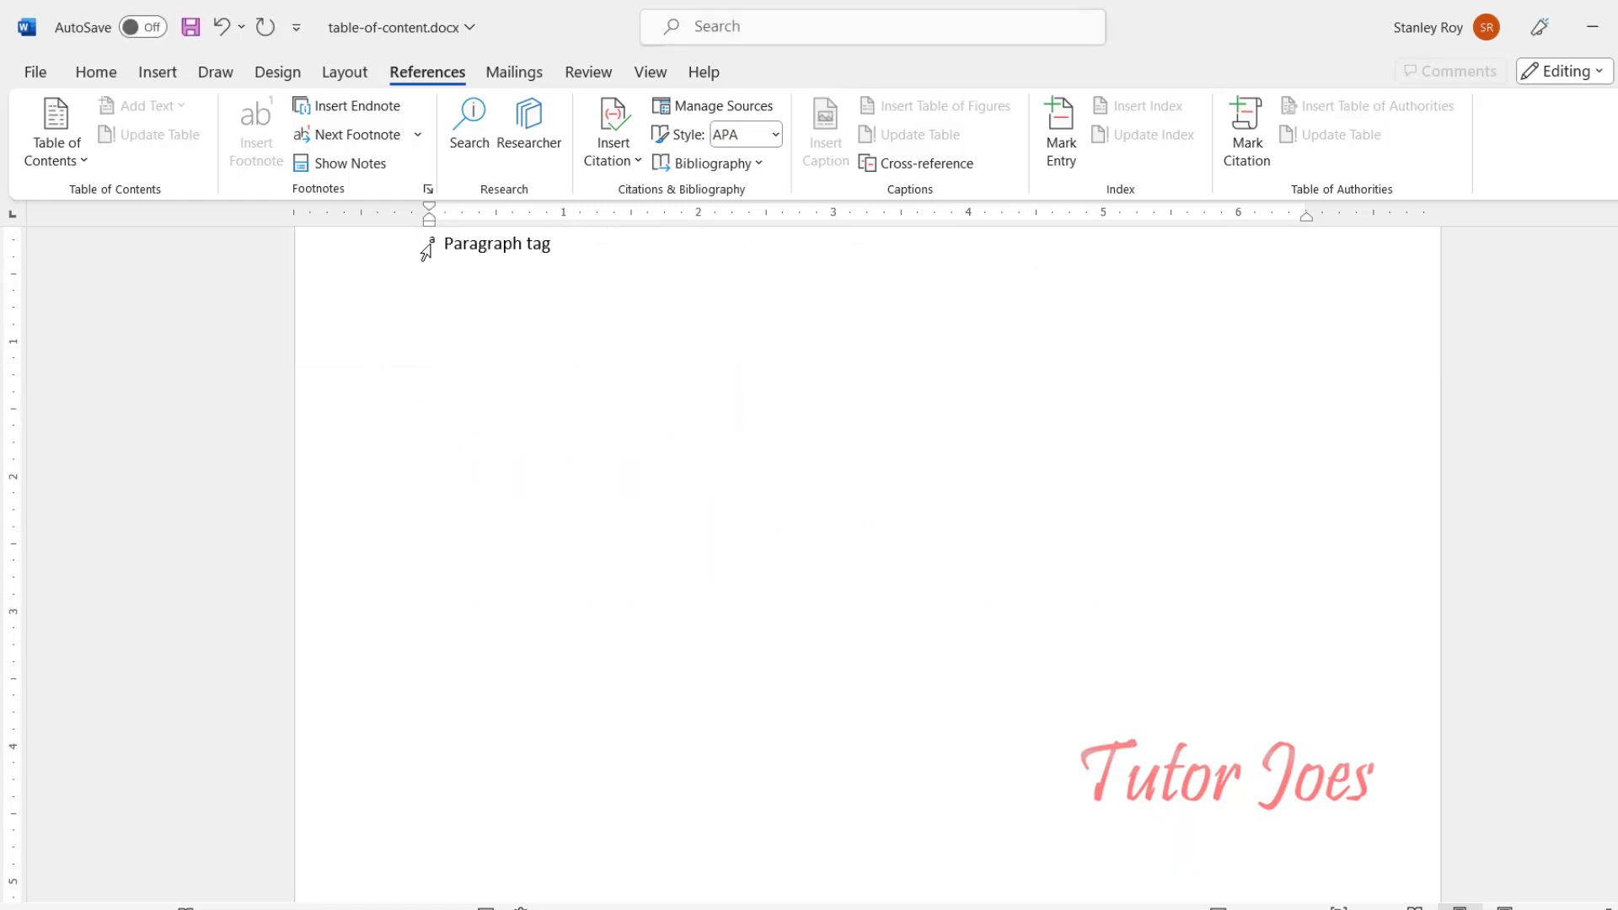
Jump from the endnote area through the notes with the Previous Endnote and Previous Footnote commands
left_click(417, 135)
left_click(421, 268)
left_click(417, 135)
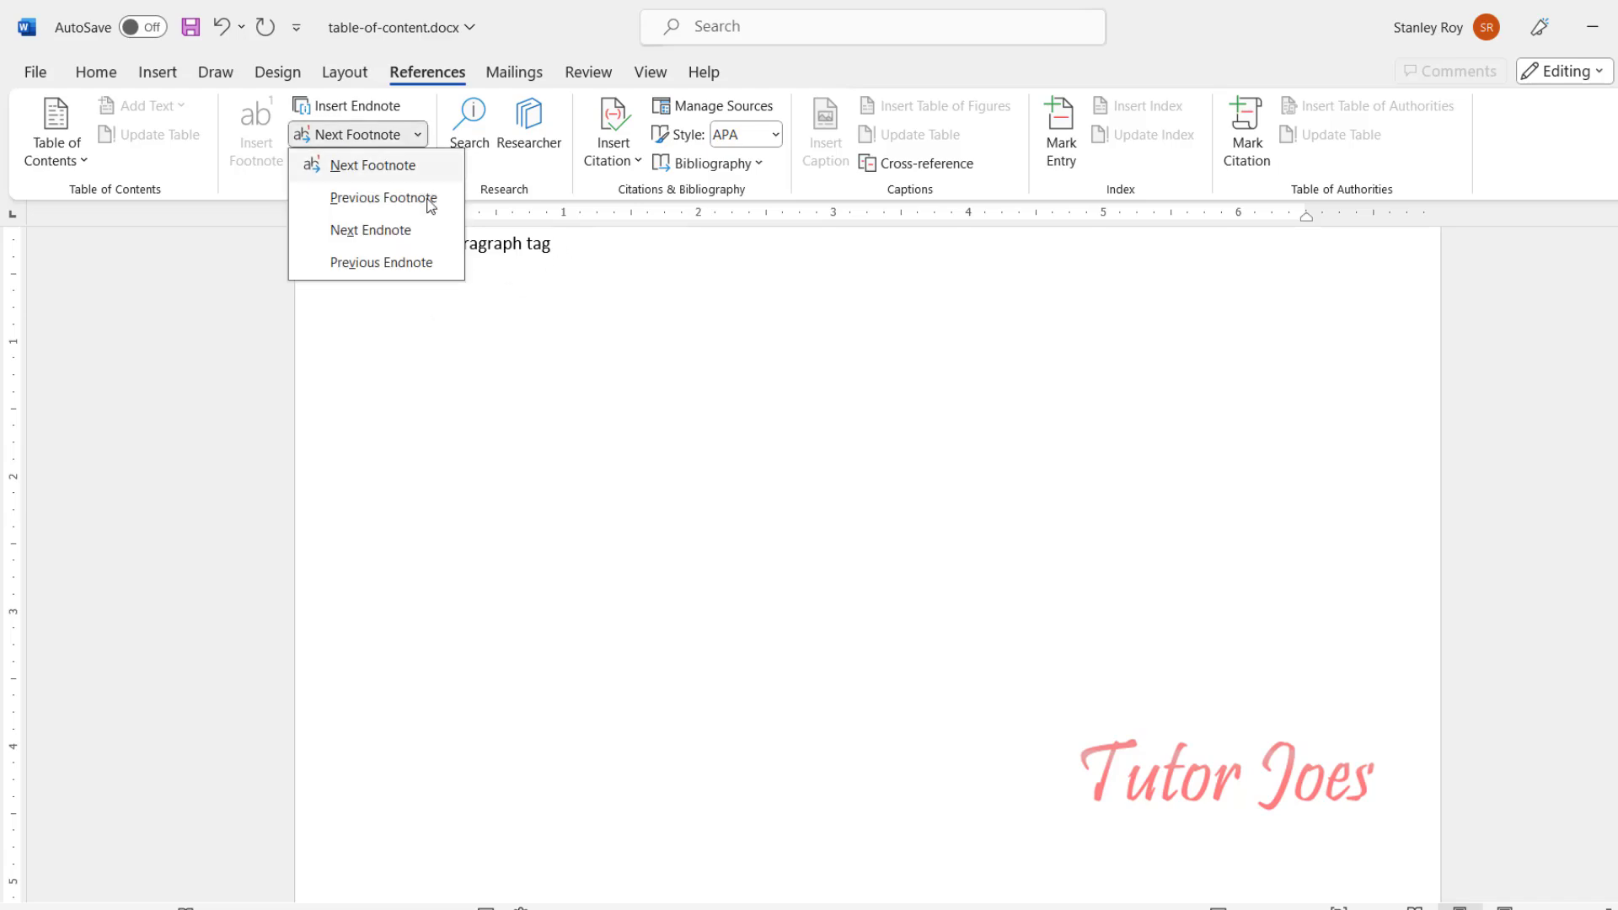
left_click(429, 199)
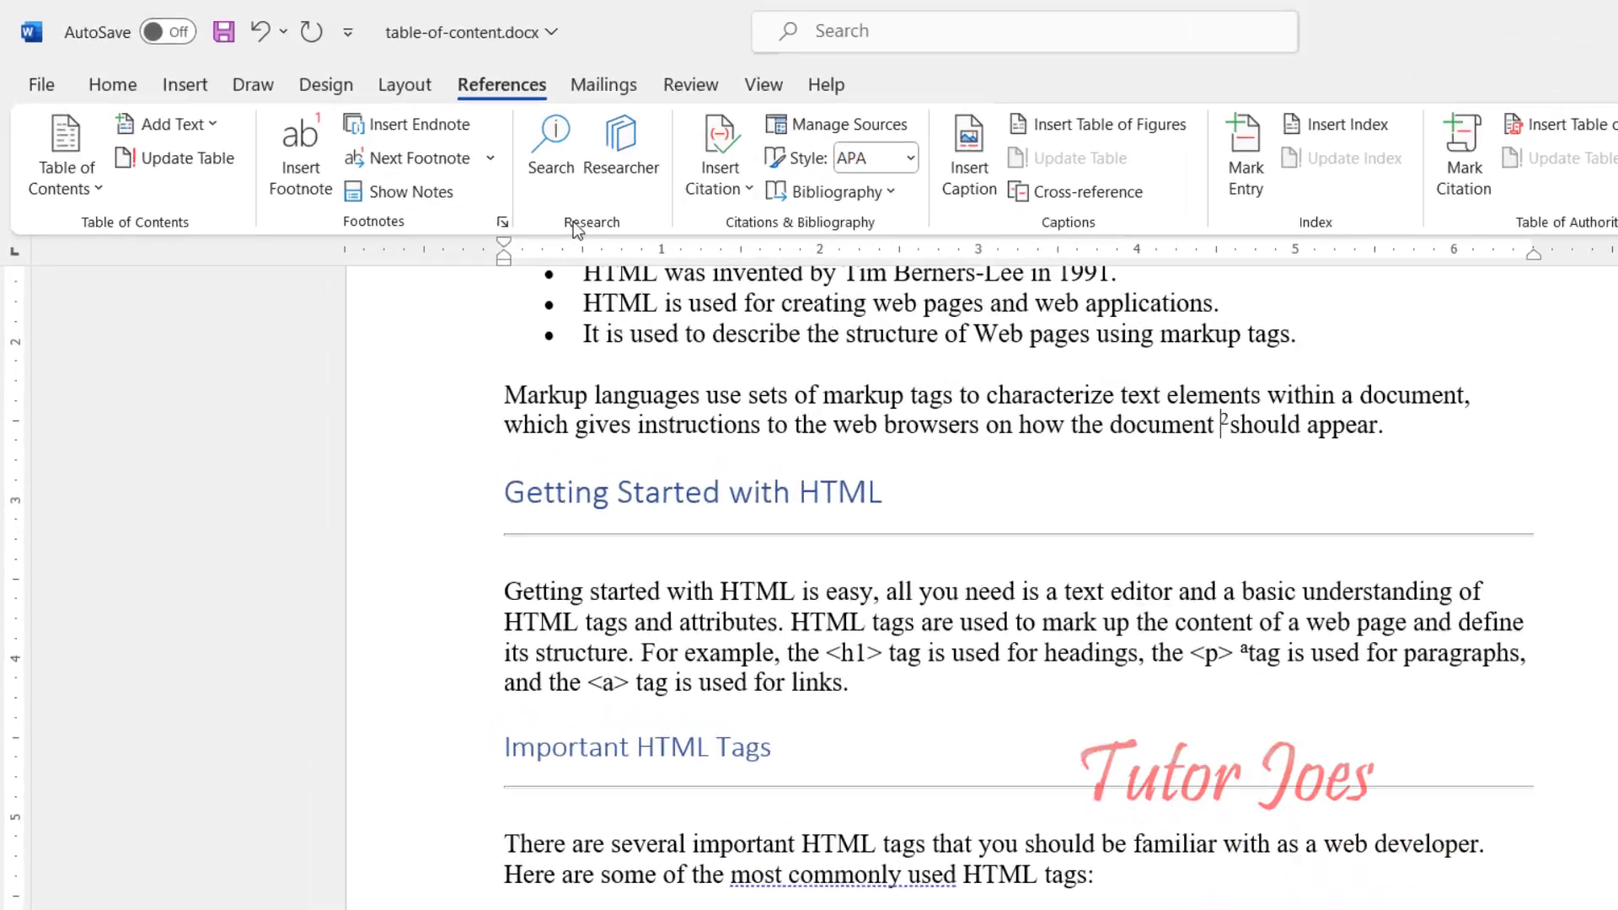
Look up the word "HTML" from the first bullet of the Introduction with the Search research tool
scroll(592, 396, "up", 5)
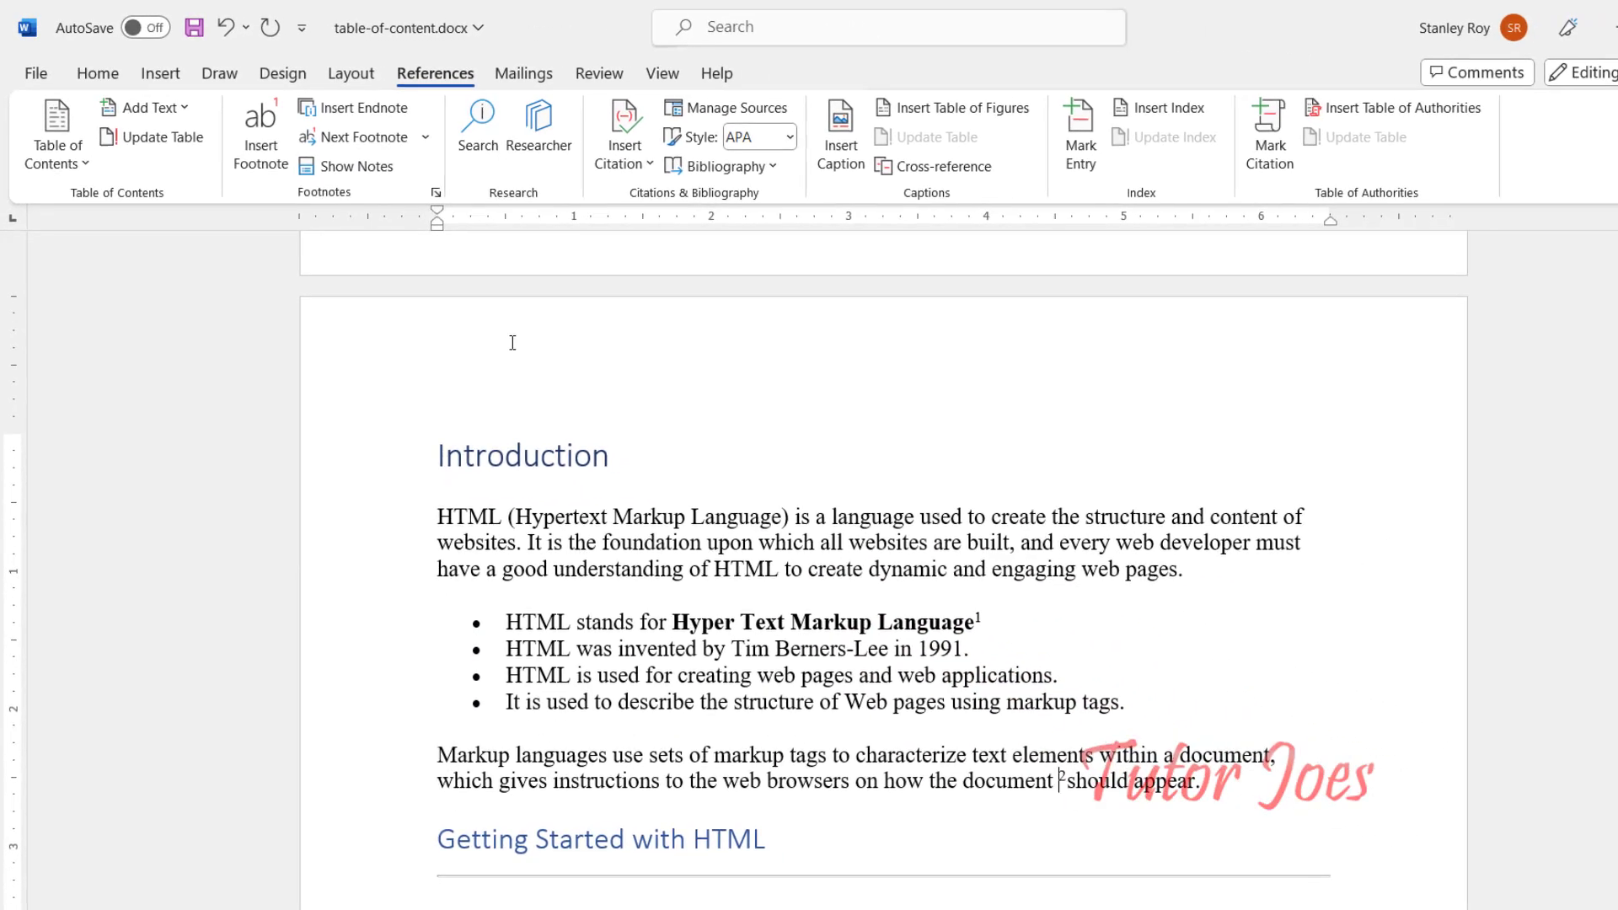
double_click(531, 621)
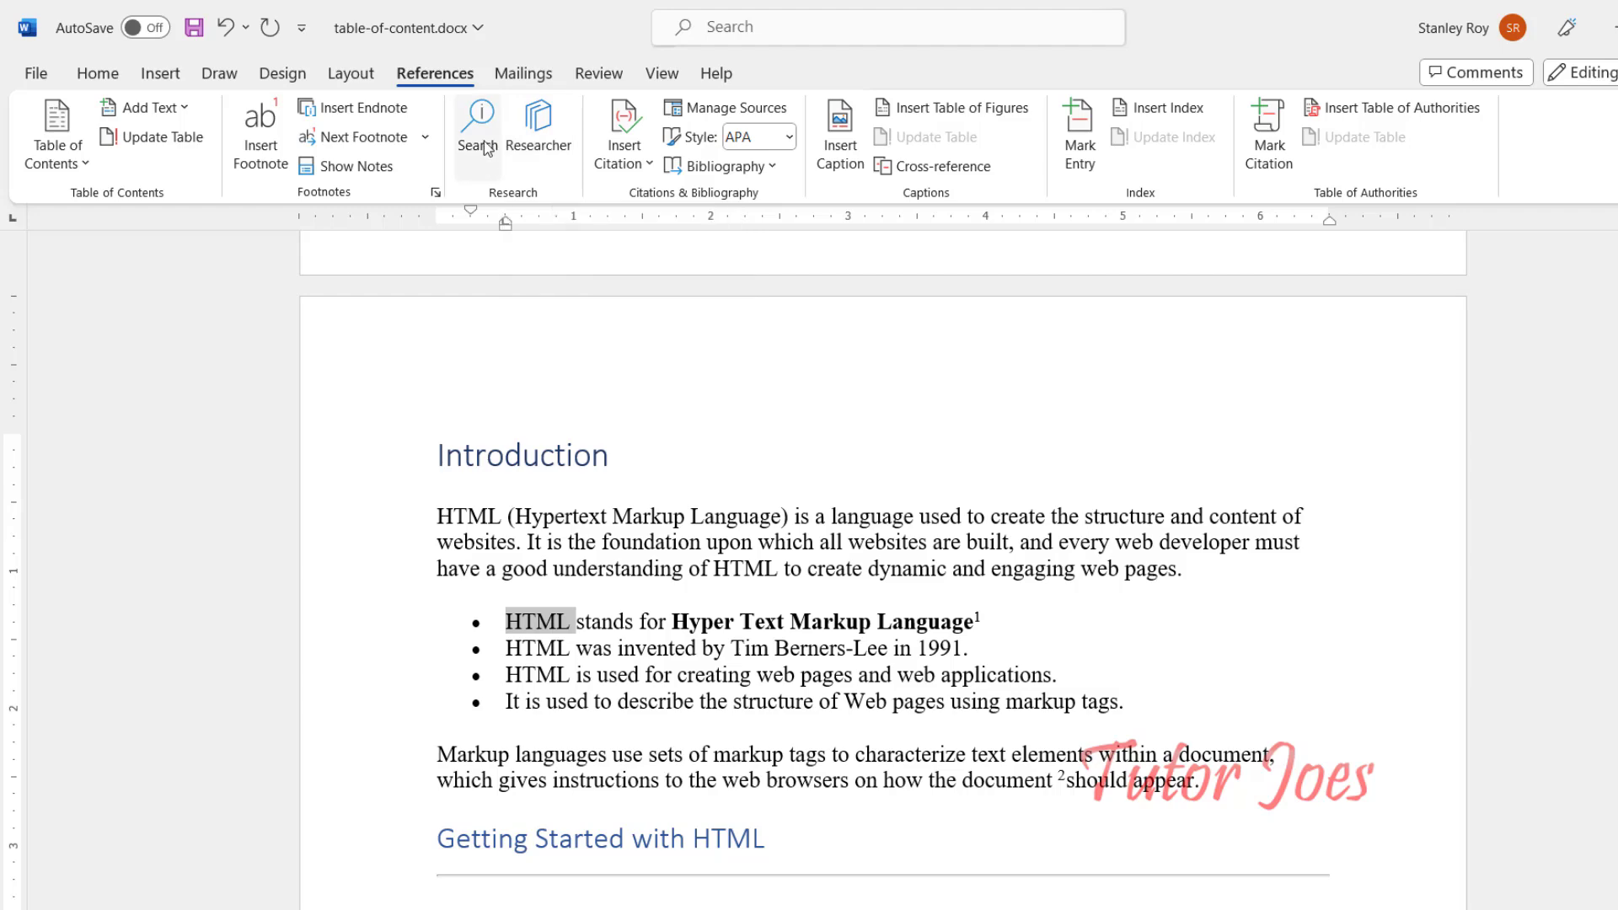
left_click(485, 150)
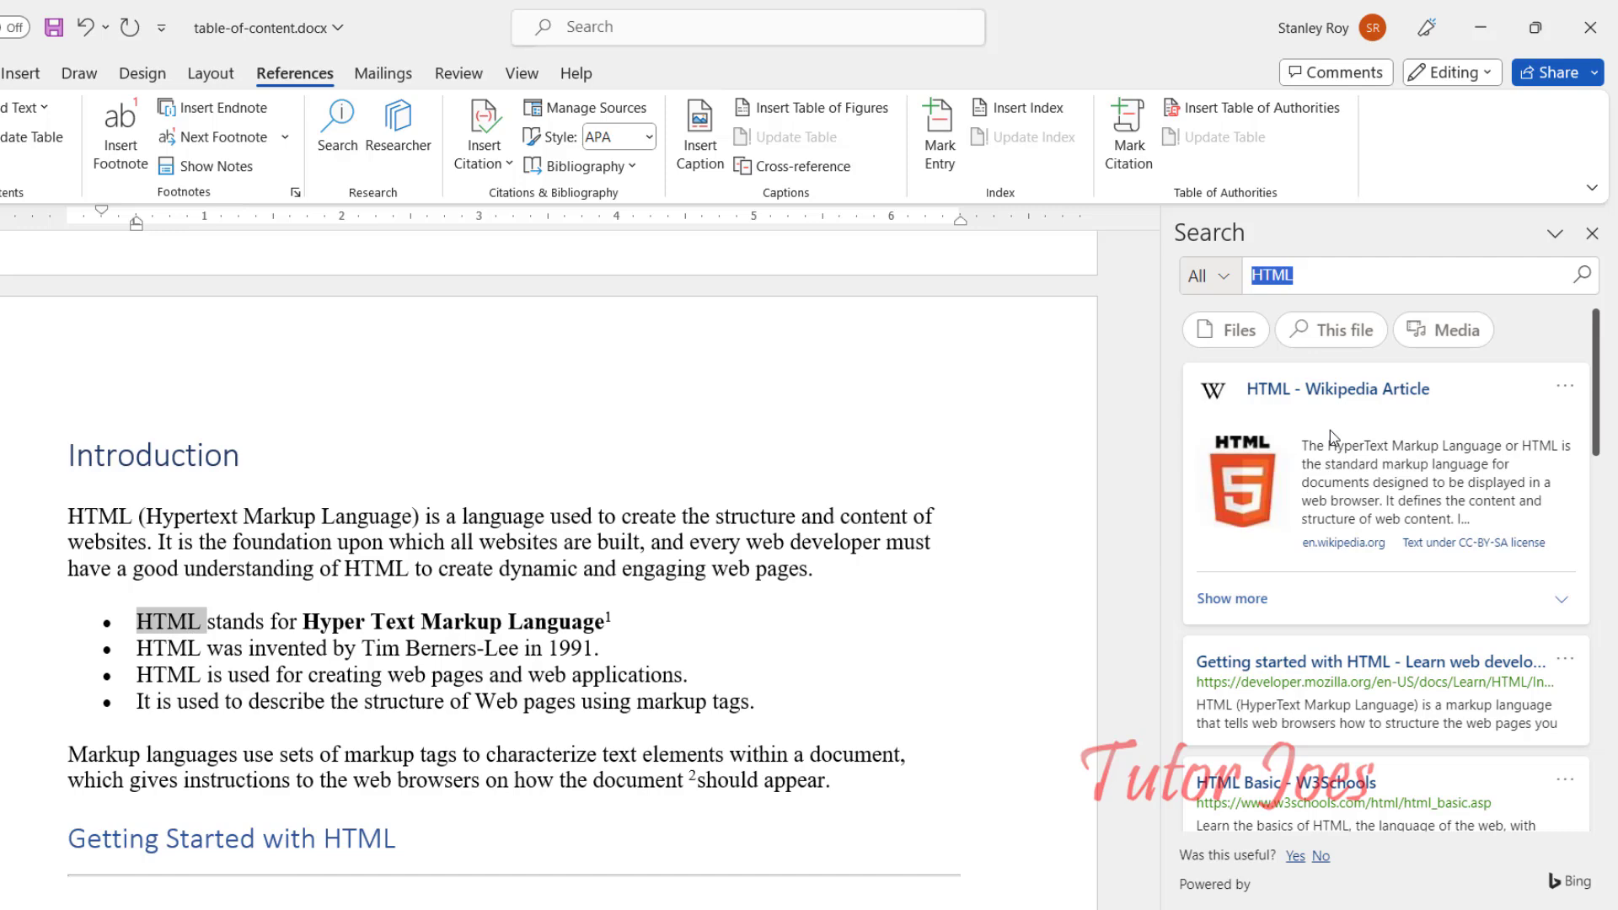
Insert the round HTML5 logo image from the Top Media Results into the Introduction
scroll(1307, 478, "down", 1)
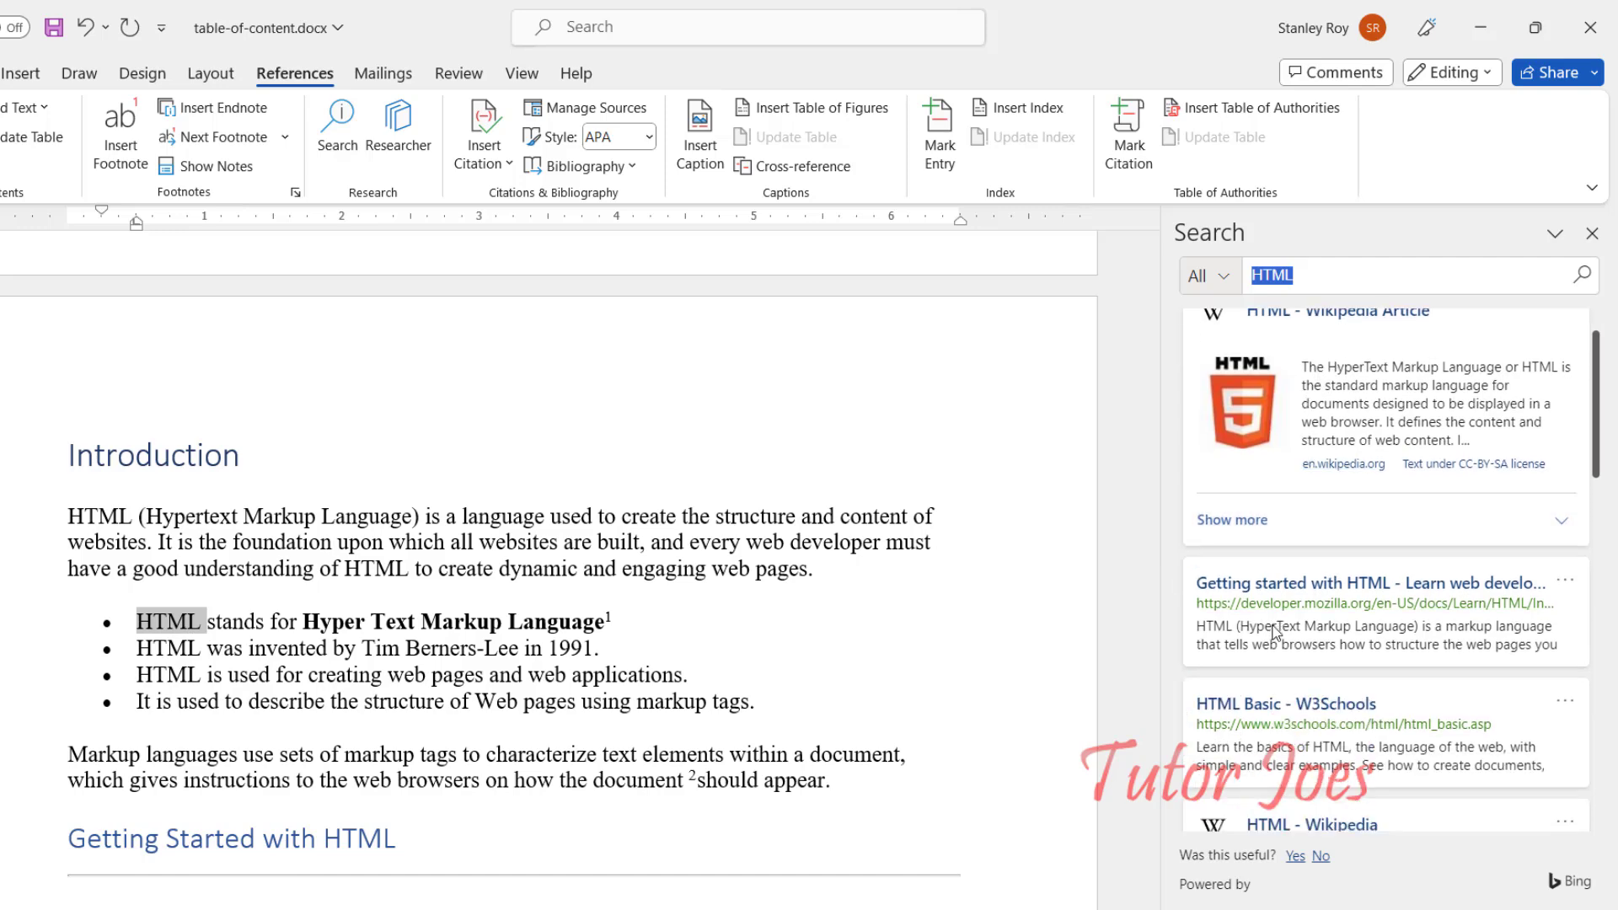
scroll(1275, 629, "down", 4)
scroll(1275, 631, "down", 5)
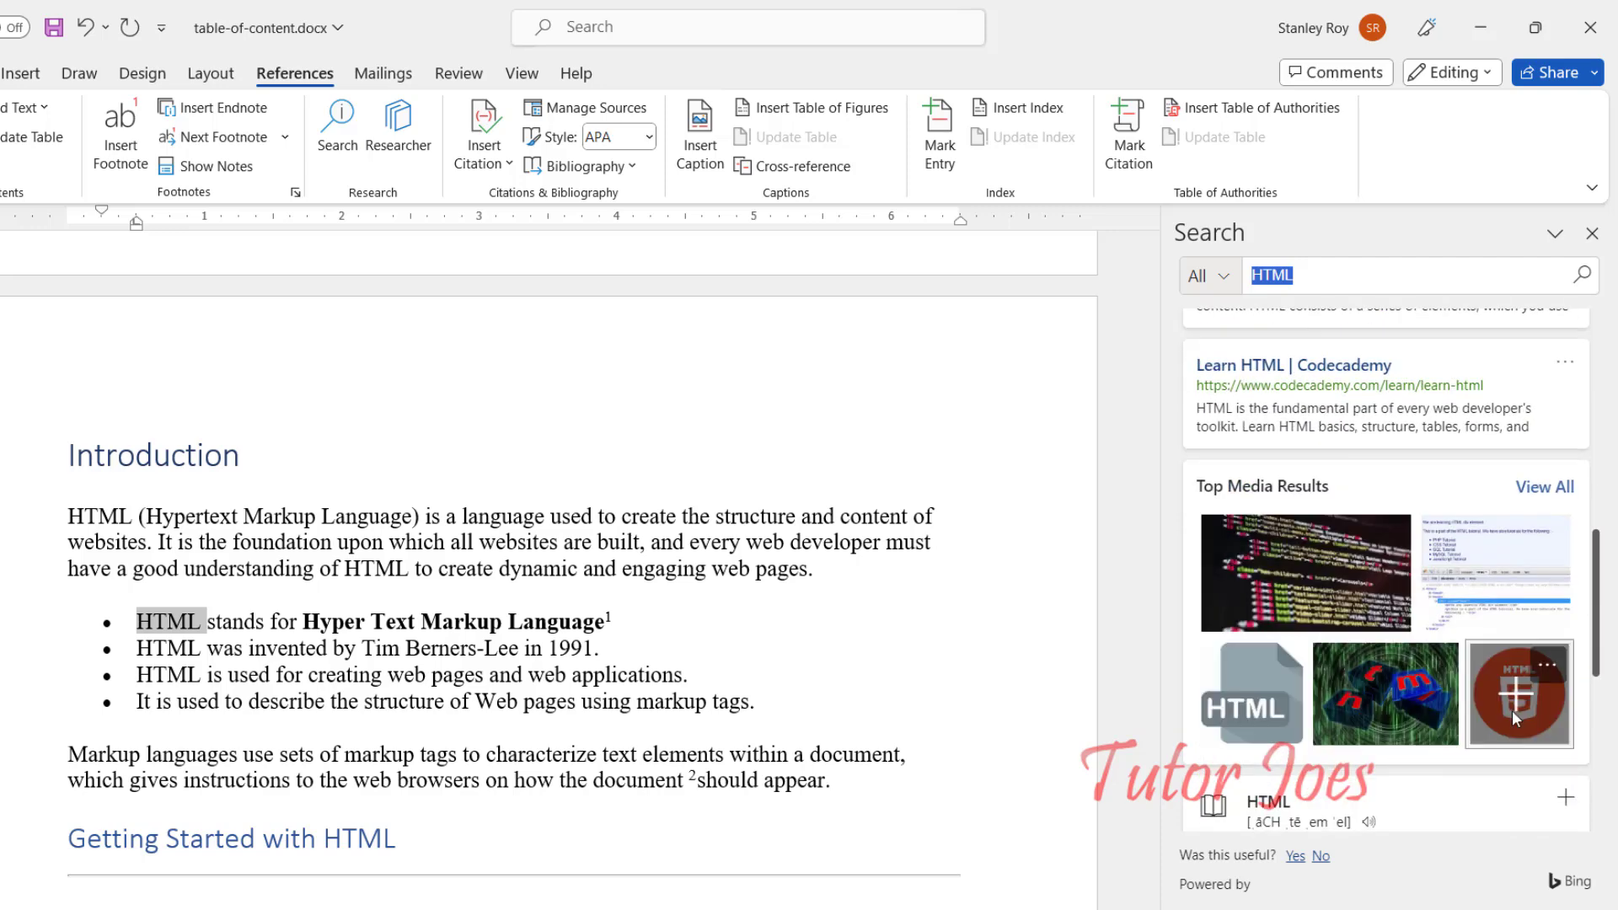
left_click(1514, 700)
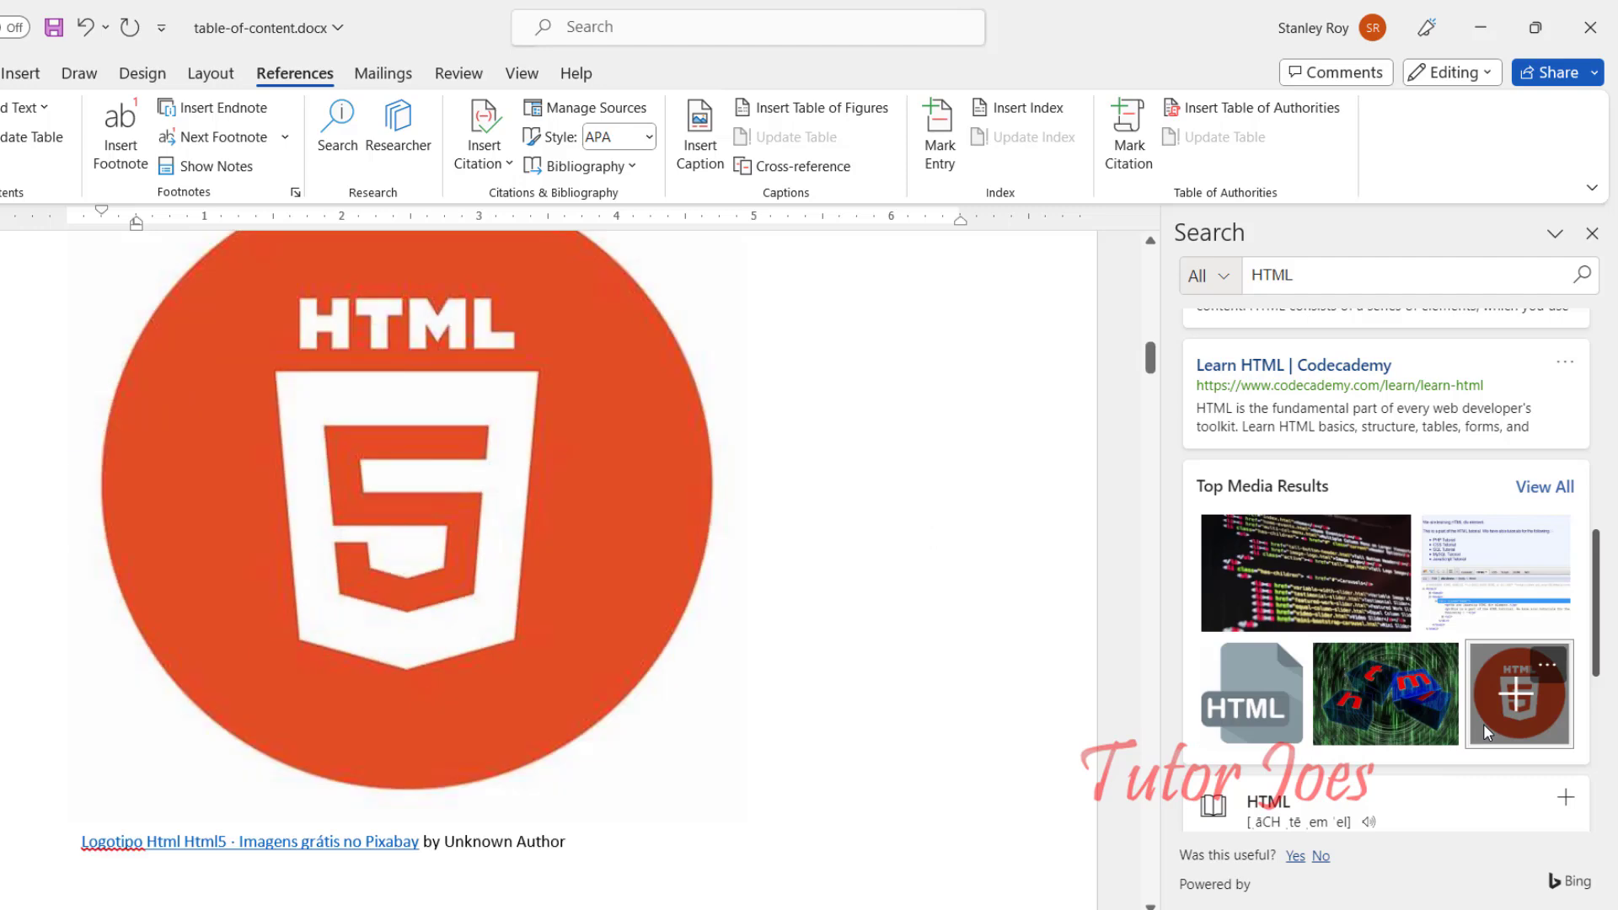
scroll(422, 567, "up", 3)
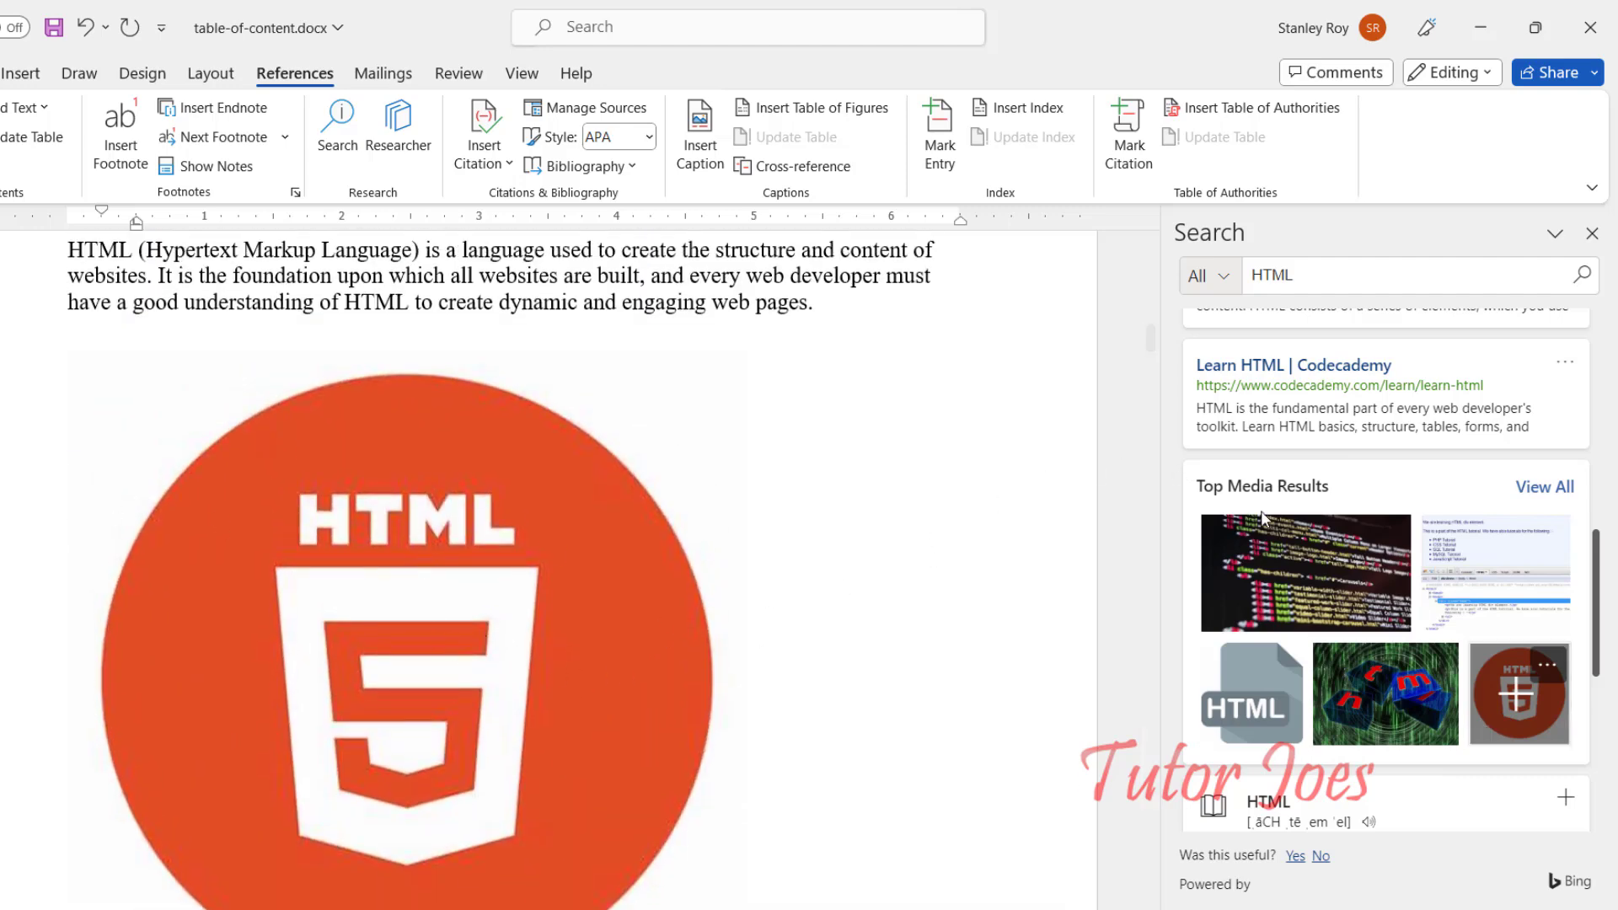
Restrict the "HTML" search to Web results and browse the listed pages
scroll(1382, 548, "up", 4)
scroll(426, 427, "up", 4)
scroll(428, 426, "up", 5)
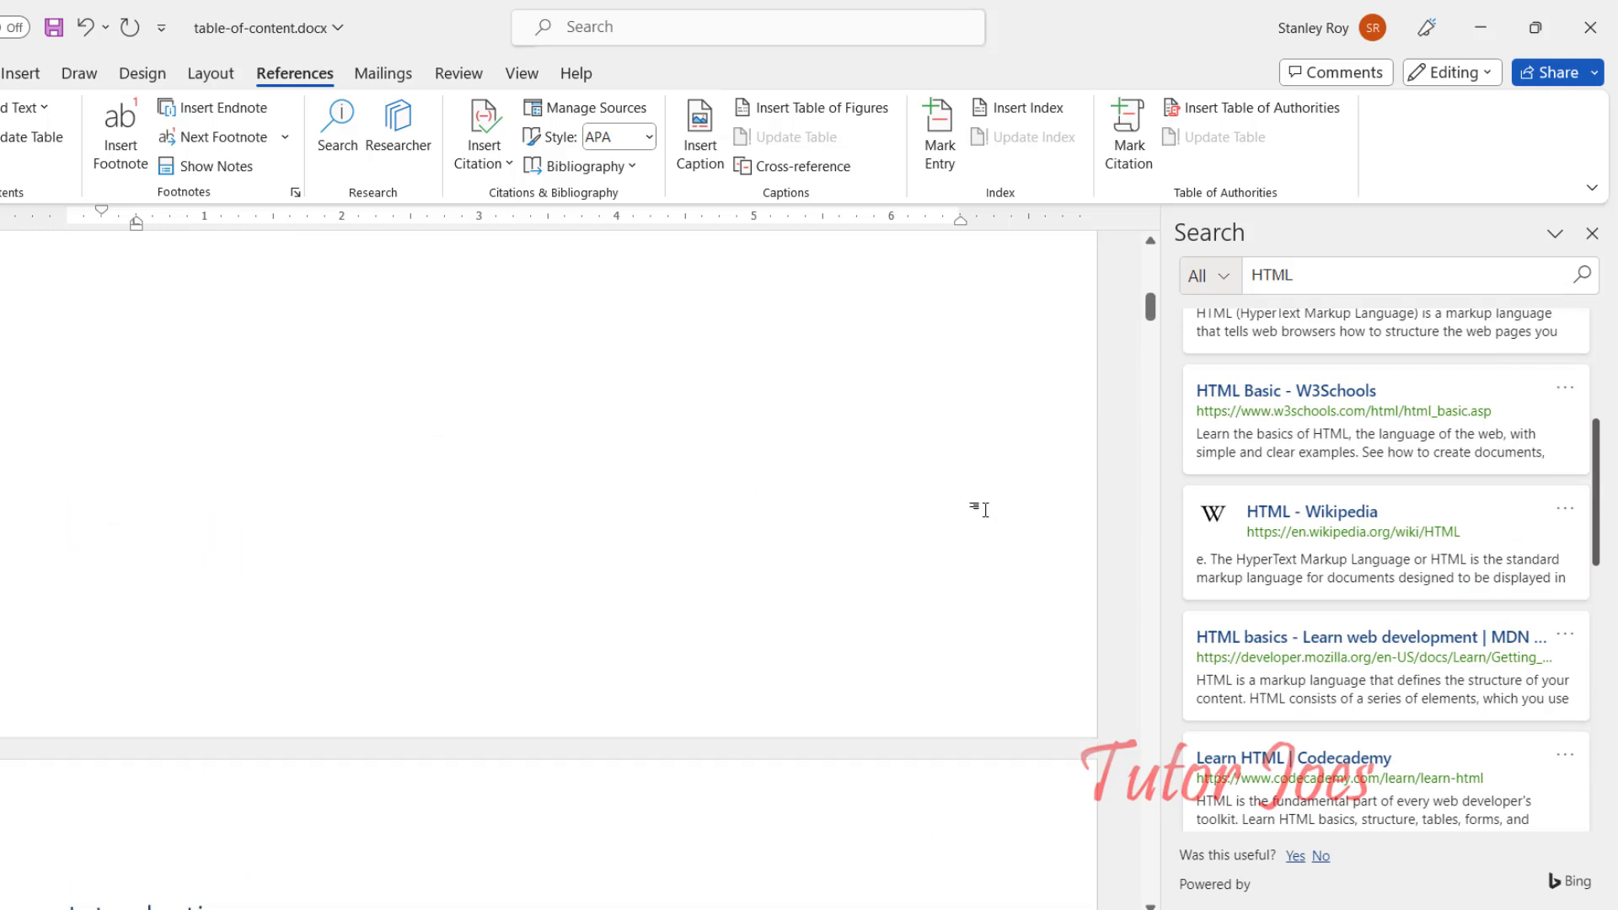
left_click(1232, 281)
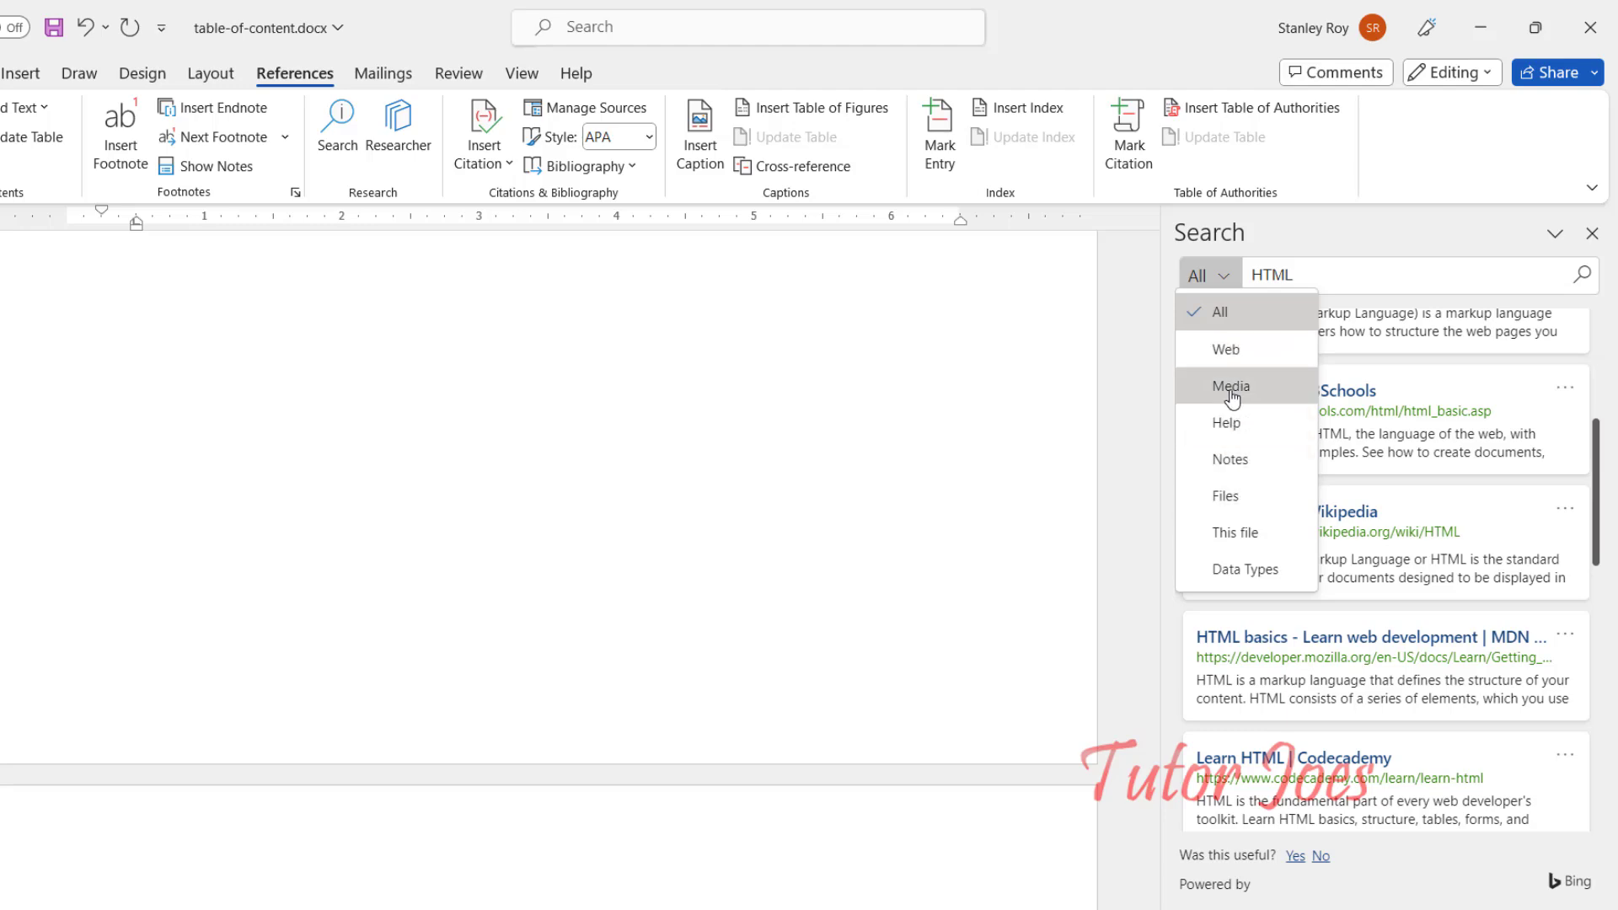
left_click(1228, 348)
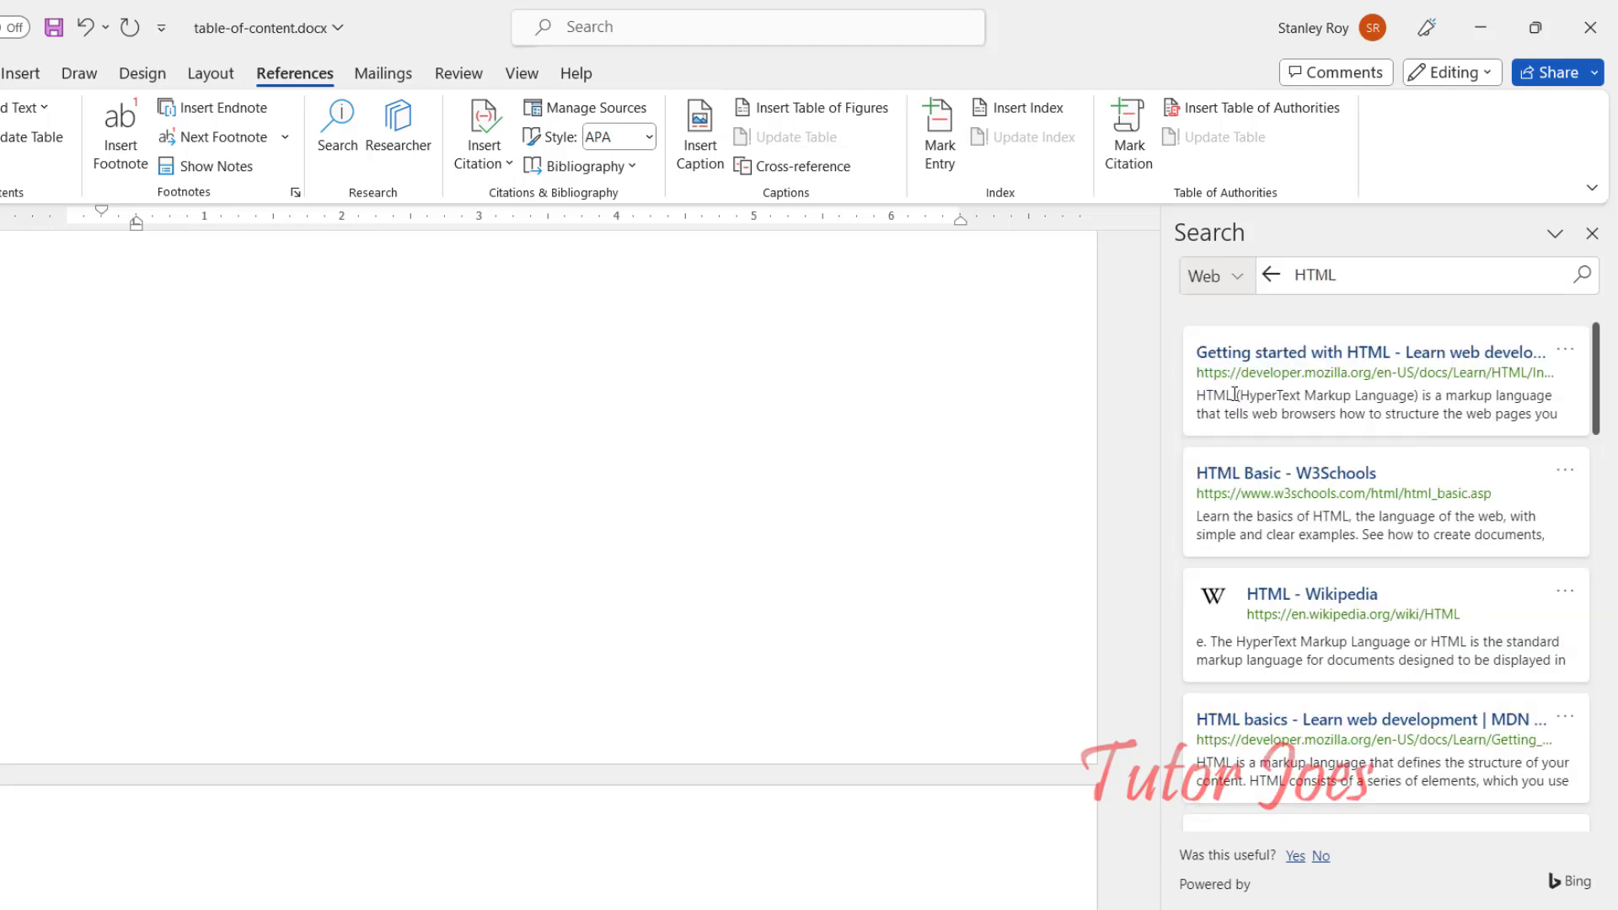
scroll(1241, 430, "down", 15)
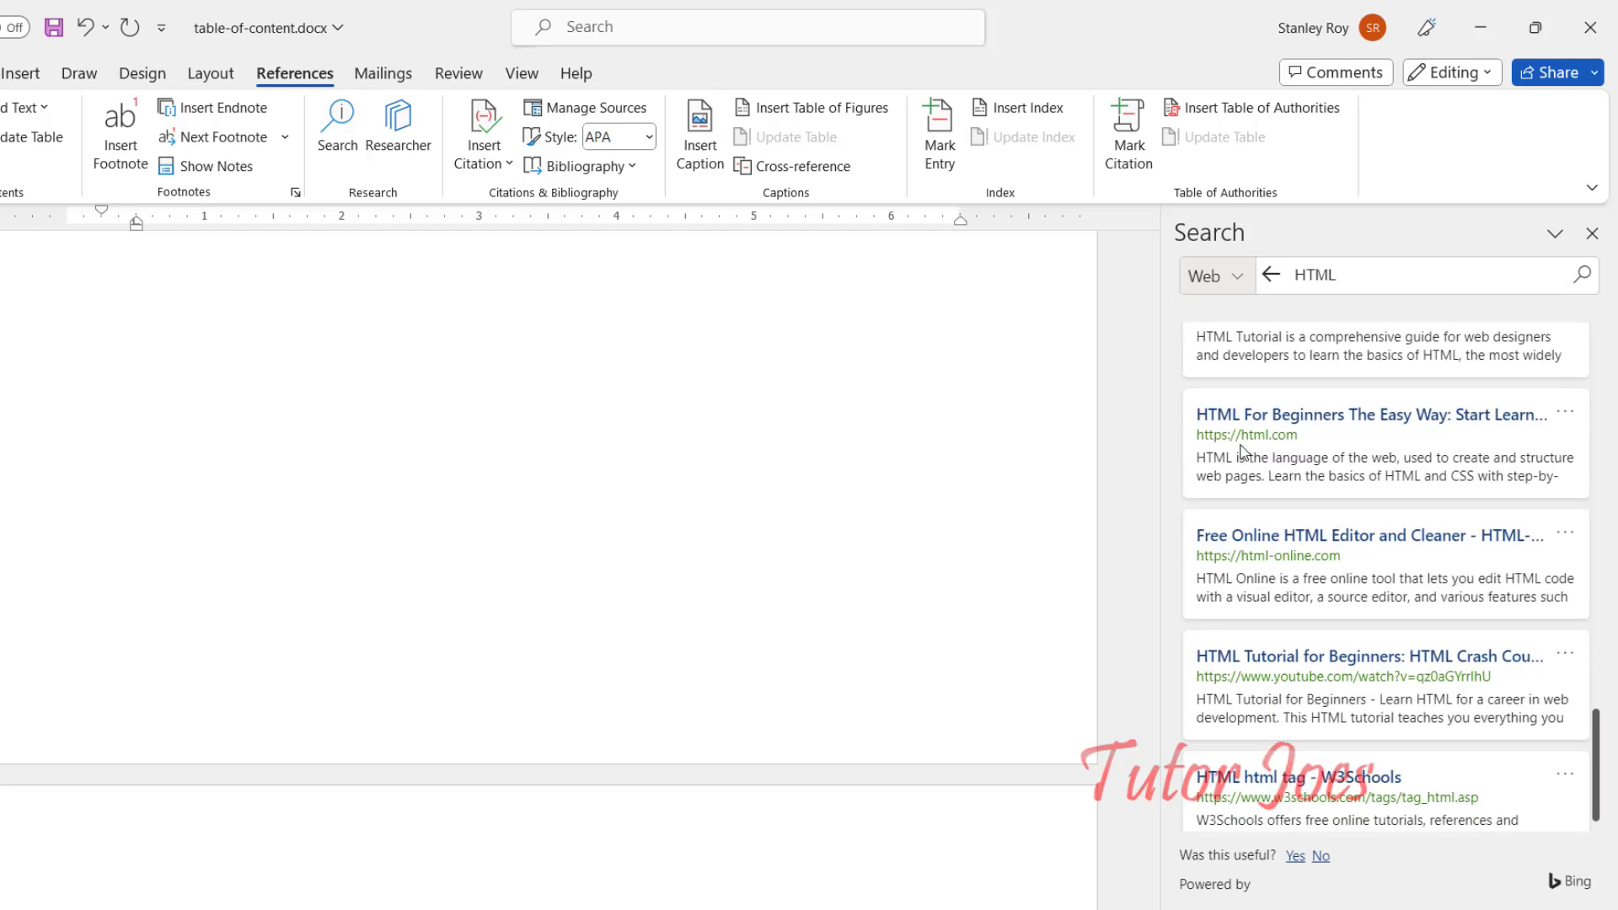
scroll(1244, 453, "up", 15)
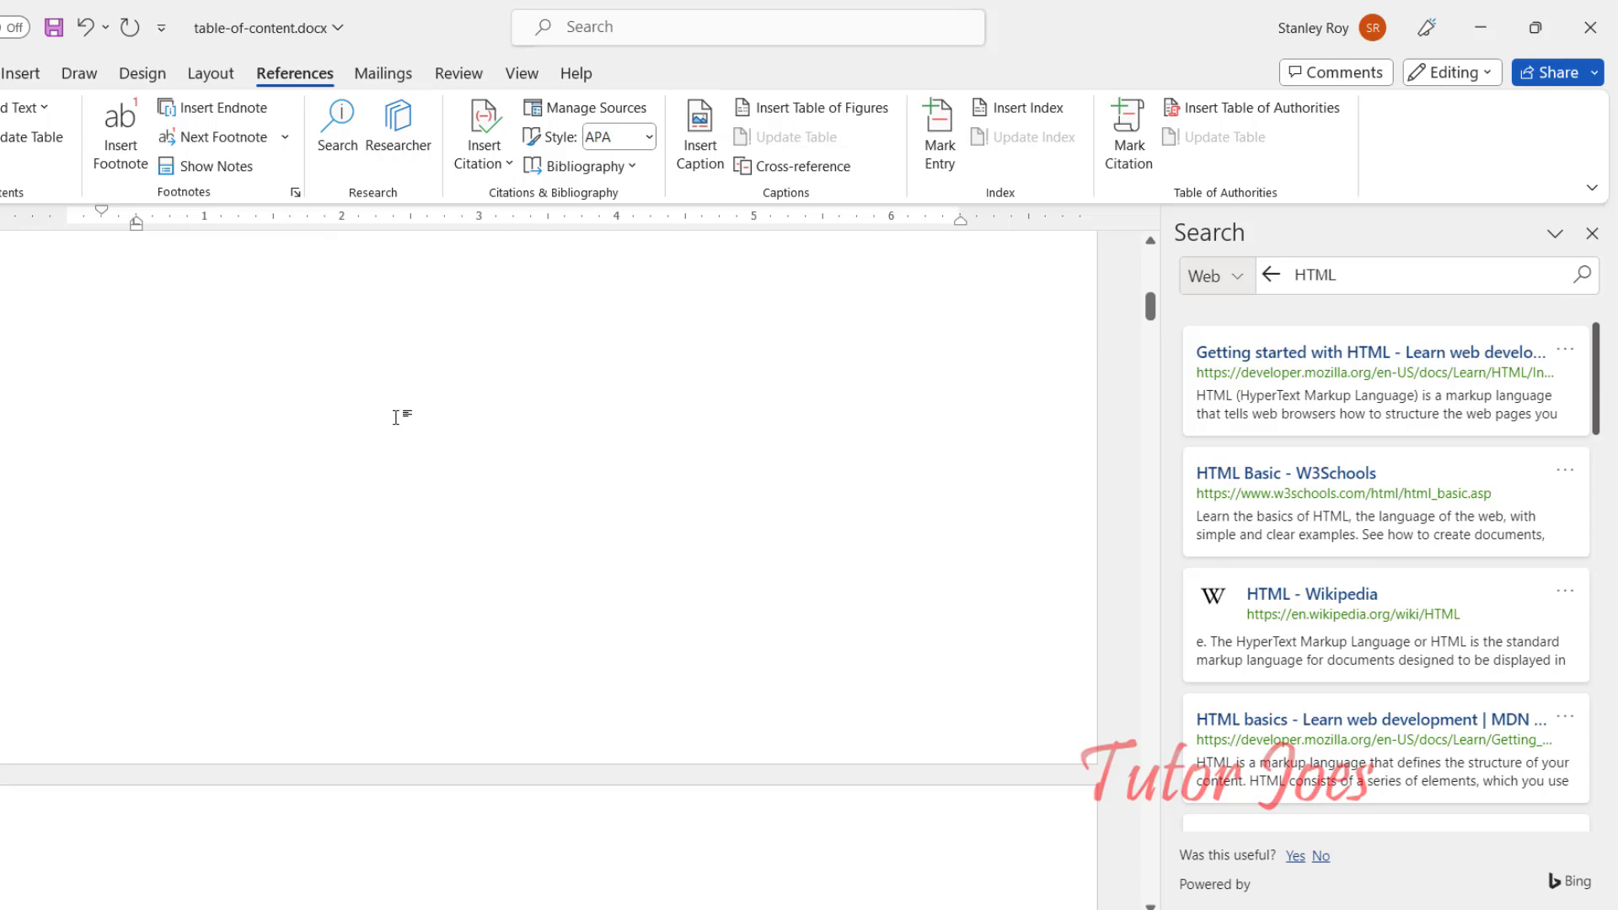
Start Researcher and search for sources on "GST"
scroll(422, 440, "up", 8)
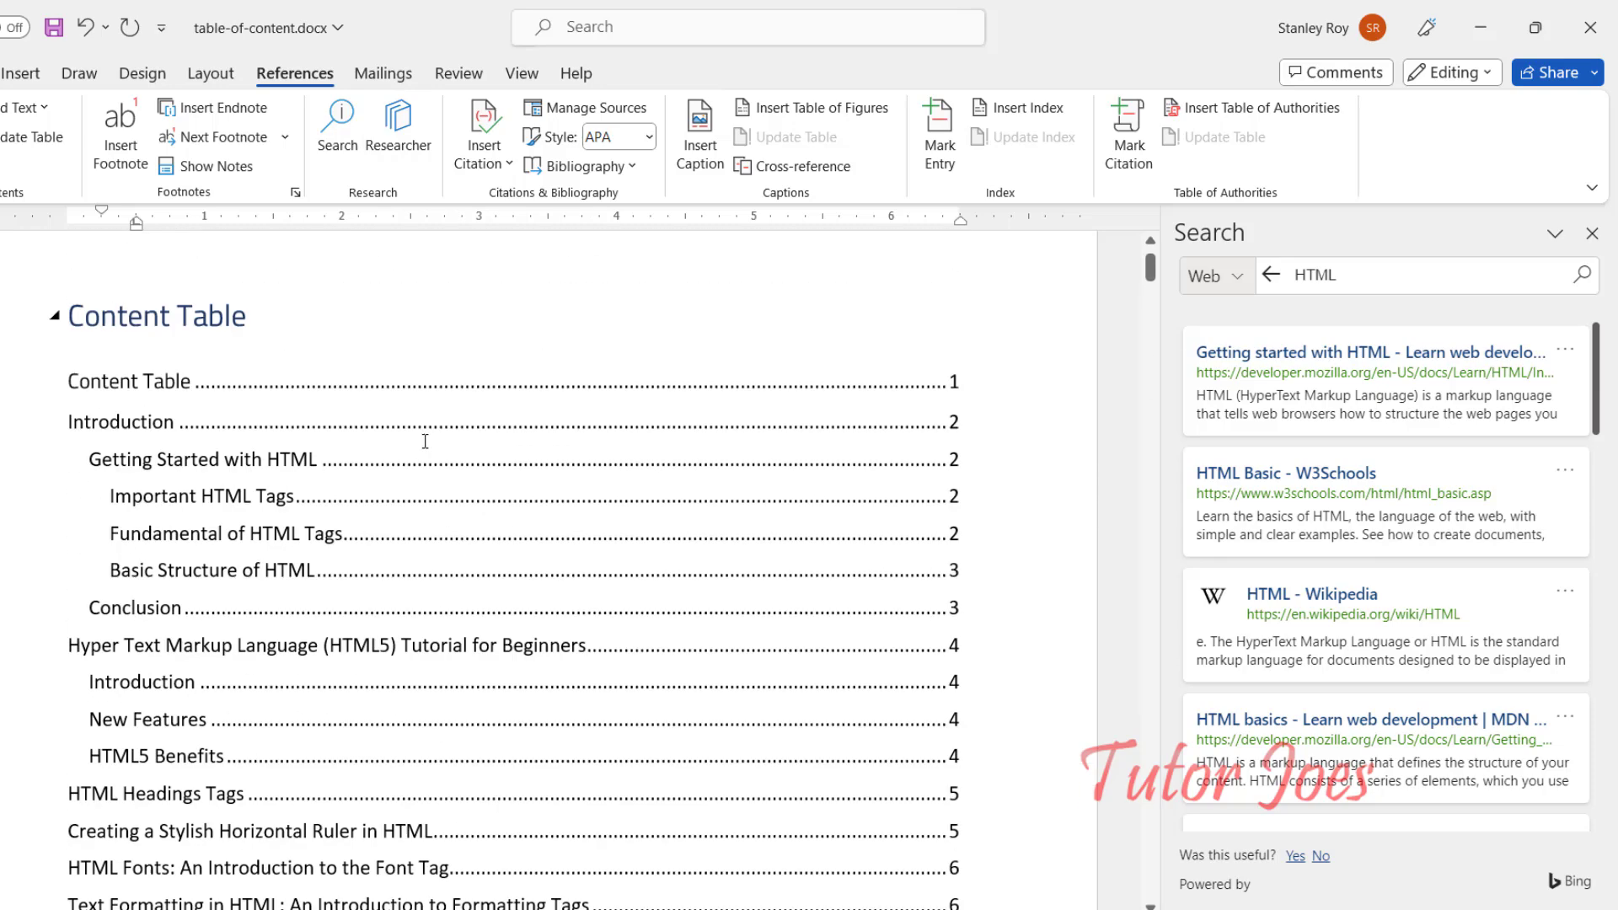
left_click(396, 135)
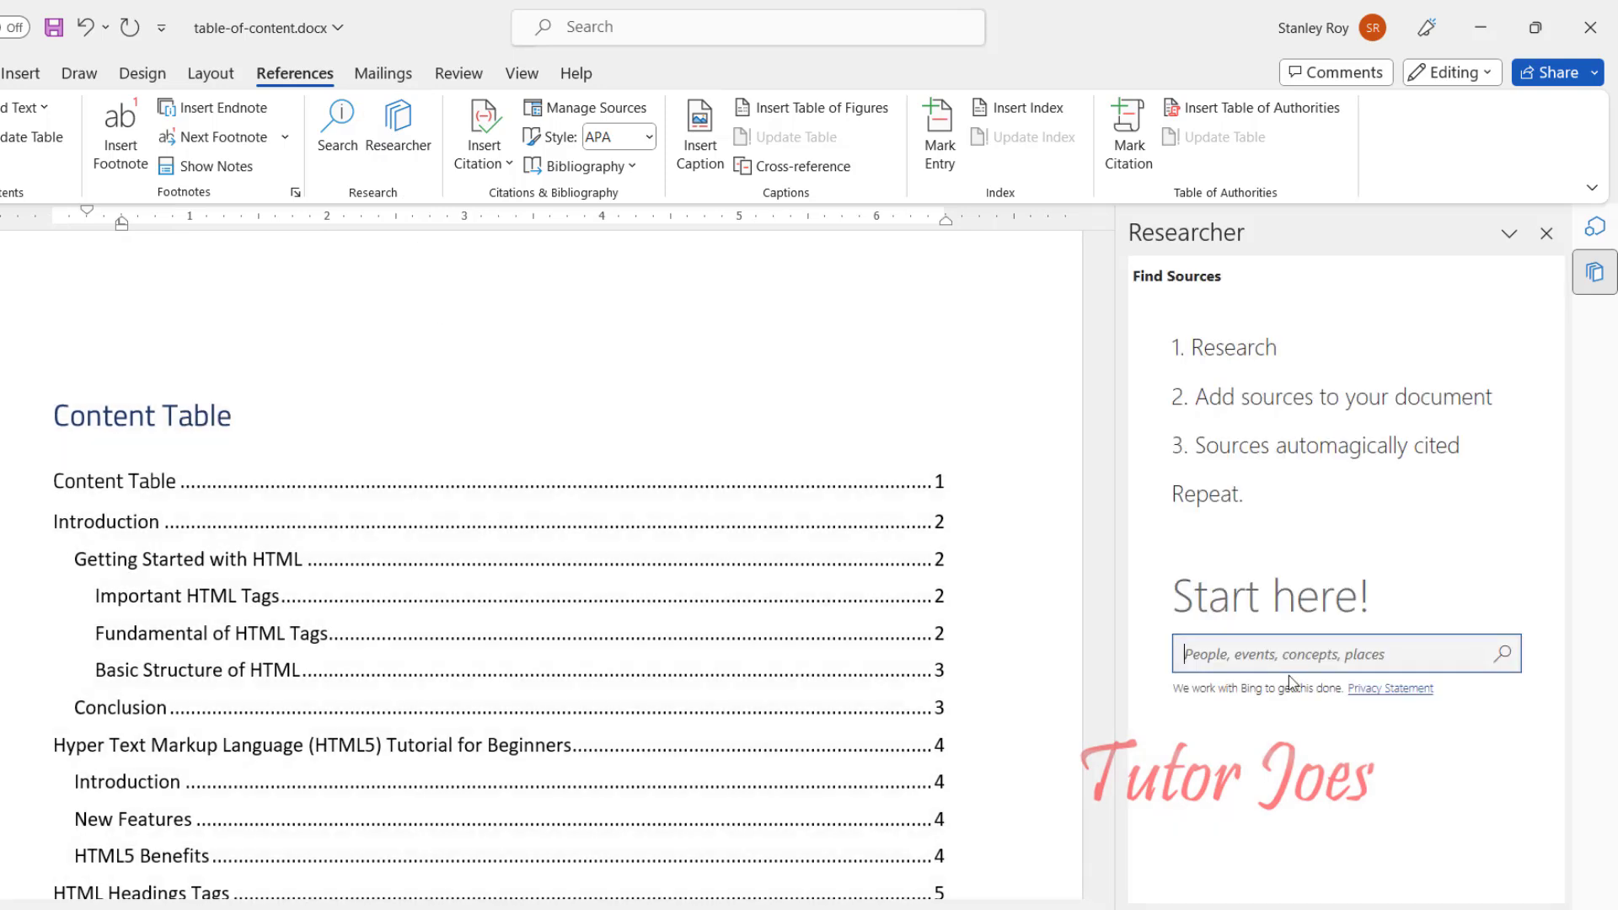
type("GST")
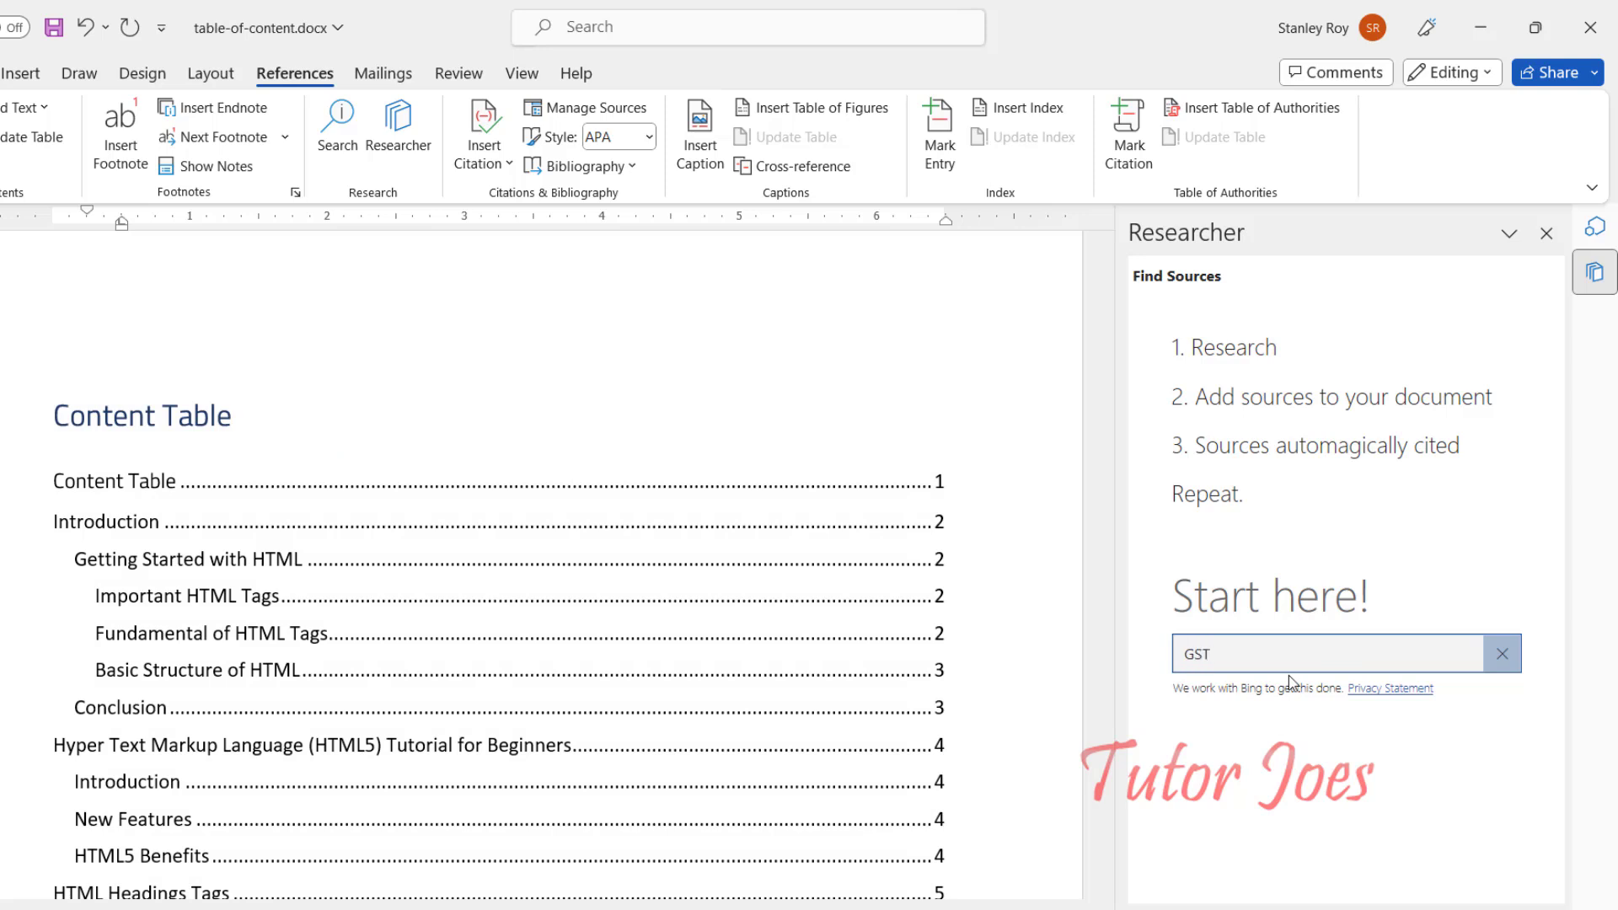
key("Return")
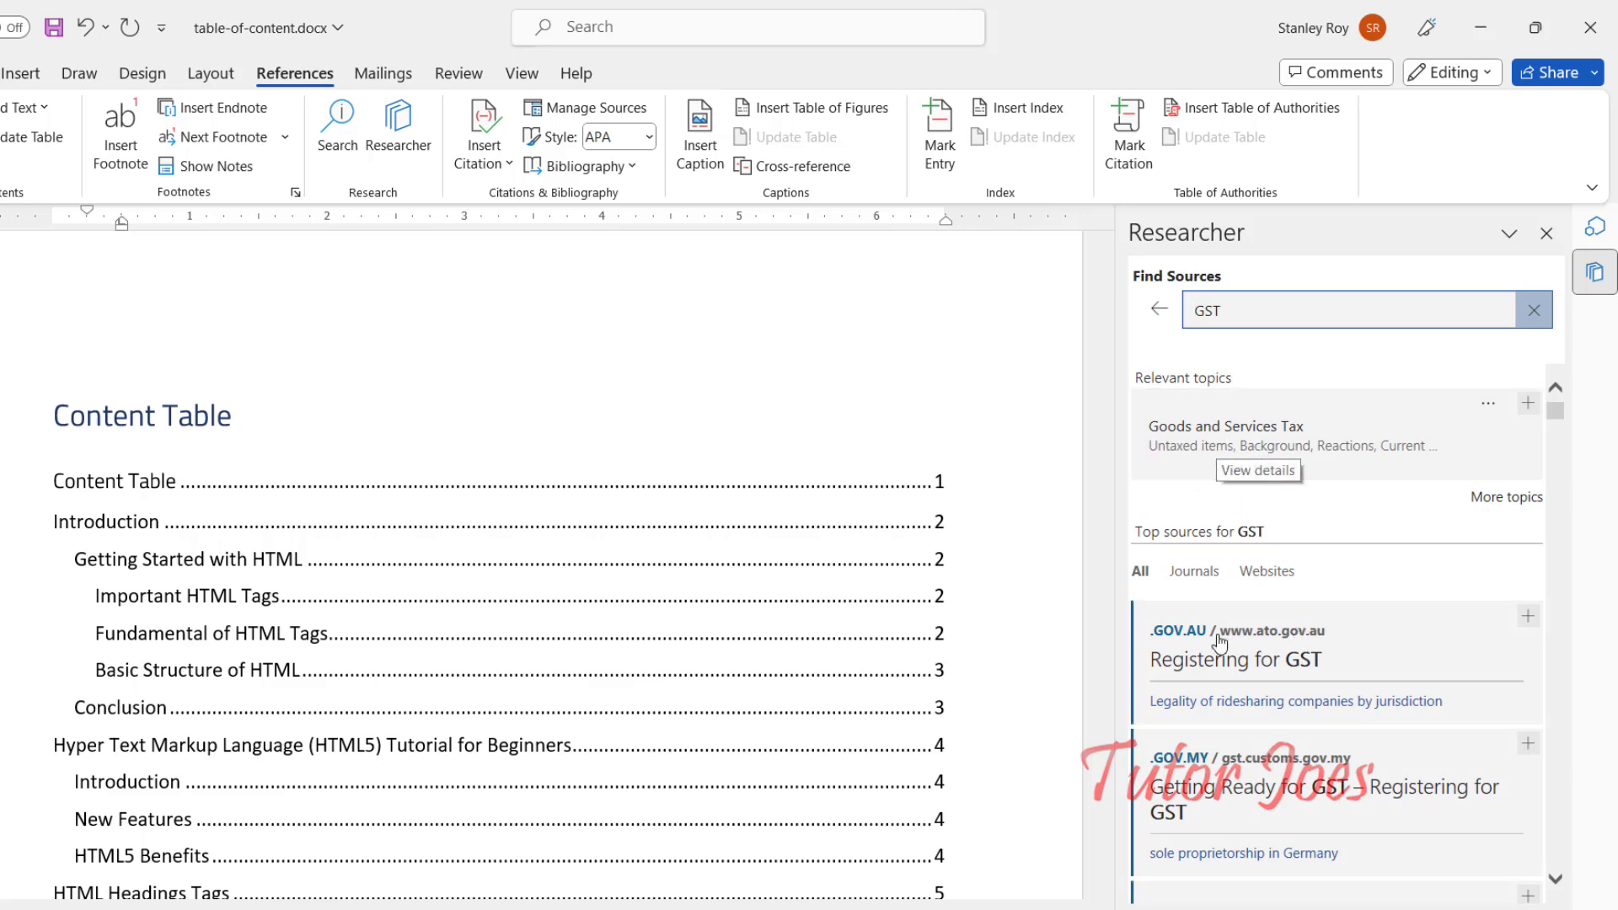
Filter the GST sources to Journals and view the details of the article "Preparation of GST Fusion Proteins"
scroll(1219, 634, "down", 3)
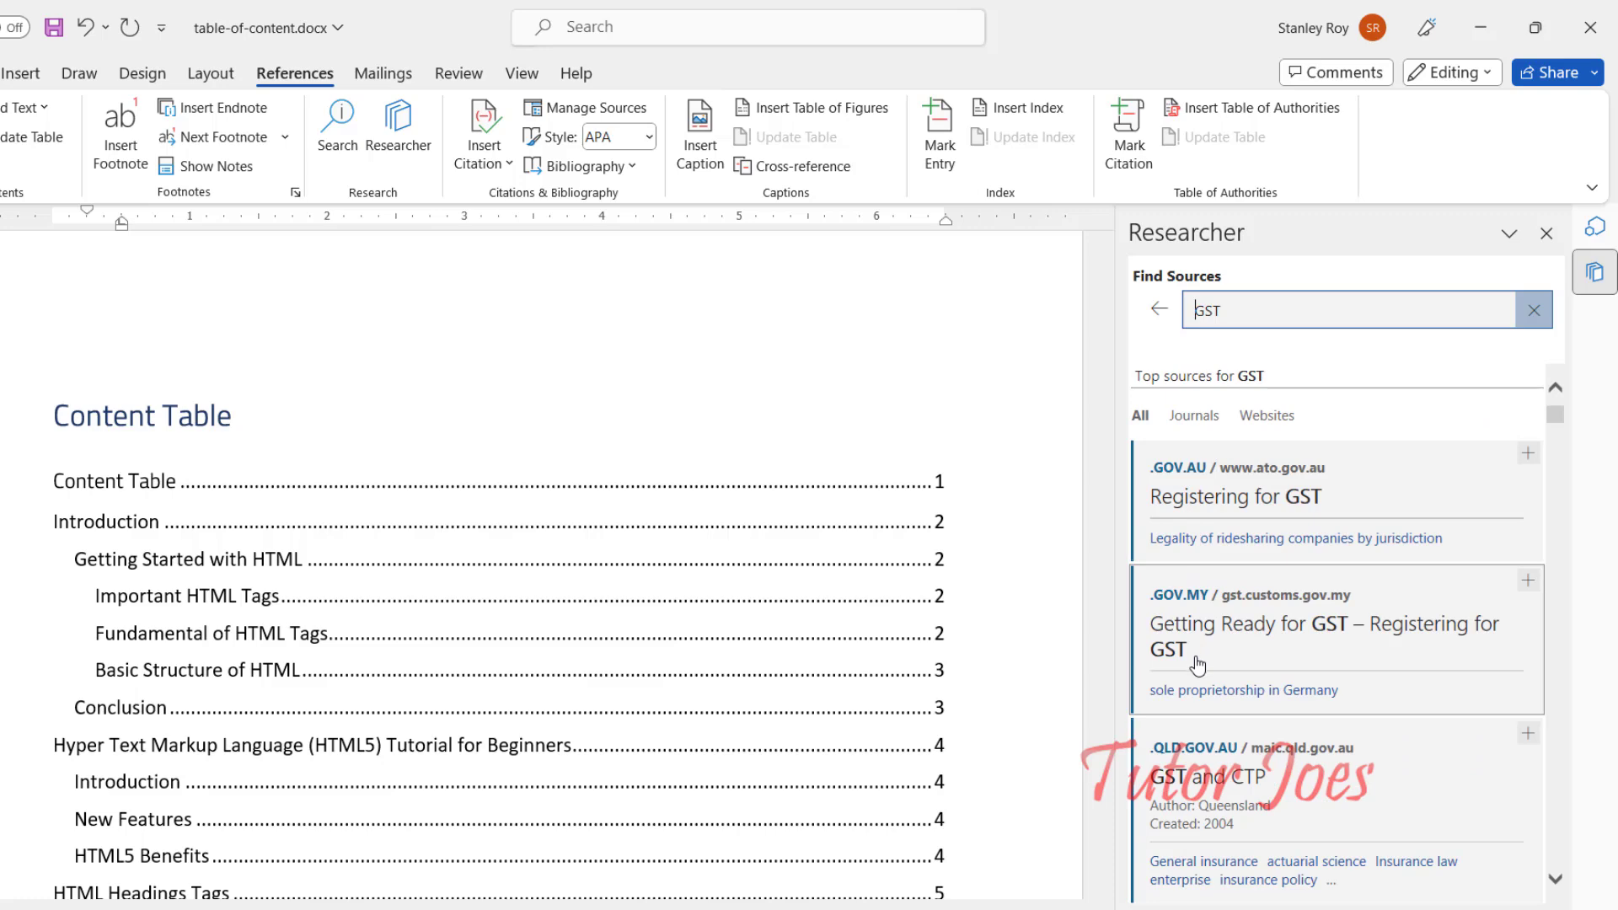
scroll(1196, 666, "down", 5)
left_click(1195, 416)
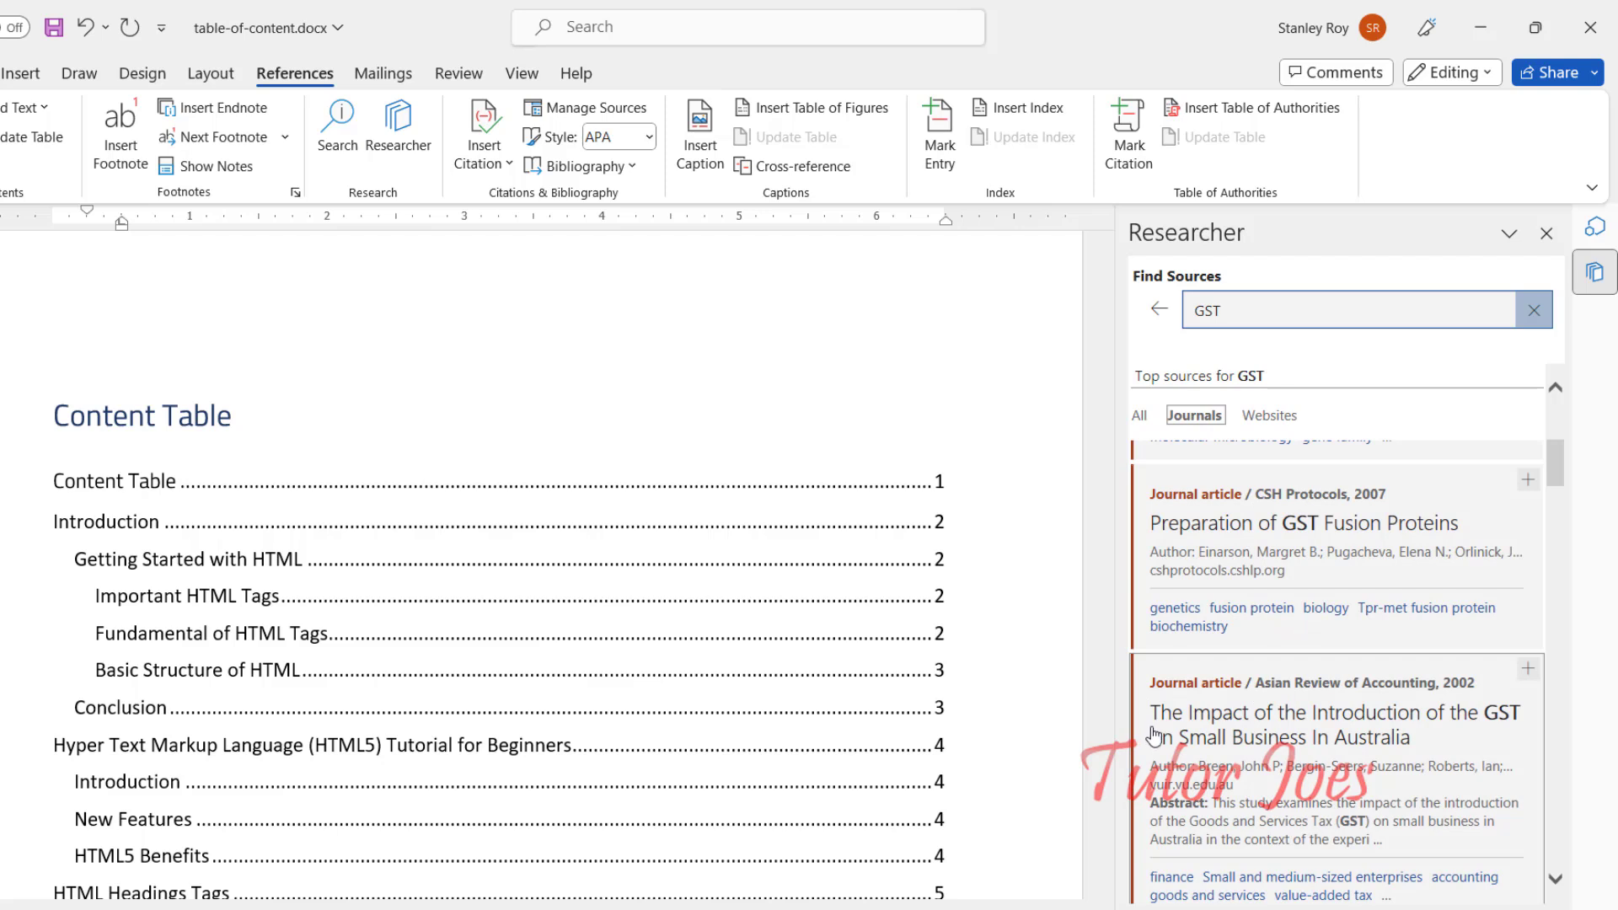
left_click(1246, 522)
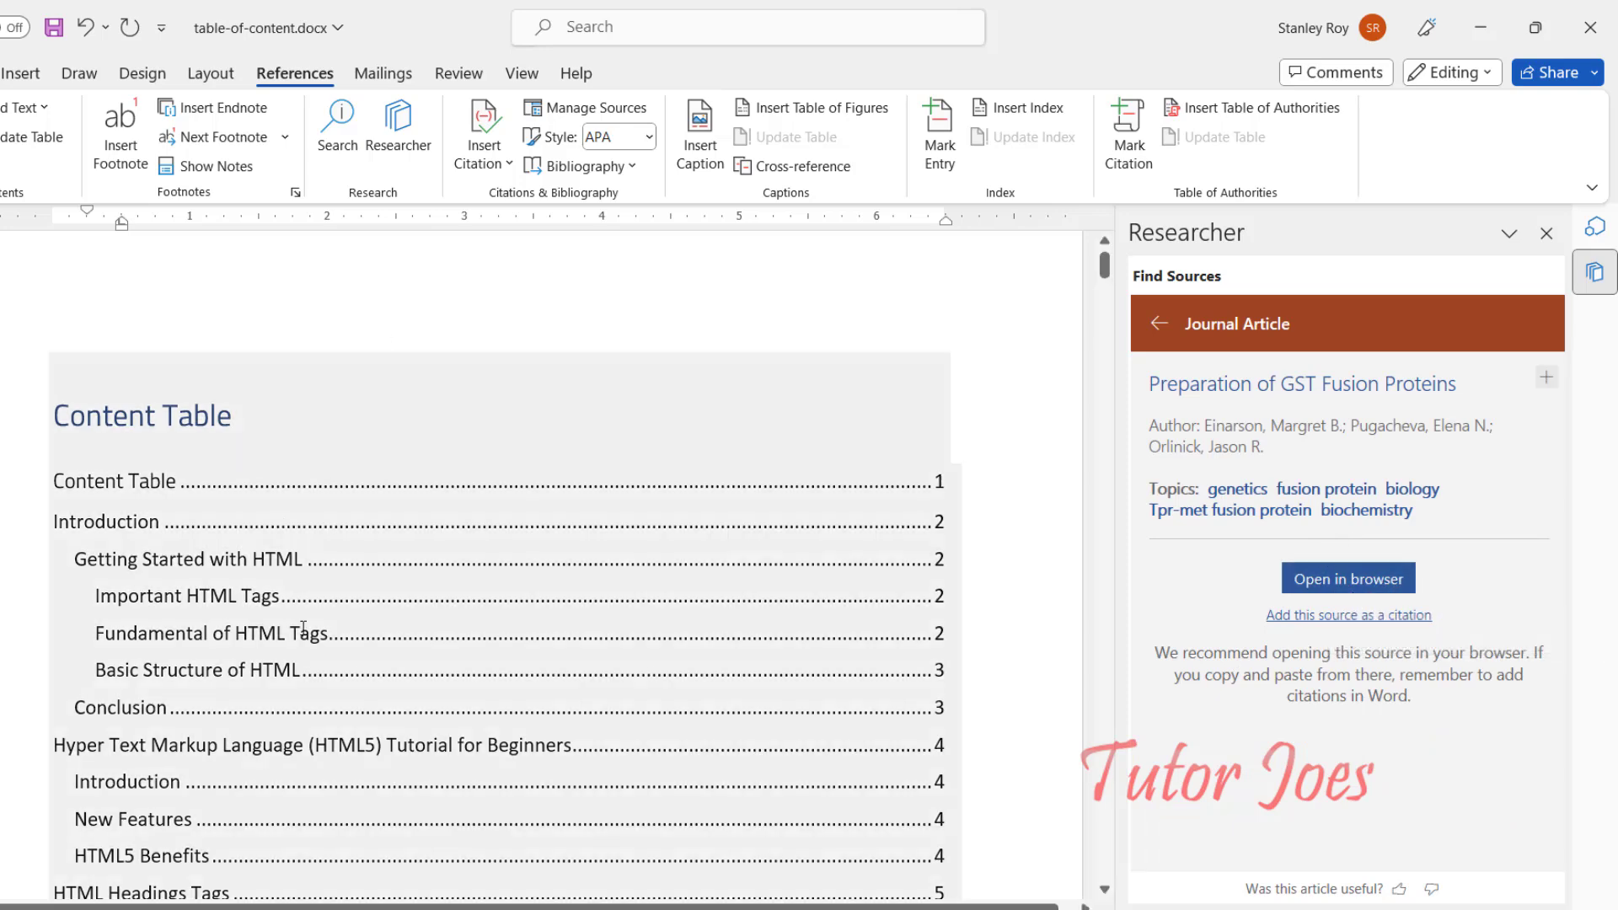
Add an empty paragraph after the Introduction's opening paragraph, above the HTML5 logo
scroll(303, 679, "down", 10)
scroll(300, 680, "down", 3)
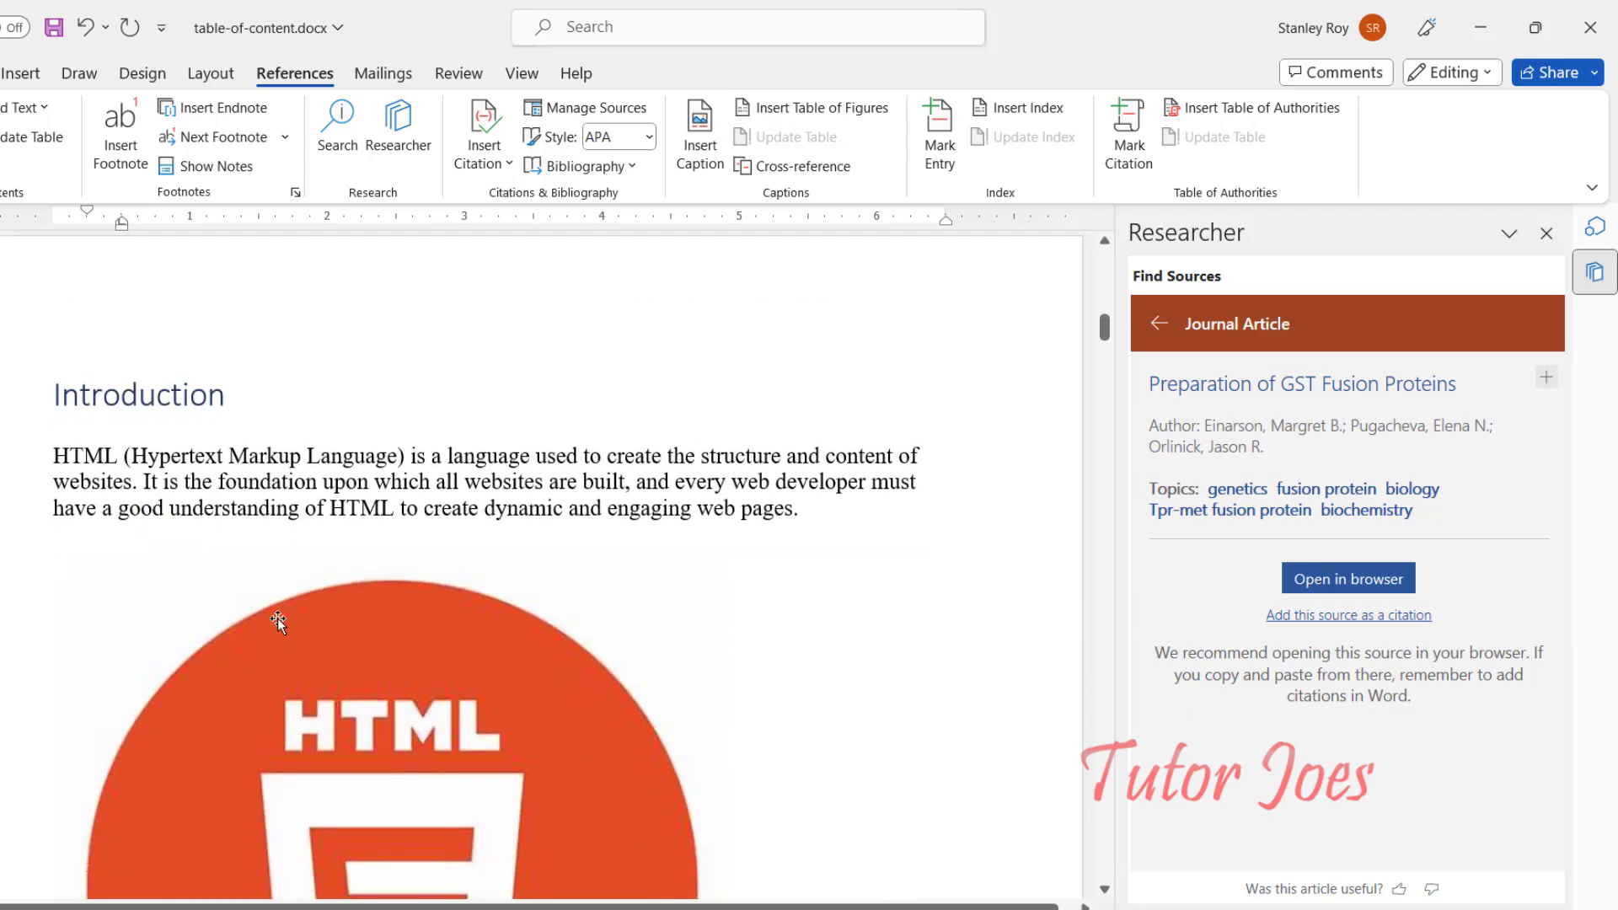
left_click(808, 510)
key("Return")
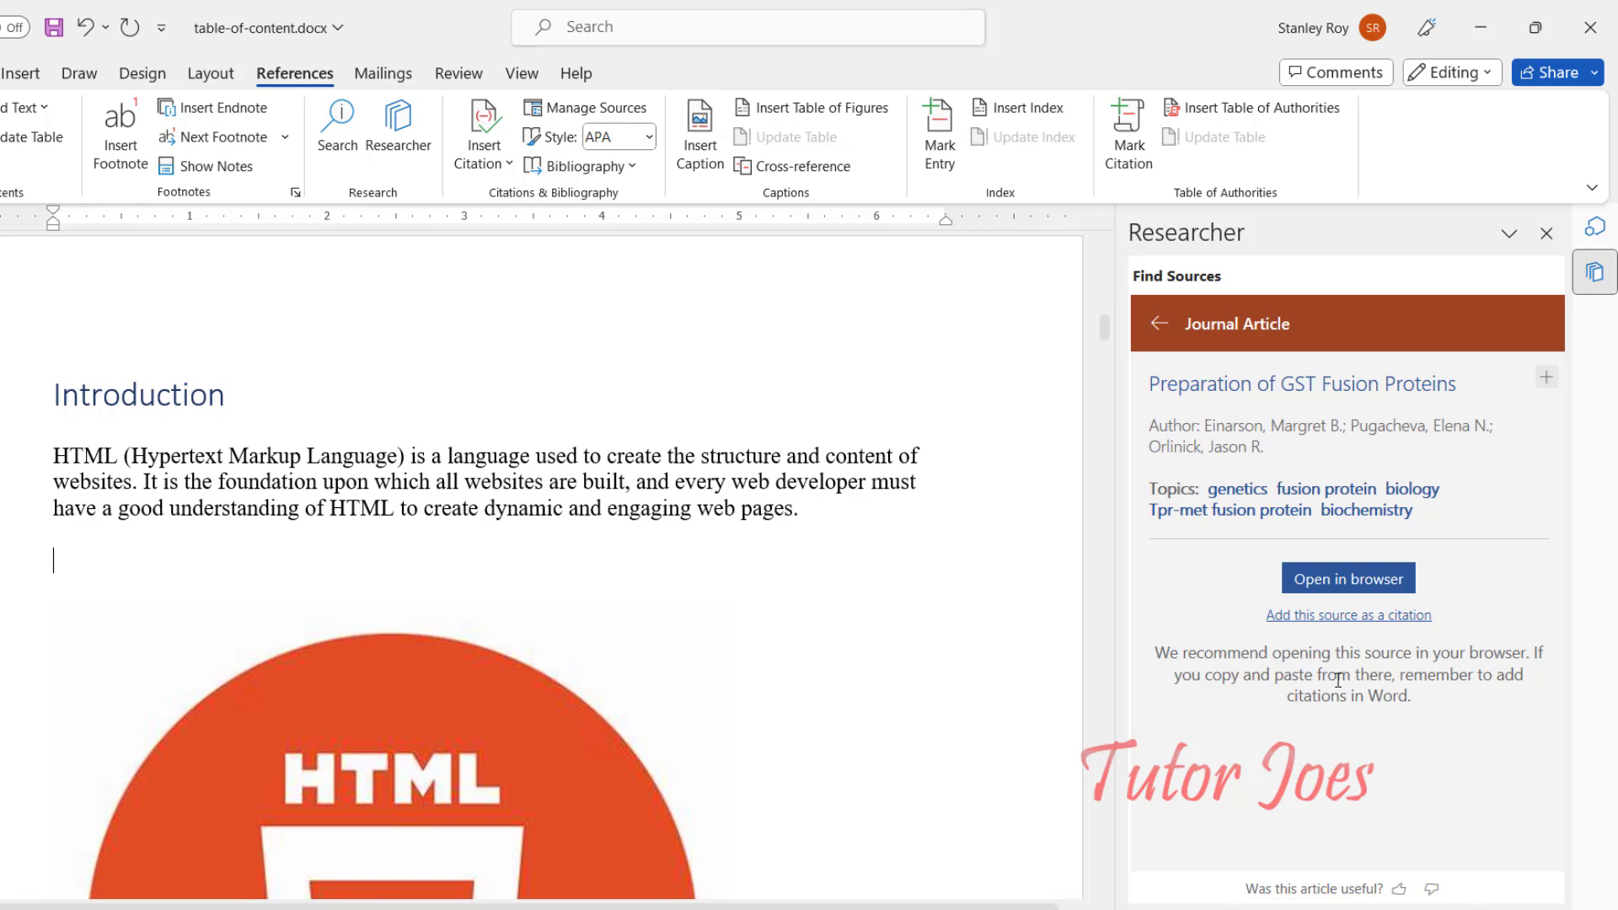
Add the article "Preparation of GST Fusion Proteins" as a citation in the empty paragraph, create a bibliography from it, and view the entry
left_click(1367, 618)
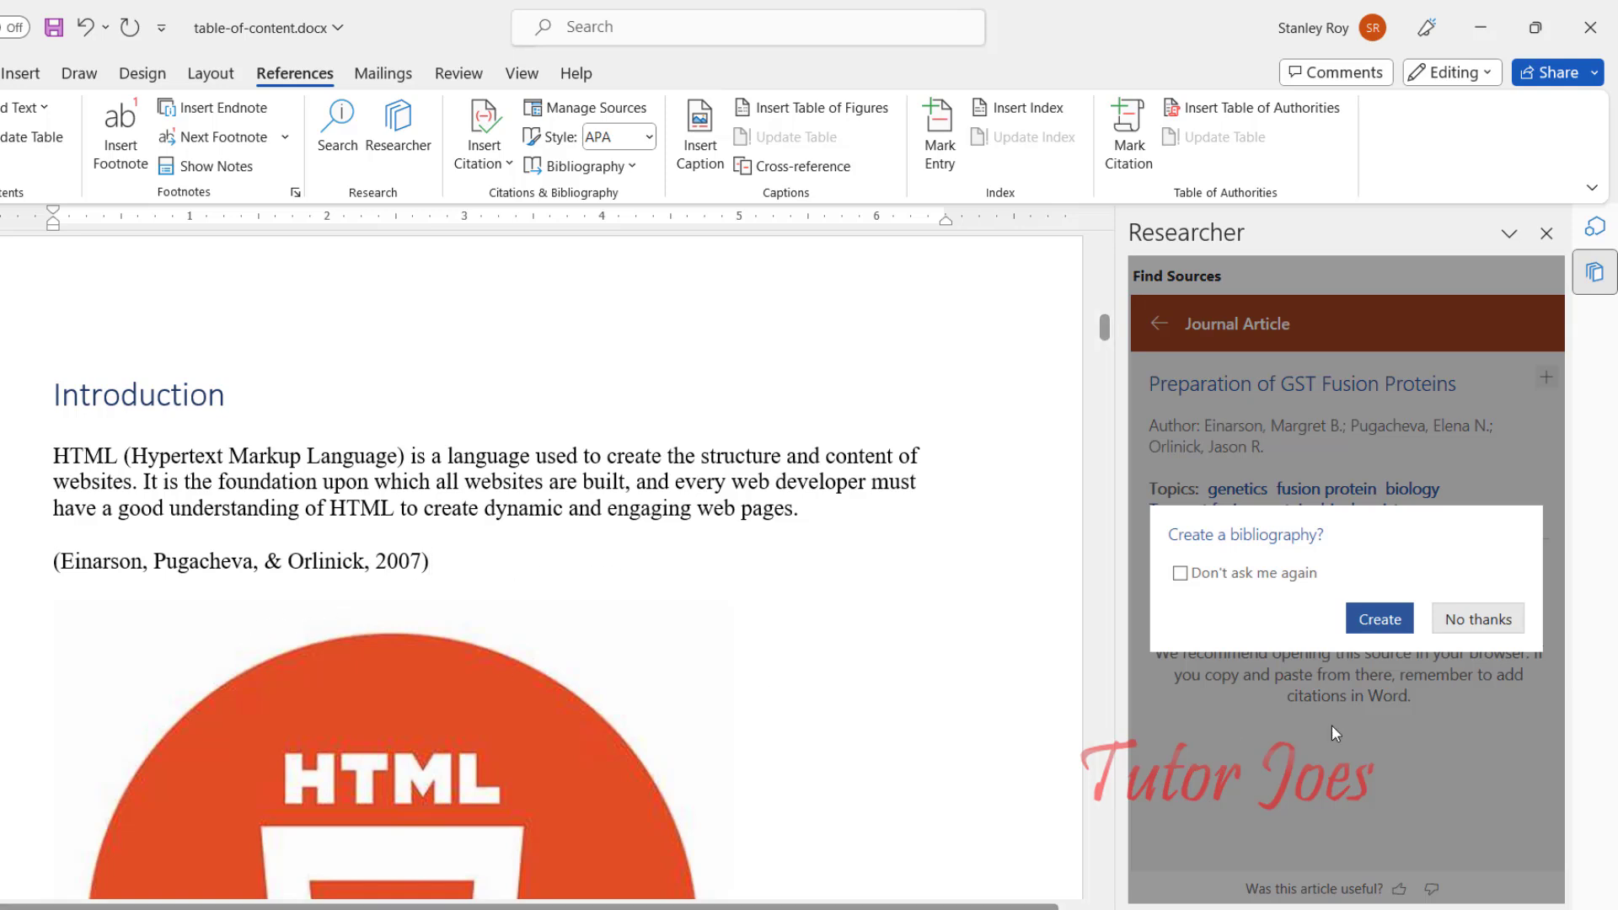
left_click(1380, 624)
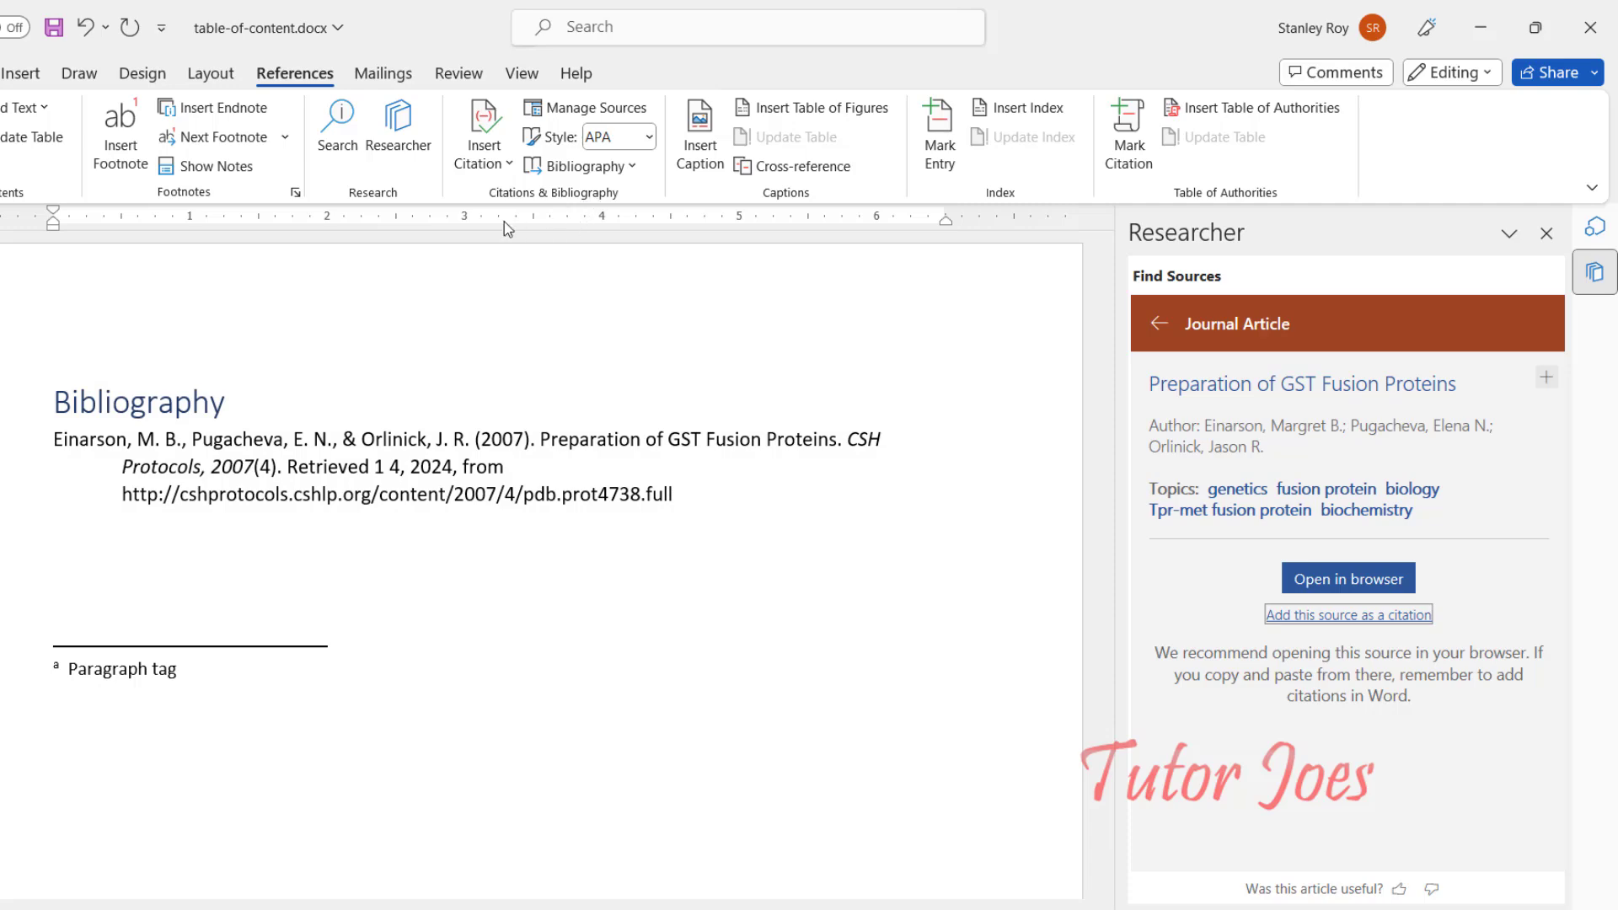
scroll(558, 679, "up", 7)
scroll(559, 679, "up", 10)
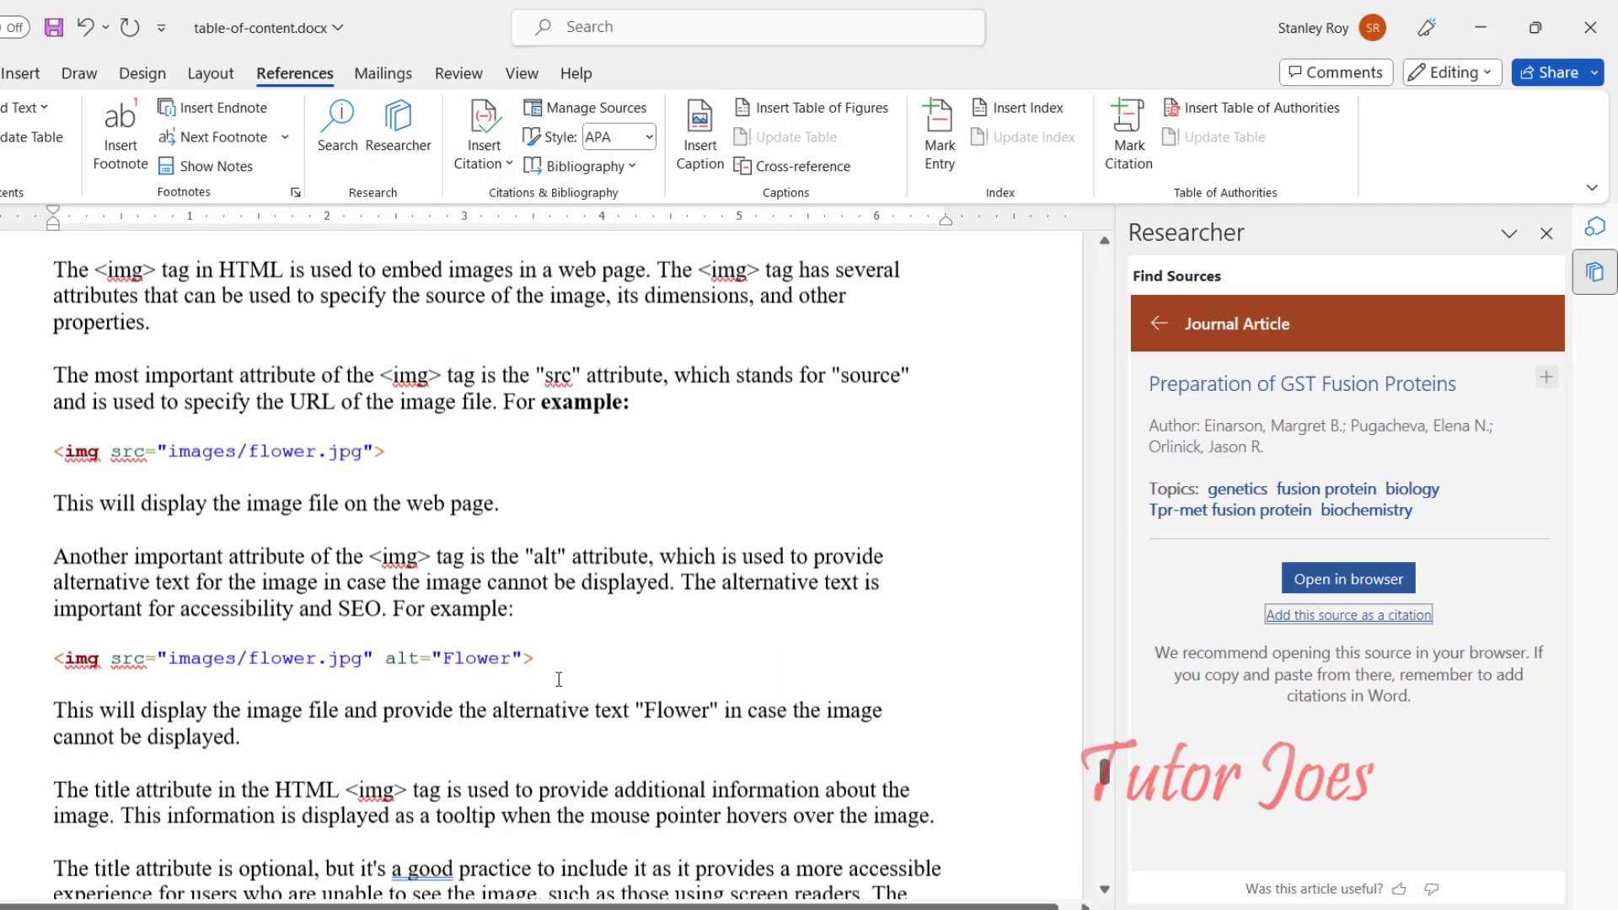
scroll(559, 679, "up", 5)
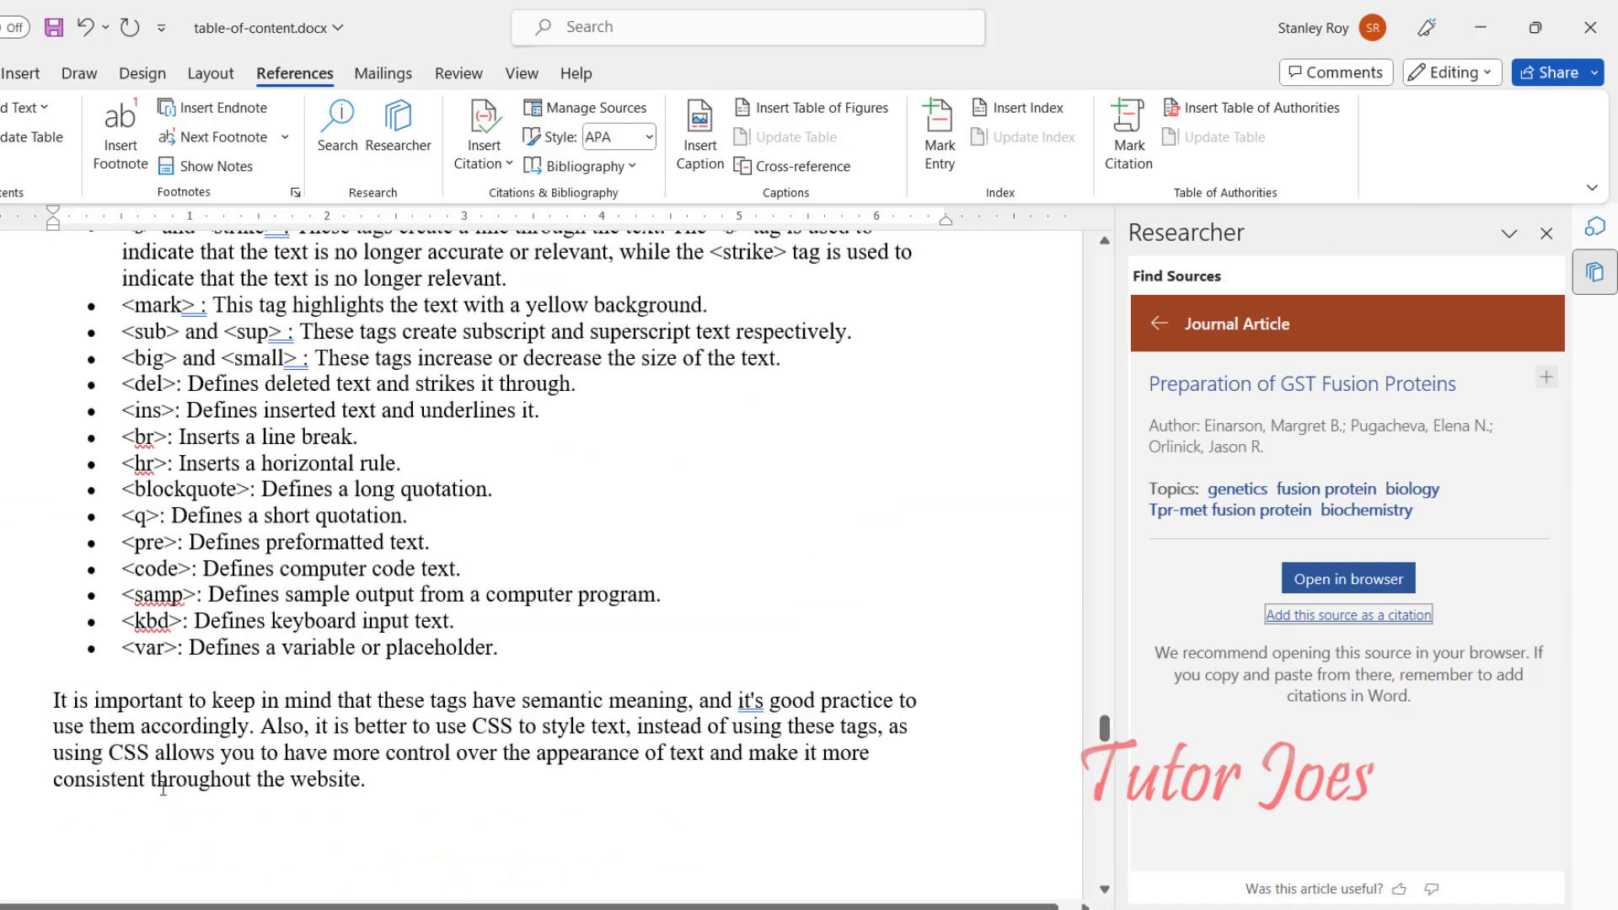
scroll(169, 748, "down", 12)
scroll(169, 748, "down", 15)
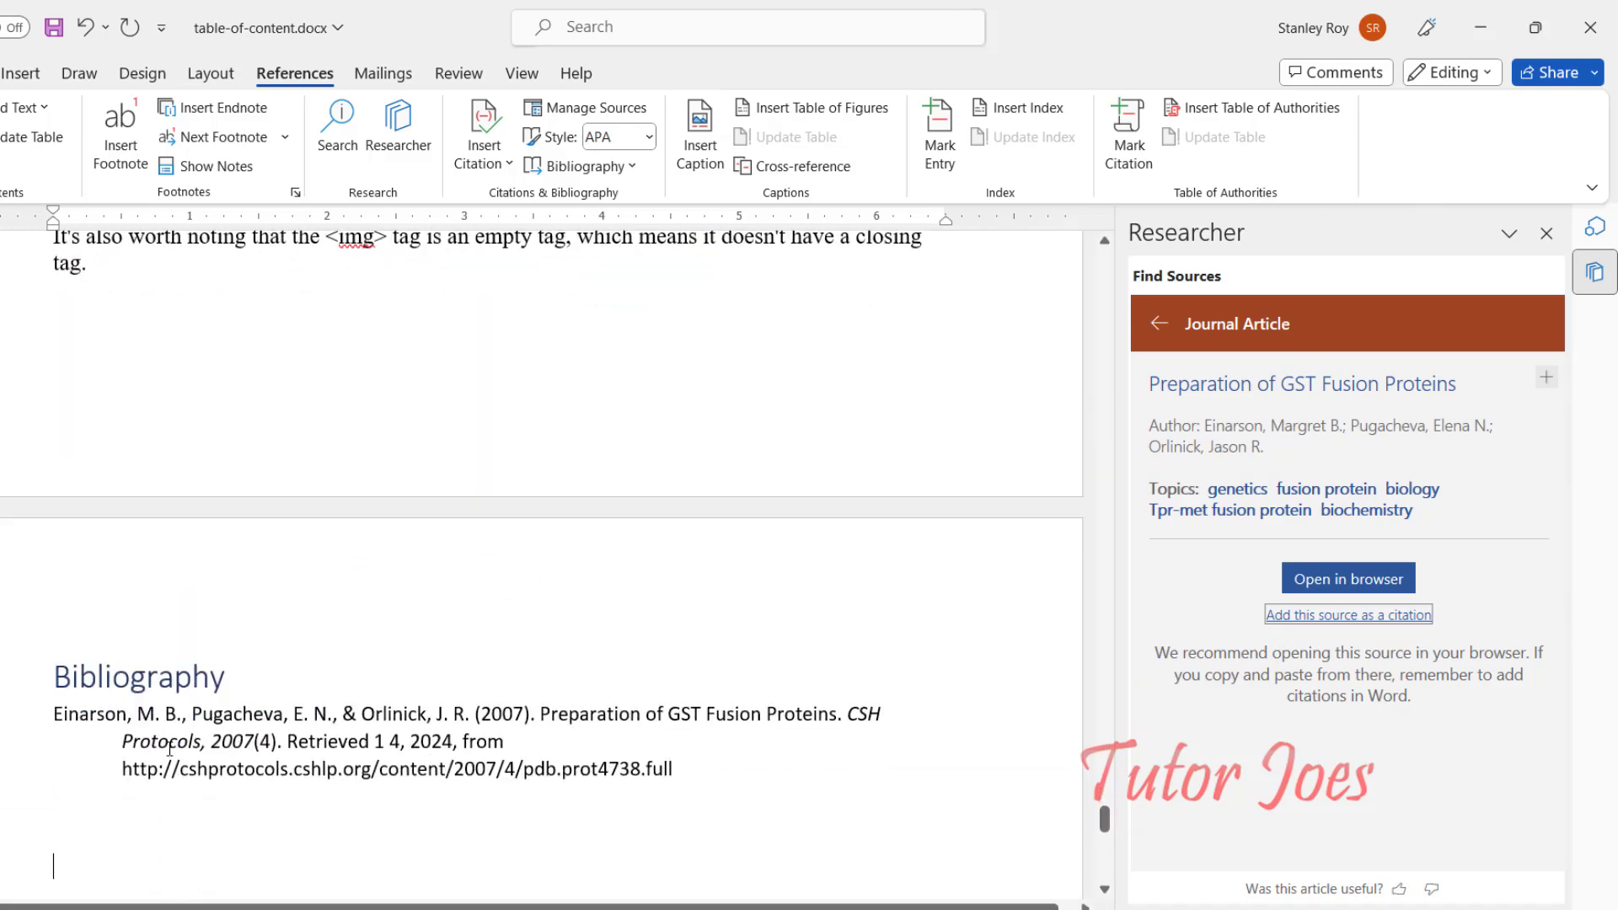
scroll(204, 699, "up", 2)
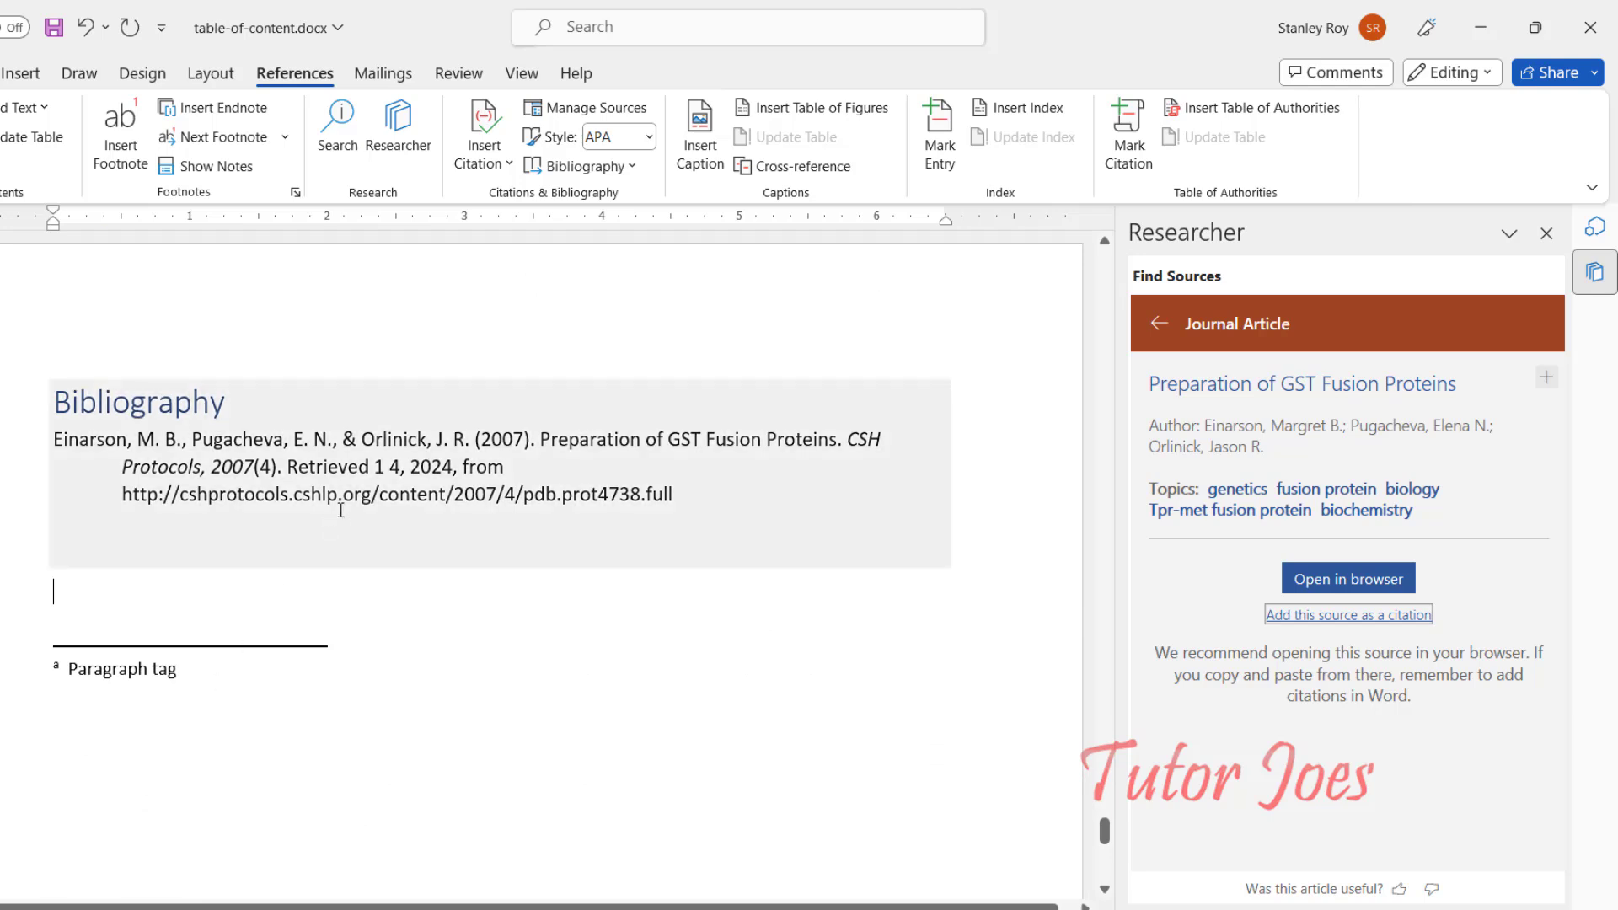
Undo the bibliography and the citation above the HTML5 logo, and close Researcher
key("ctrl+z")
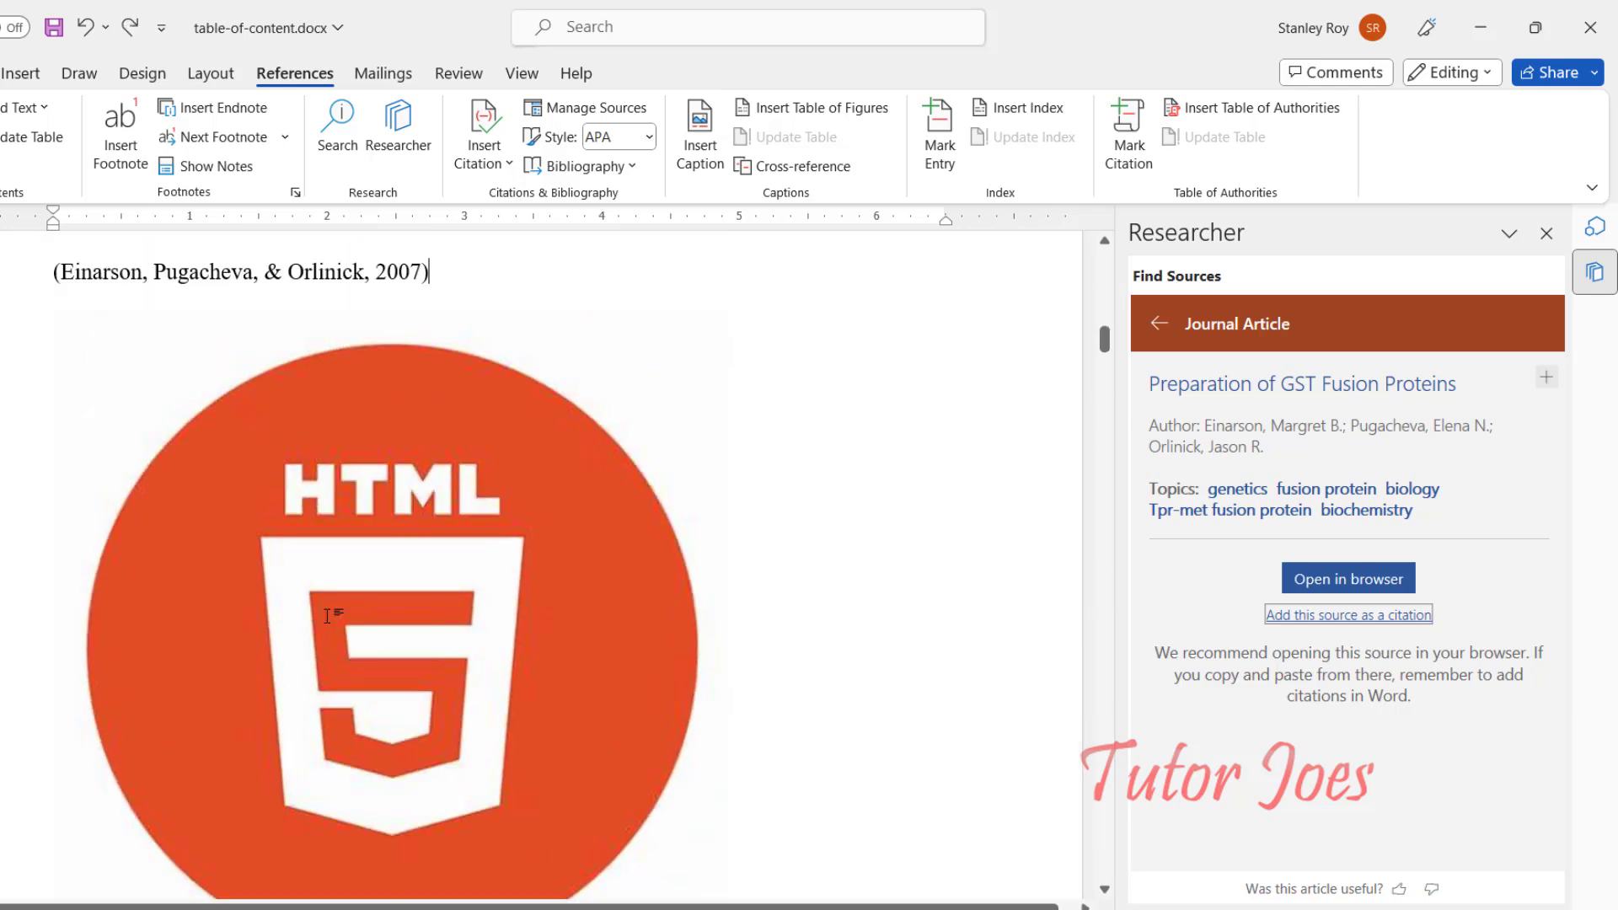
key("ctrl+z")
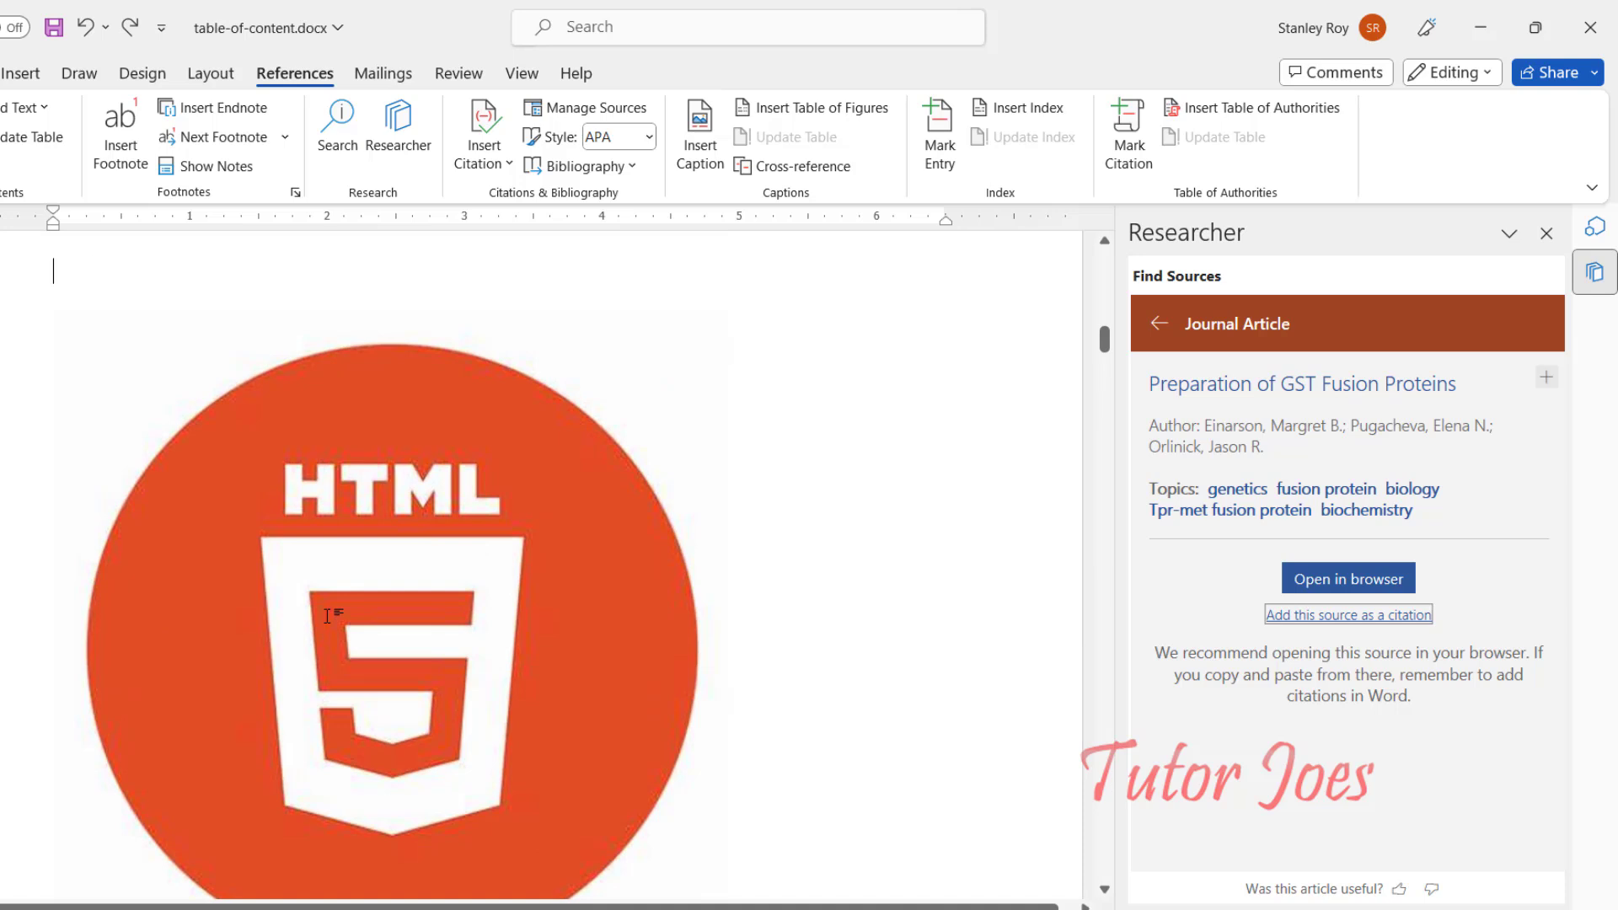
left_click(1547, 235)
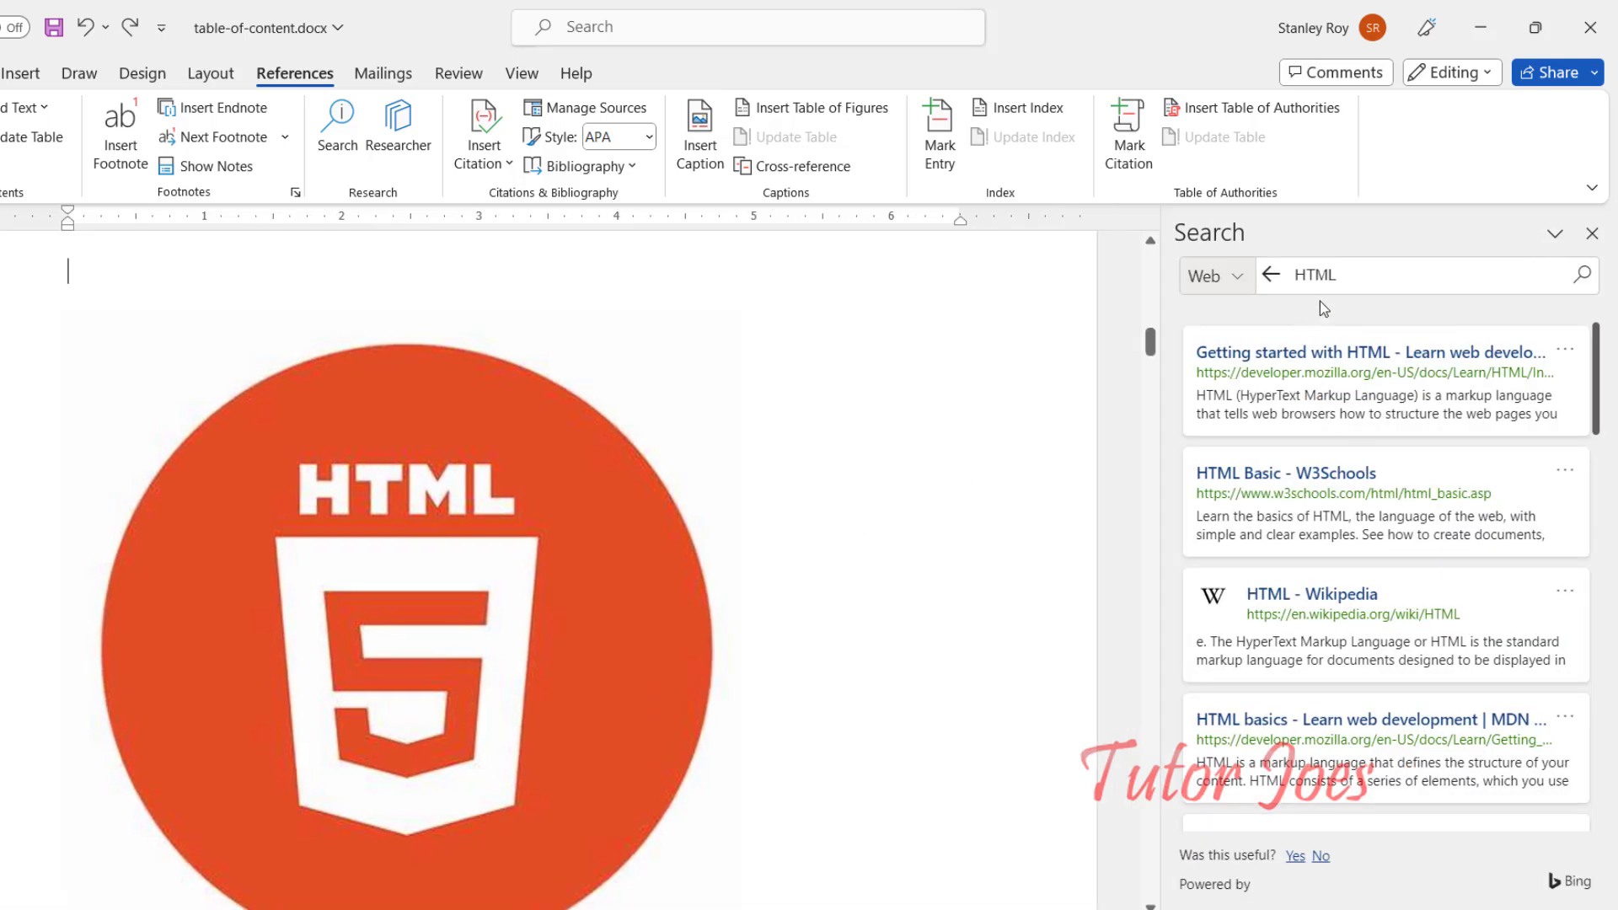
Reopen Researcher and search for sources on "HTML"
left_click(400, 135)
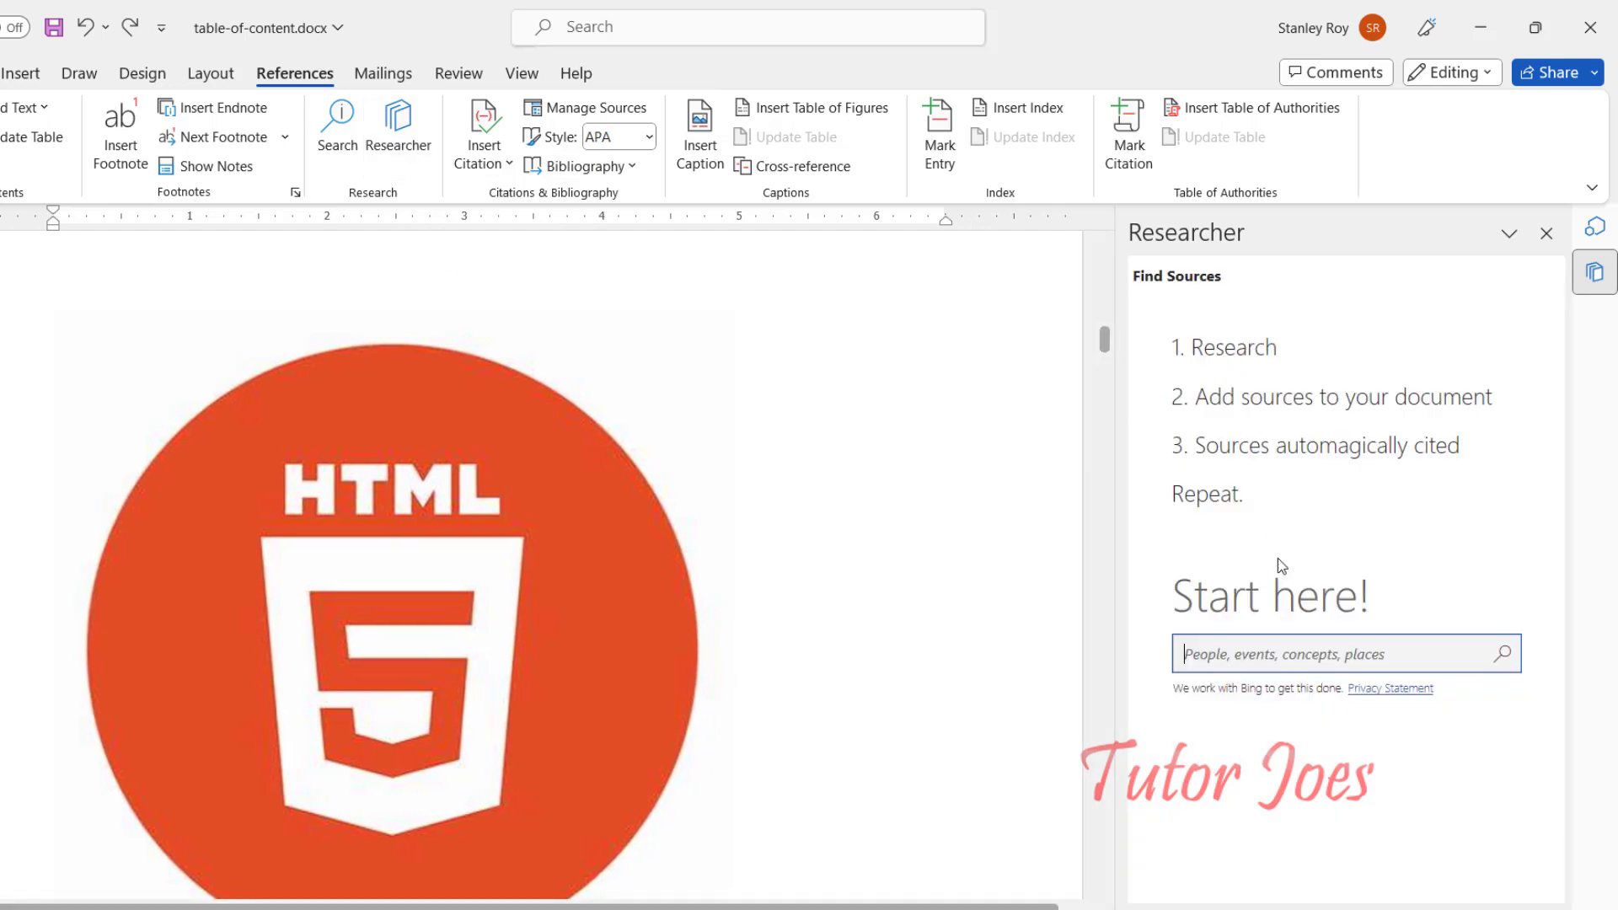
left_click(1268, 650)
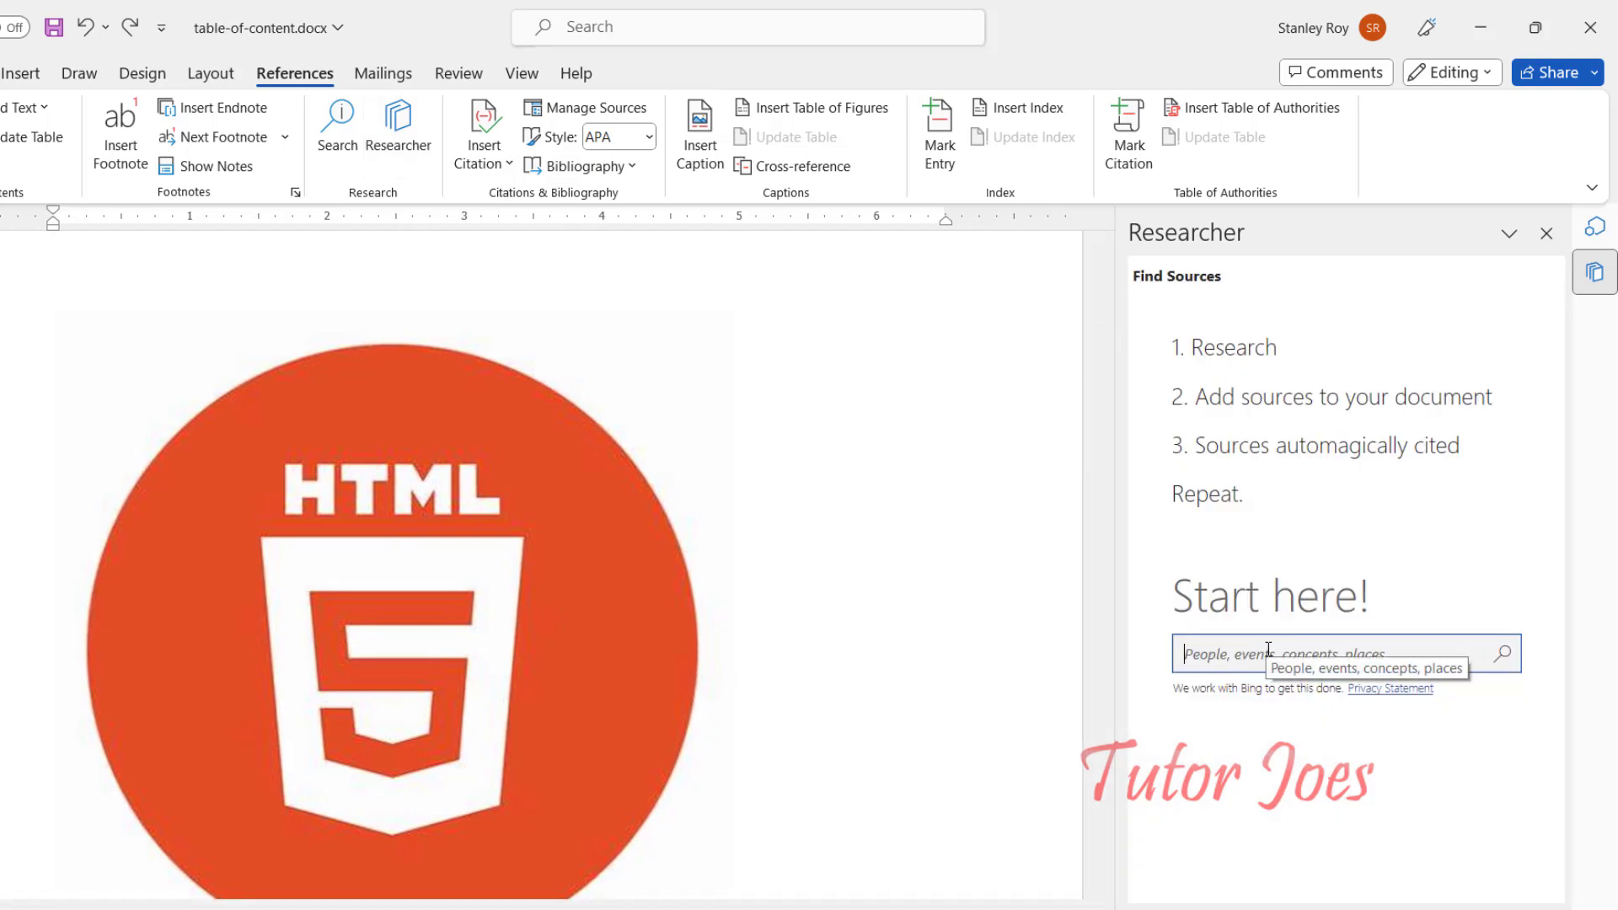
type("HTML")
key("Return")
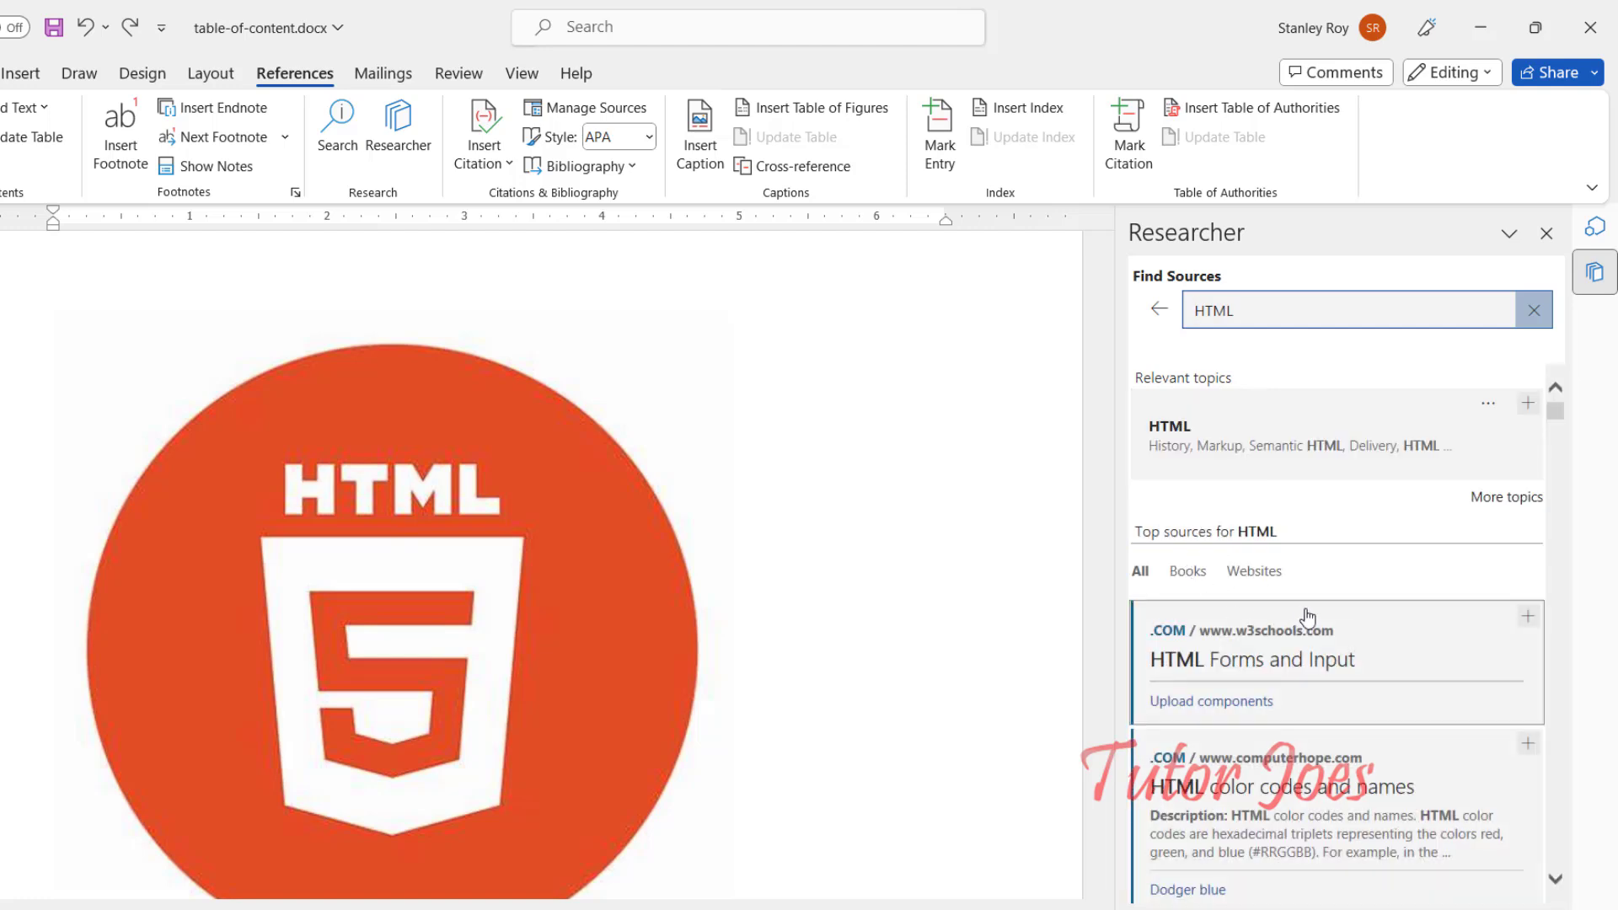
Filter the HTML sources to Books and open the Hypertext Markup Language topic of the 1998 book on HTML 4
left_click(1200, 573)
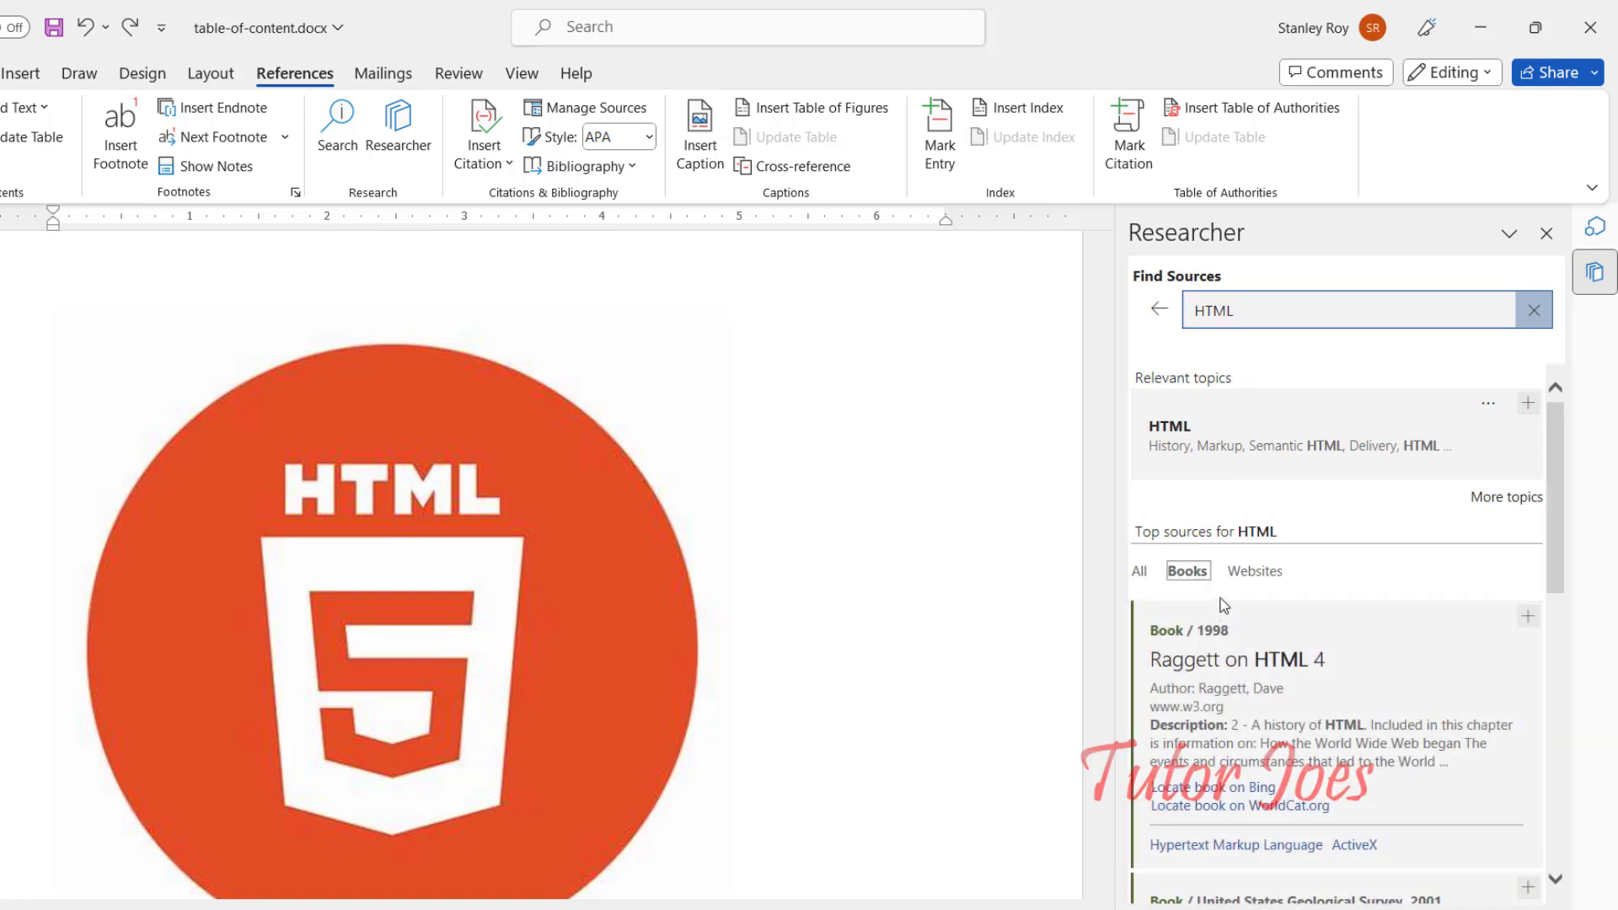
scroll(1224, 605, "down", 1)
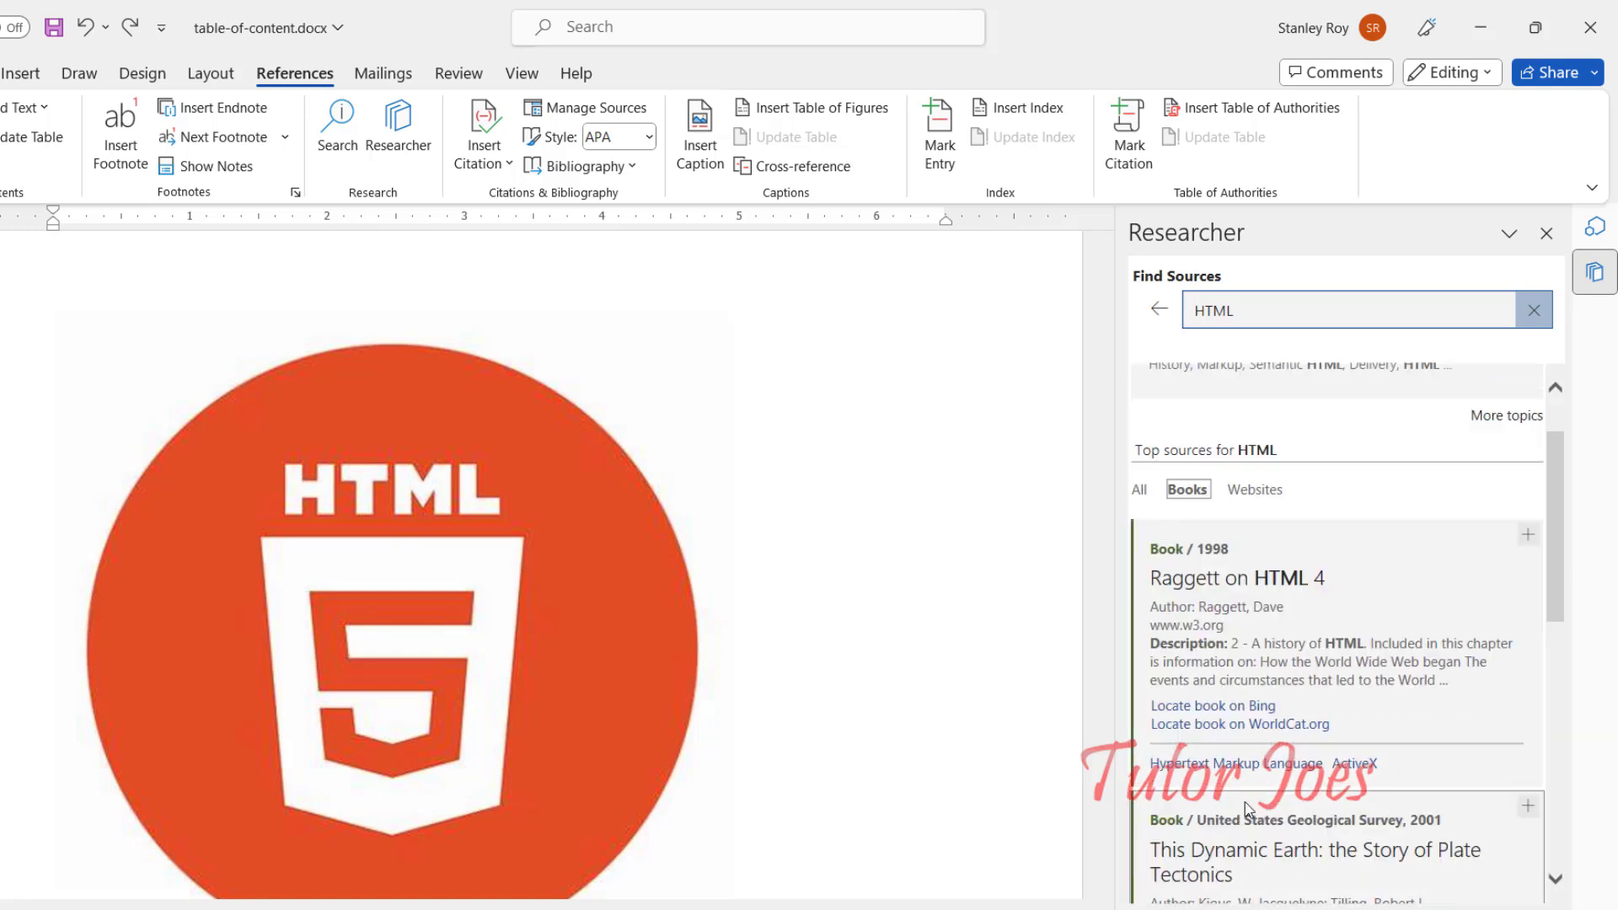
left_click(1245, 764)
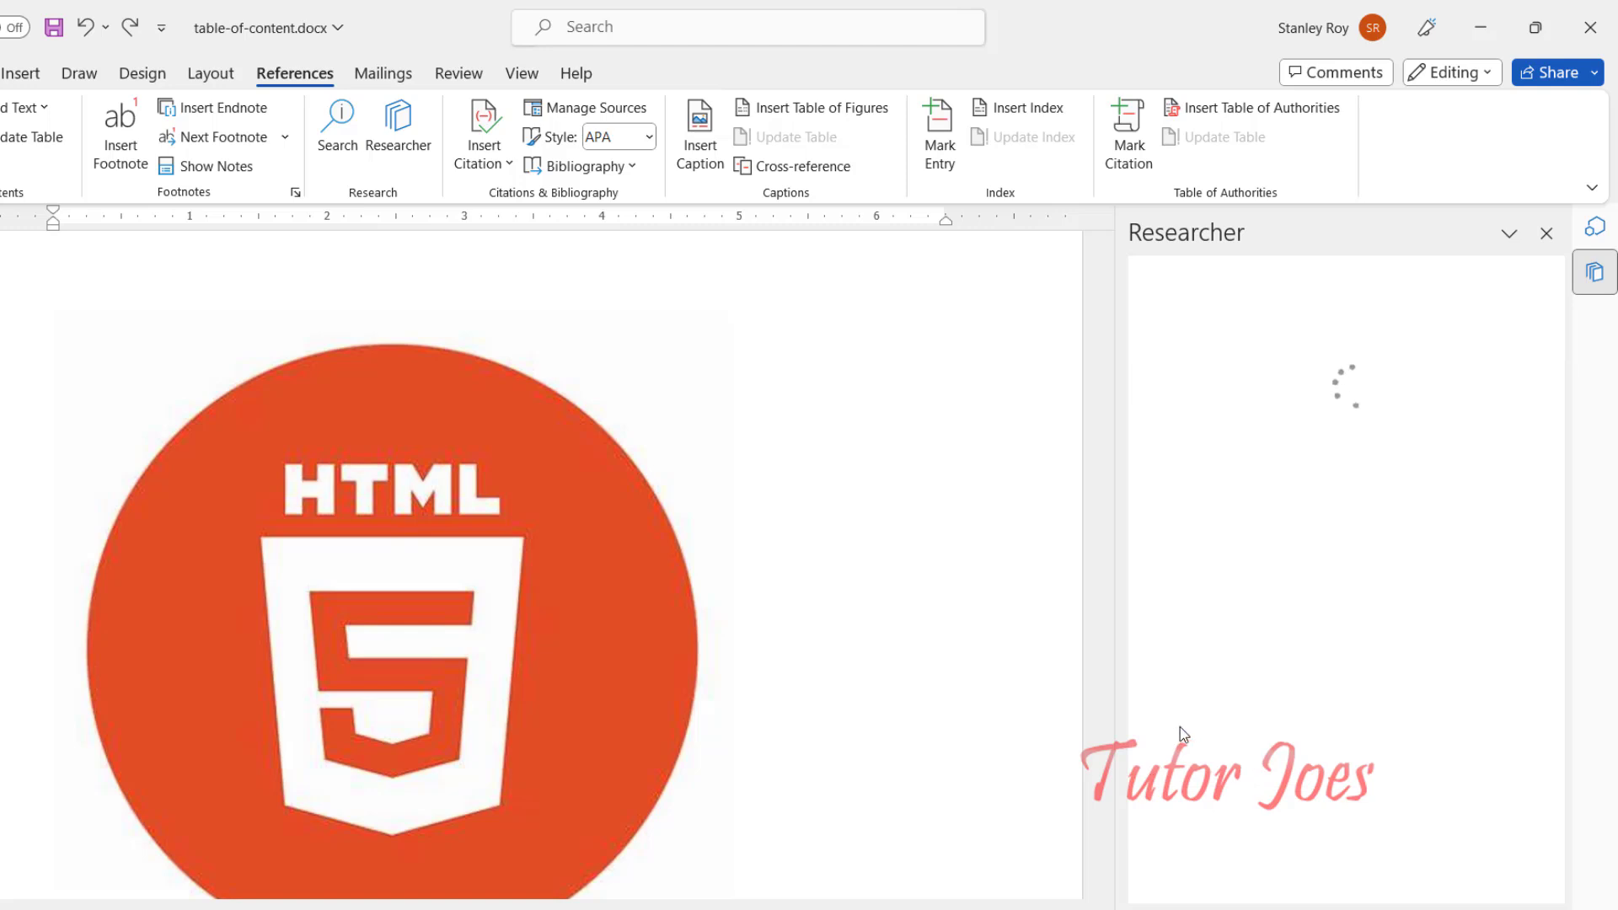
scroll(1253, 588, "down", 1)
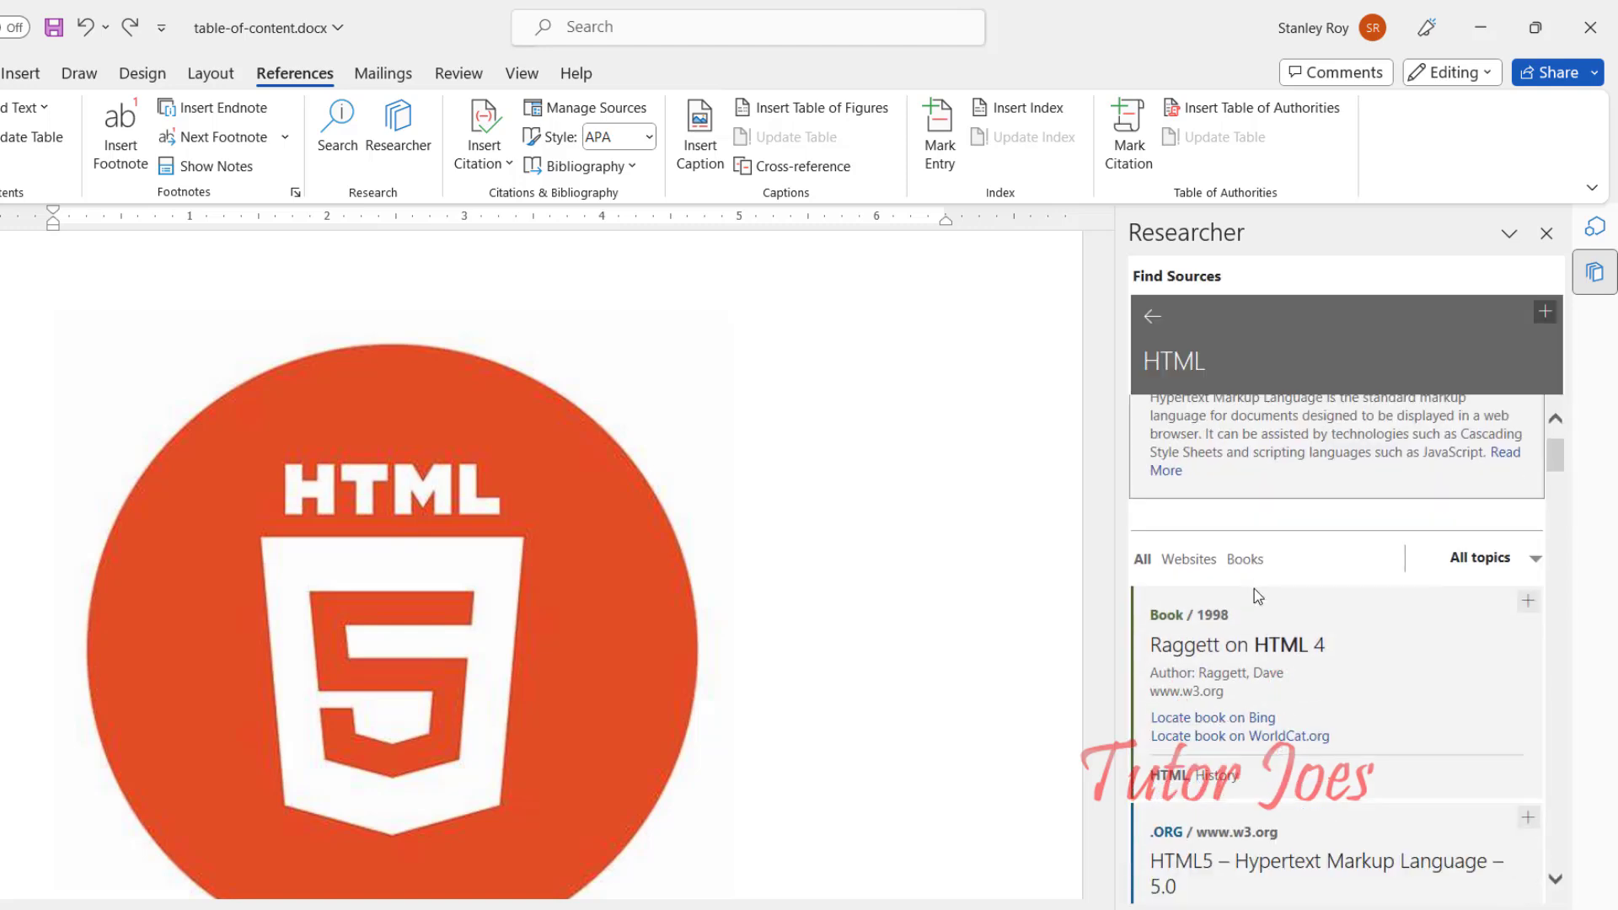
scroll(1253, 594, "up", 1)
scroll(1230, 624, "down", 5)
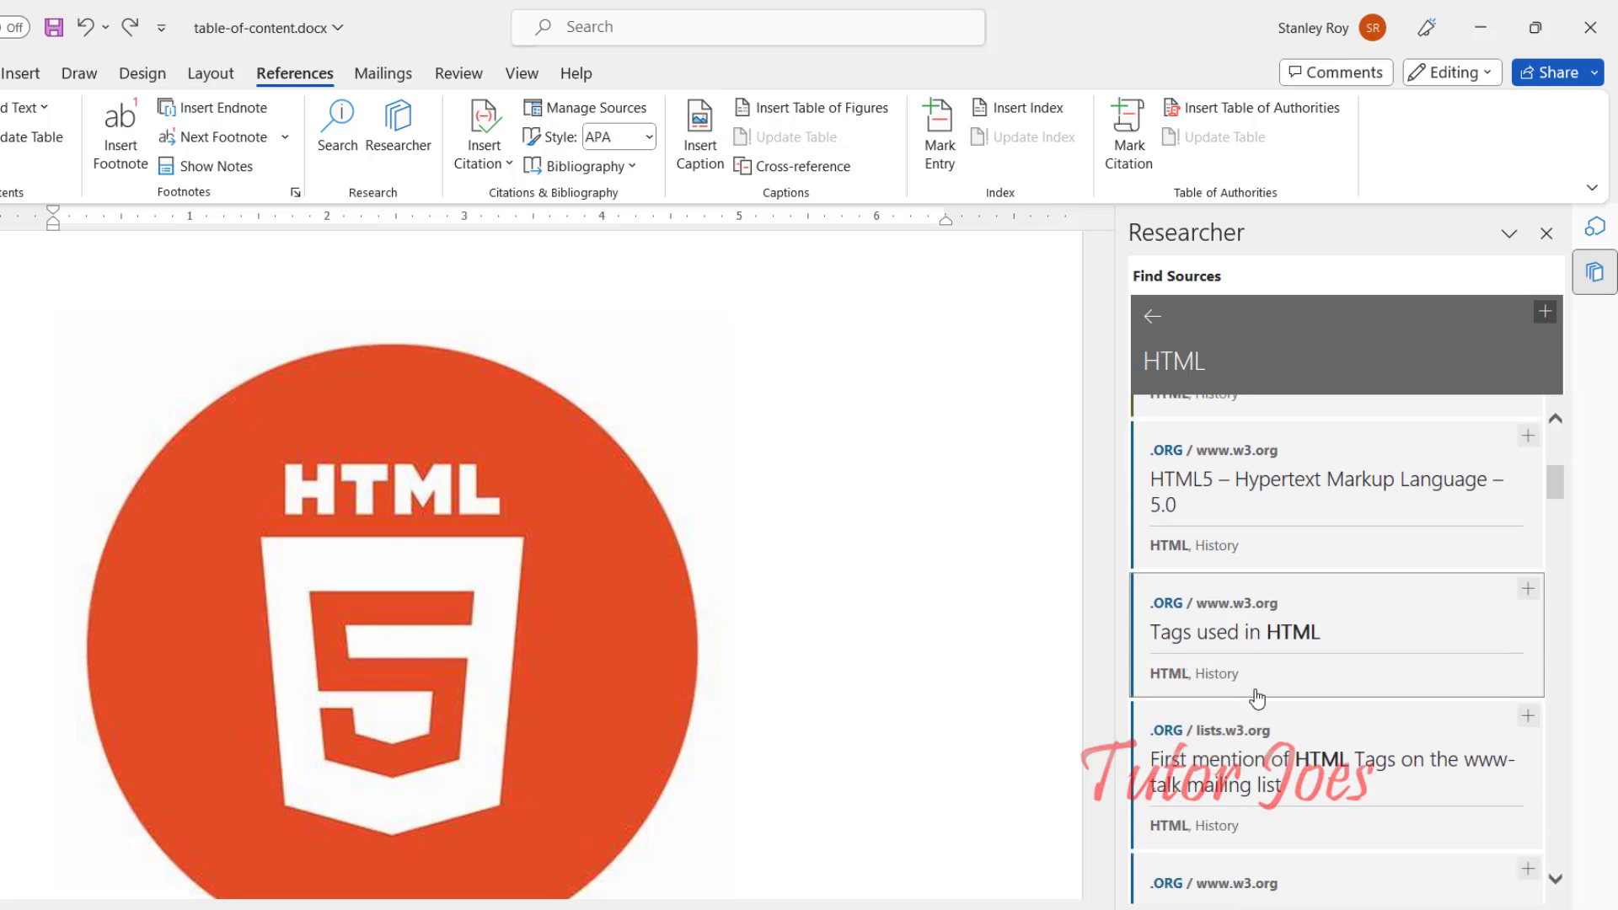
left_click(1207, 461)
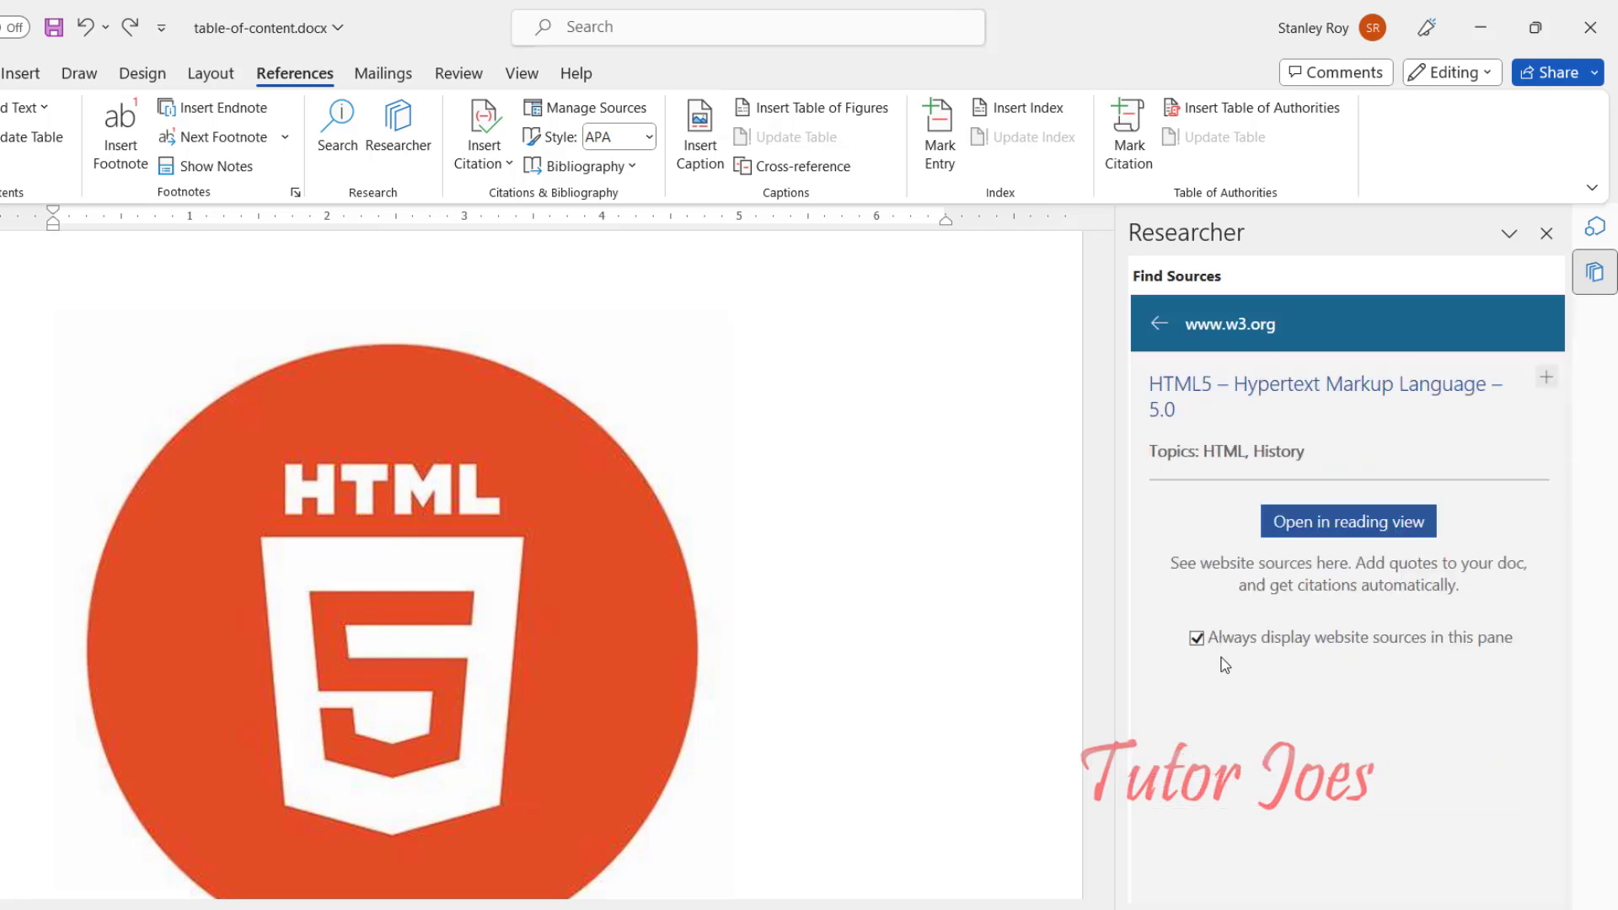
left_click(1344, 527)
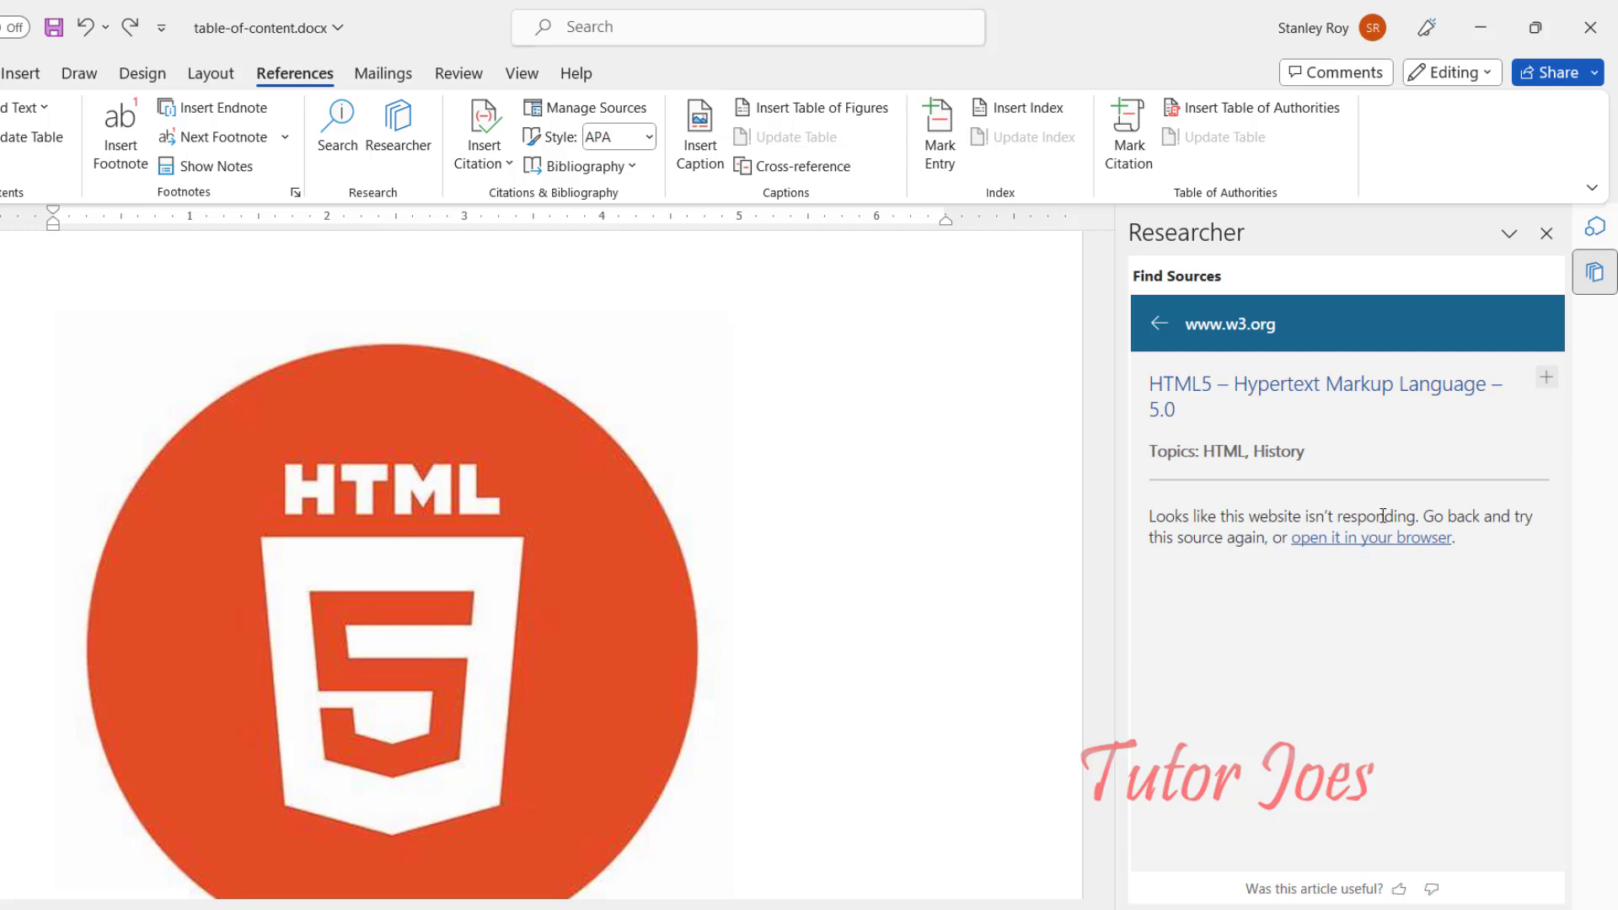
Return to the HTML results, filter them to Websites, and view the html5test.com source "The HTML5 test"
left_click(1157, 329)
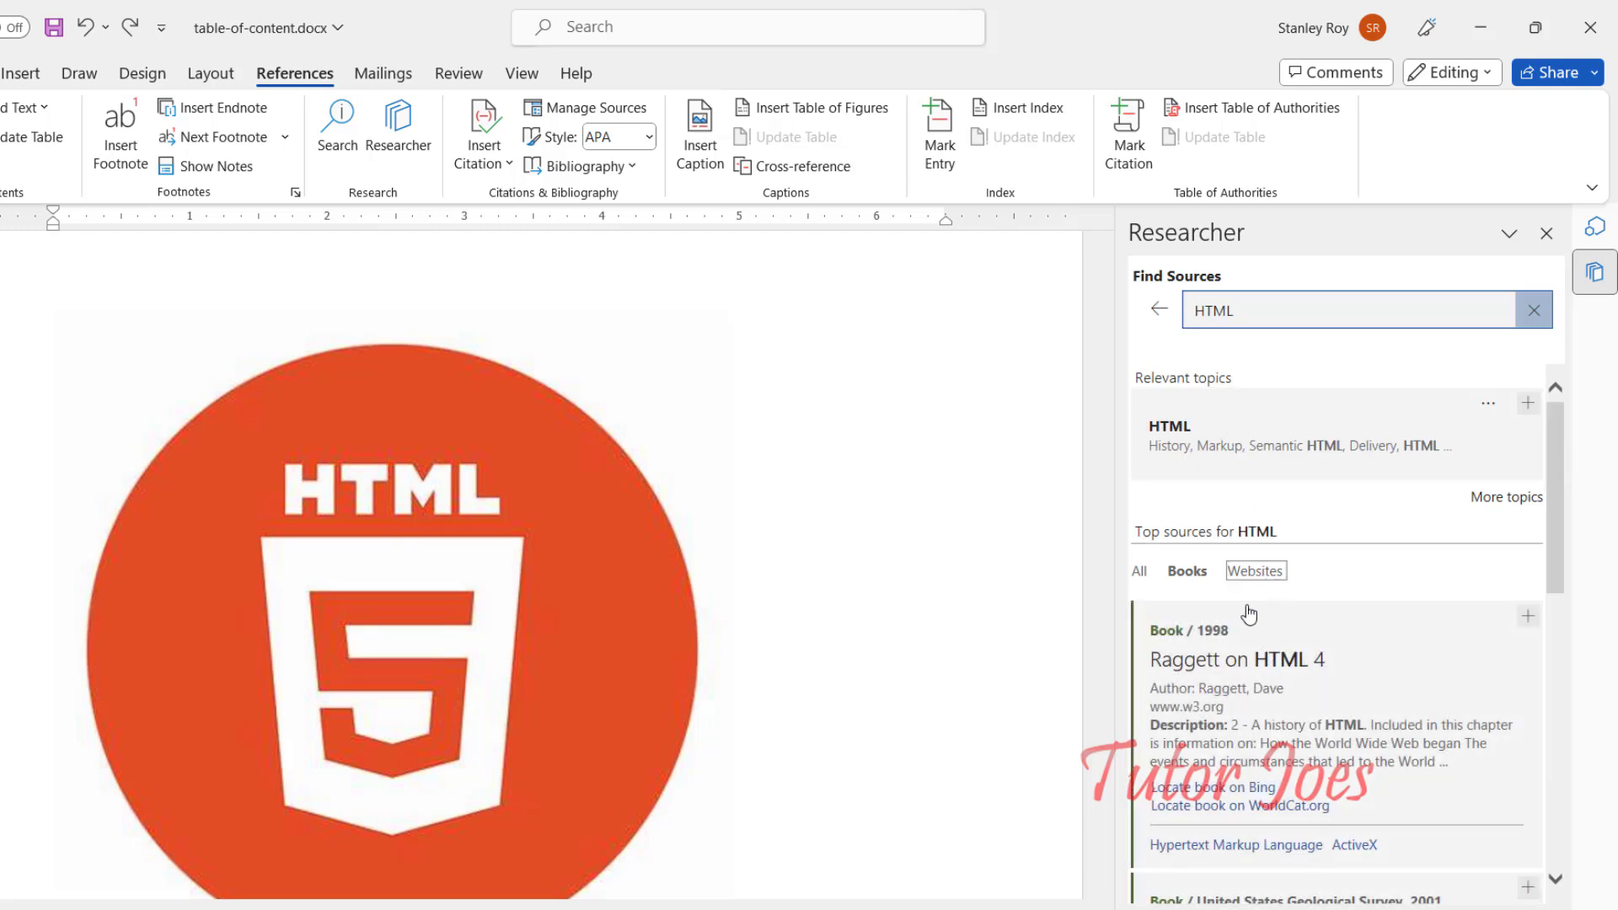
left_click(1249, 580)
scroll(1275, 764, "down", 5)
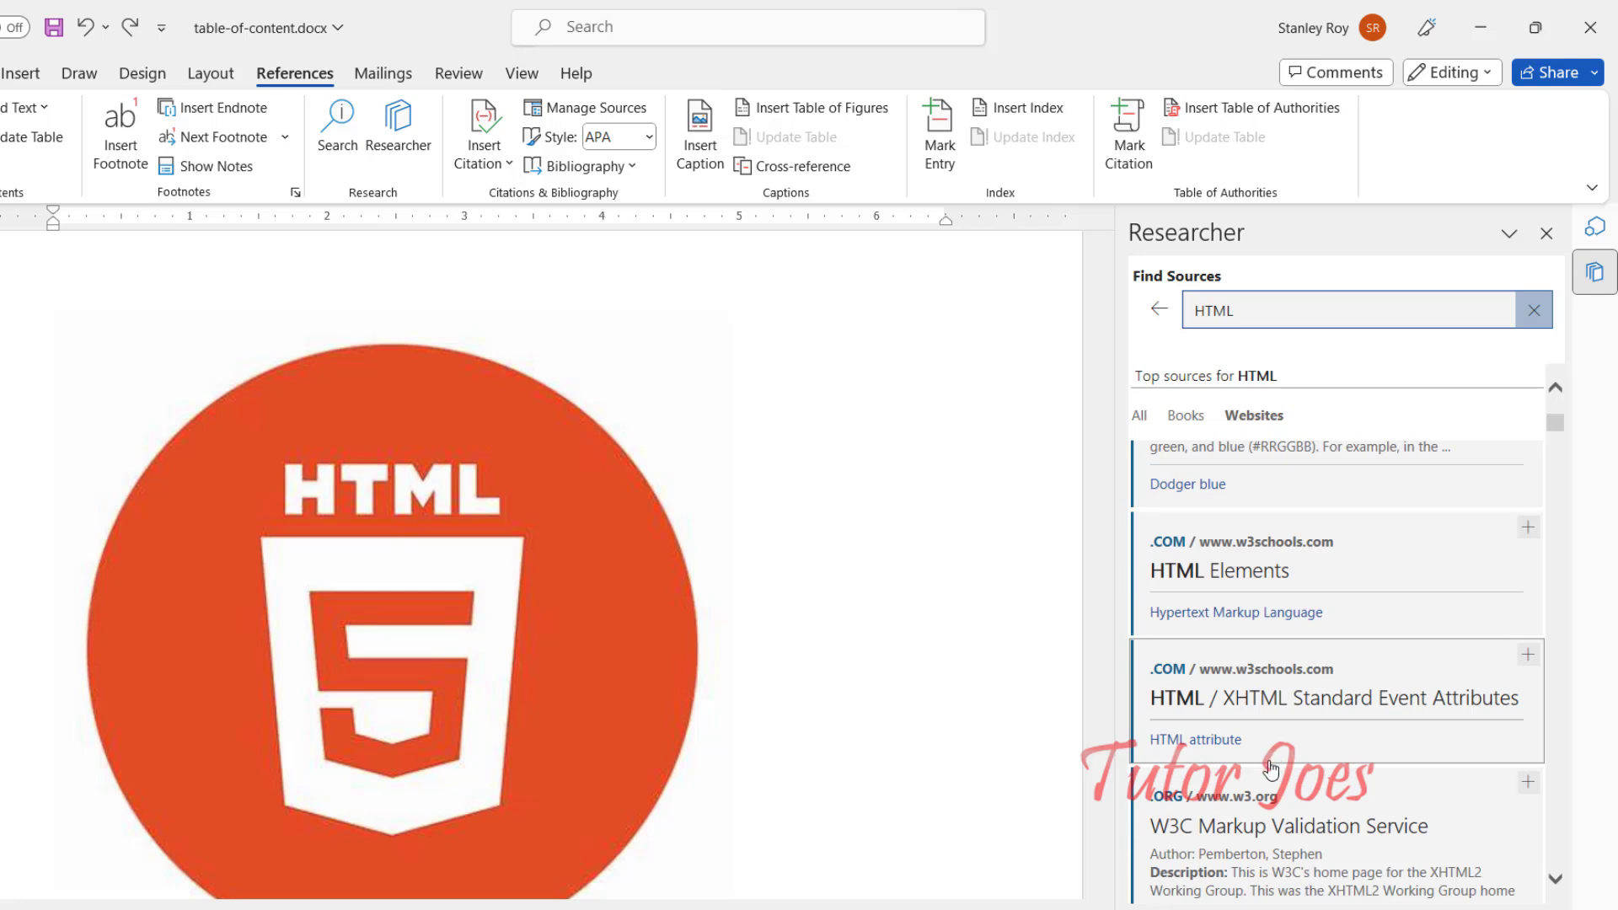
scroll(1270, 768, "down", 5)
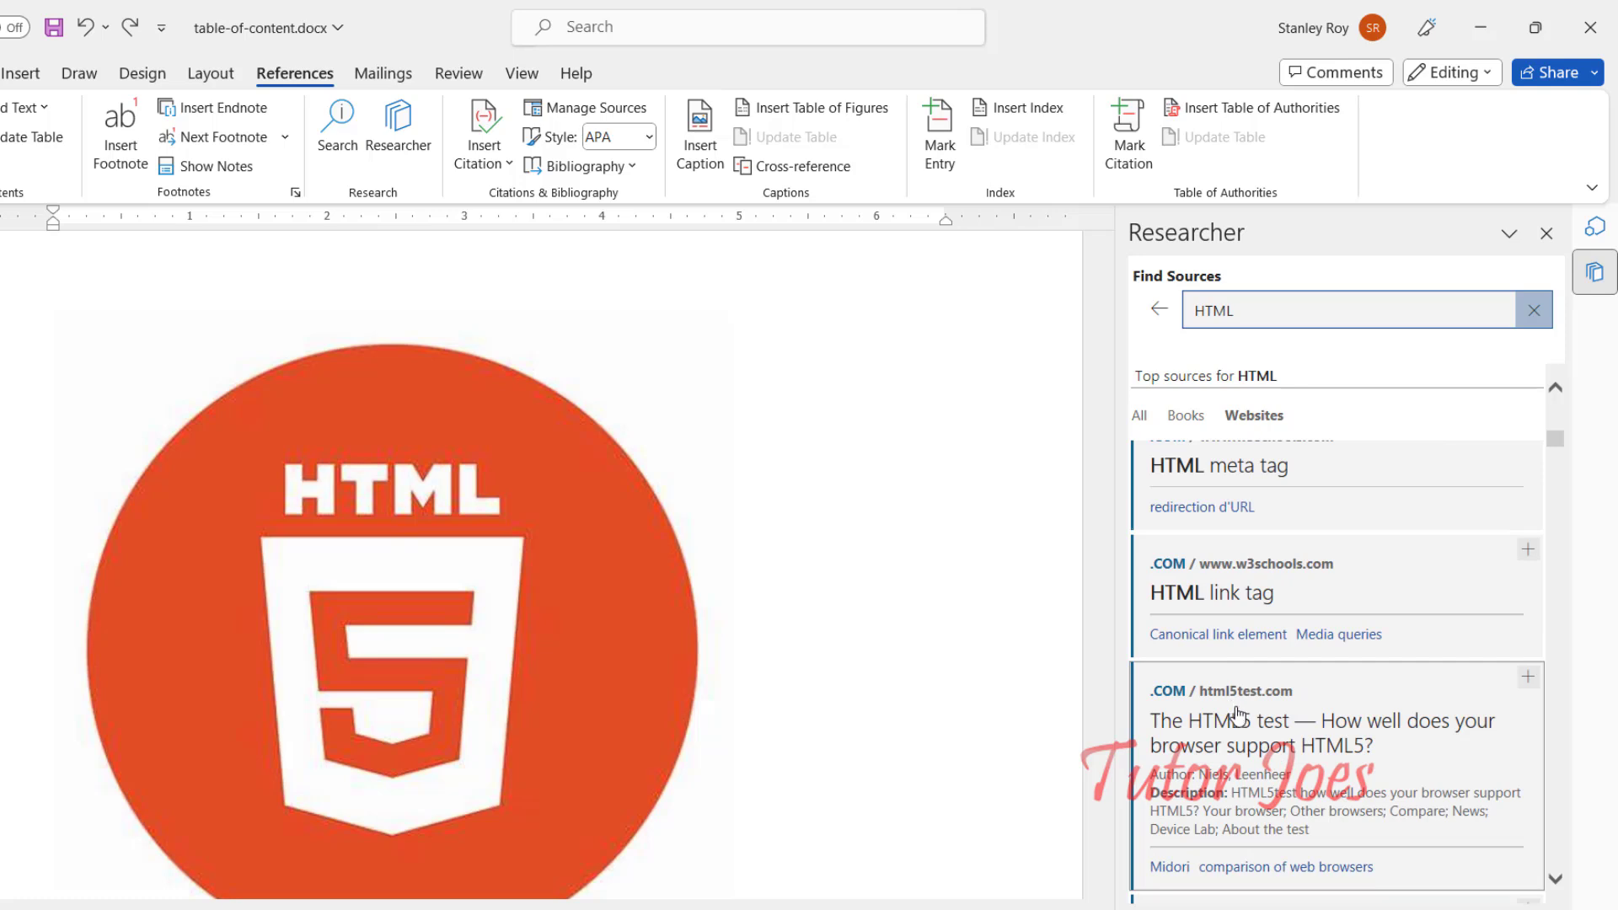
left_click(1234, 843)
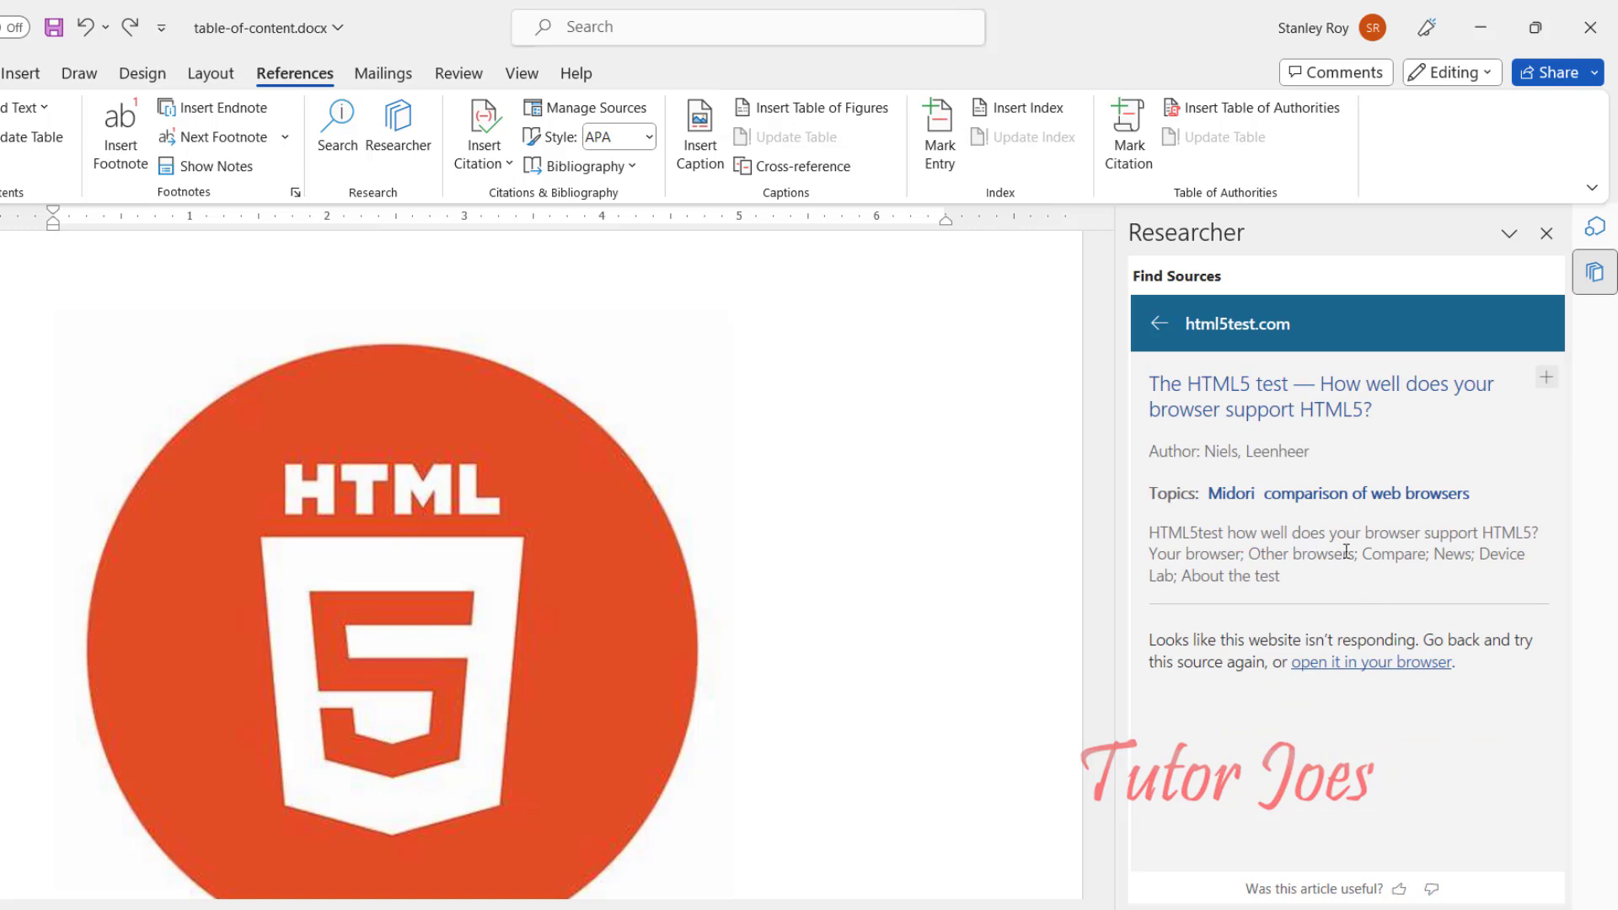
Look over the document pages around the HTML5 logo and close Researcher
scroll(341, 657, "down", 15)
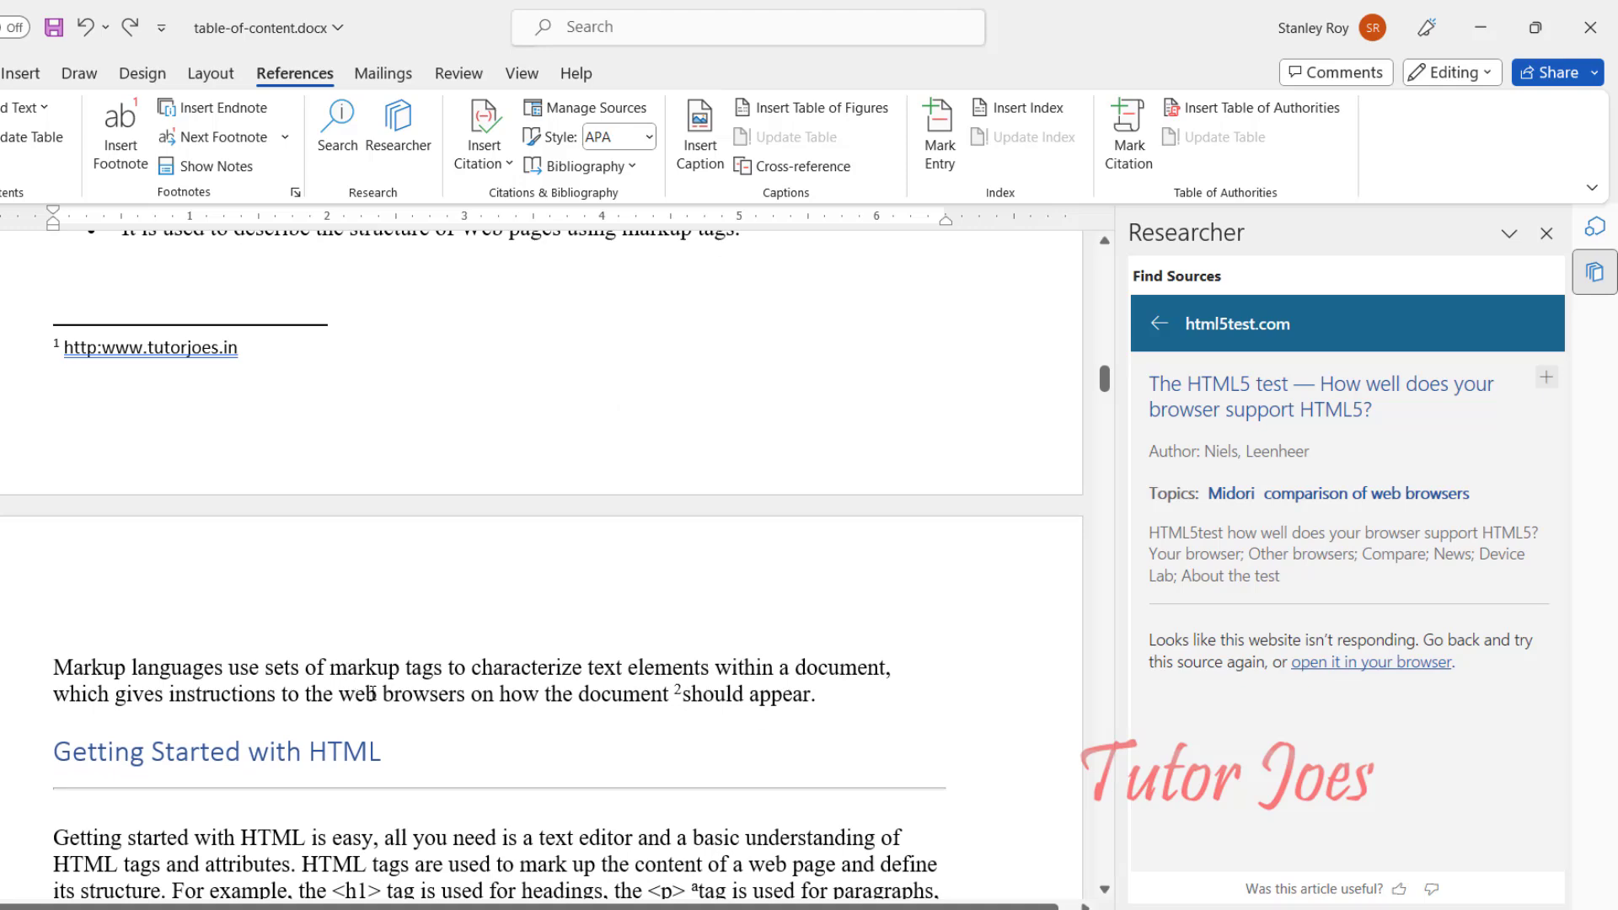
scroll(370, 666, "up", 10)
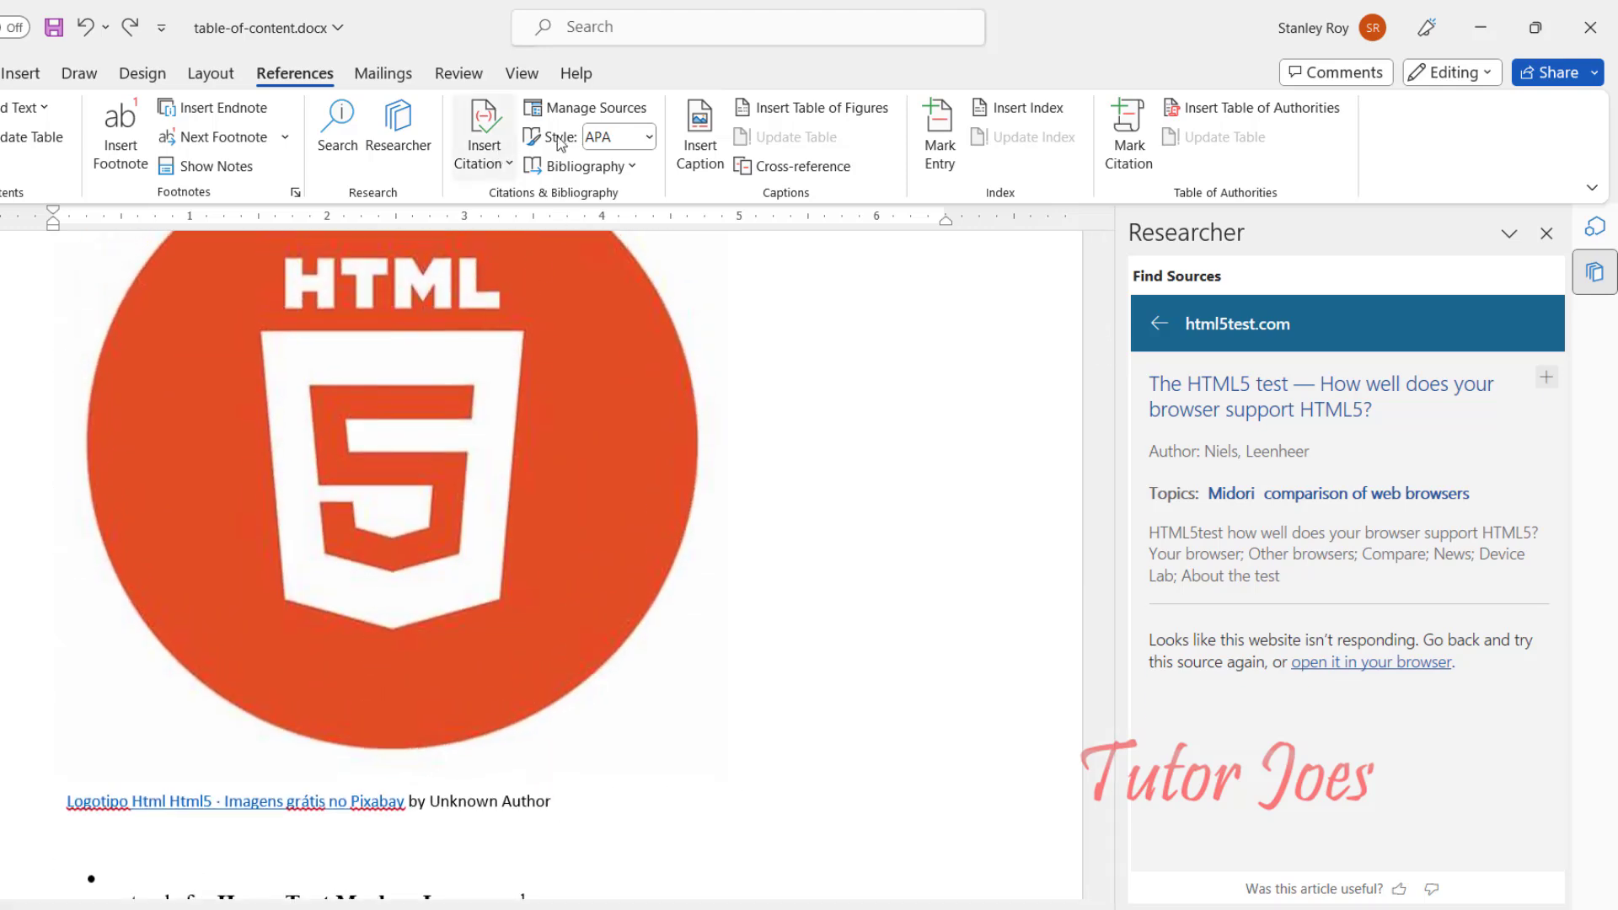
left_click(1546, 233)
Review the document from the content table through the Introduction to the first footnote, and close the Search results
scroll(404, 386, "down", 4)
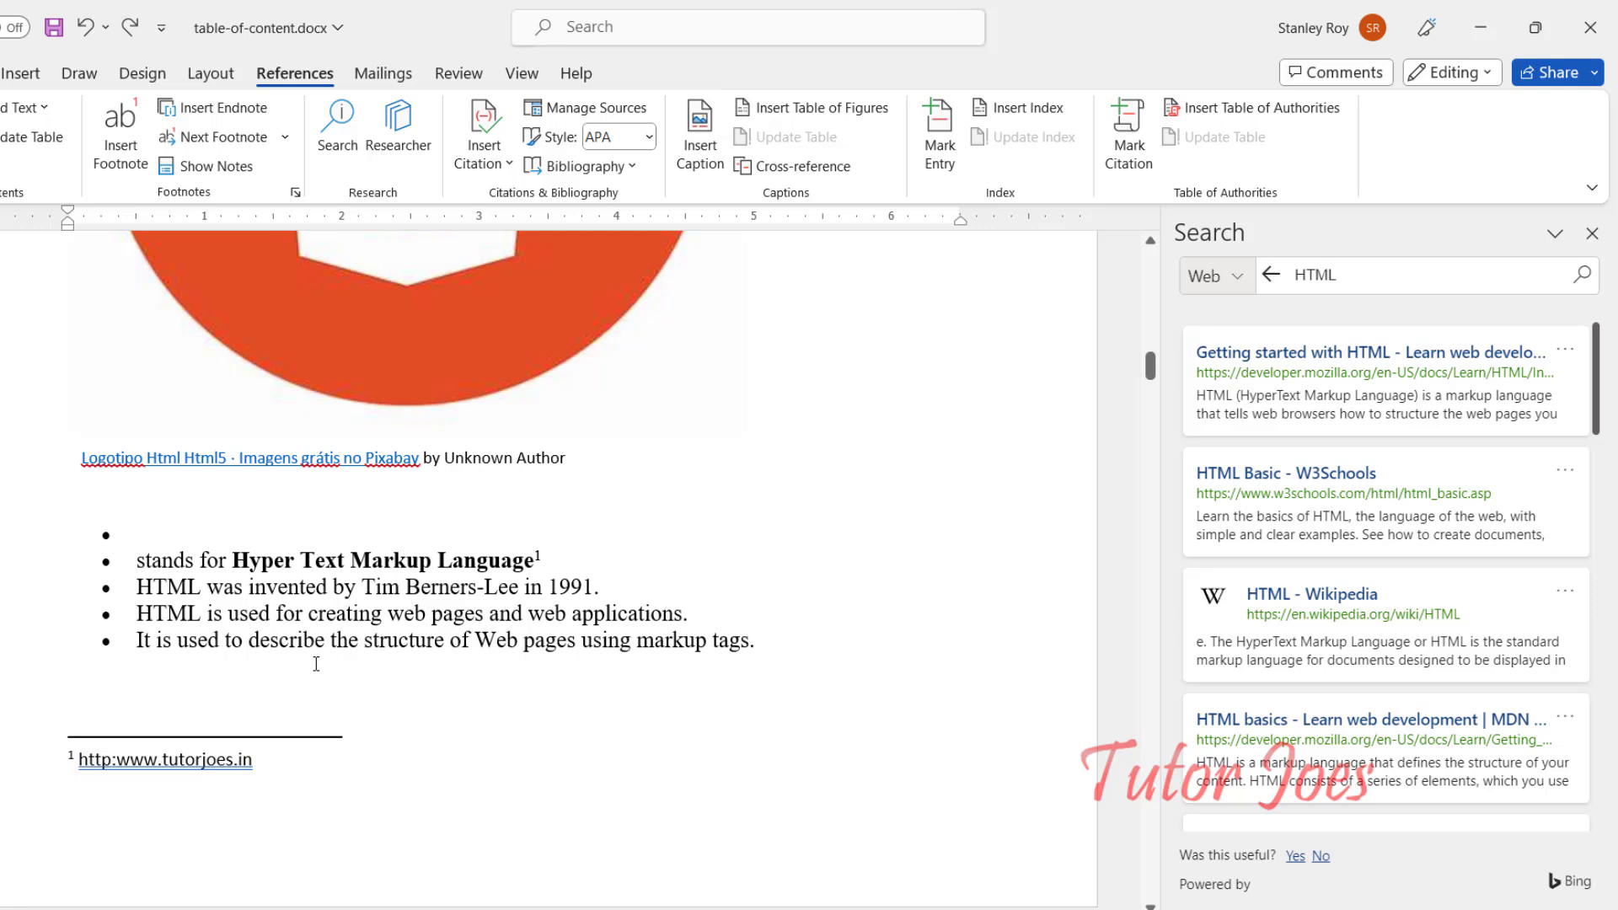
scroll(289, 743, "up", 5)
scroll(307, 626, "up", 10)
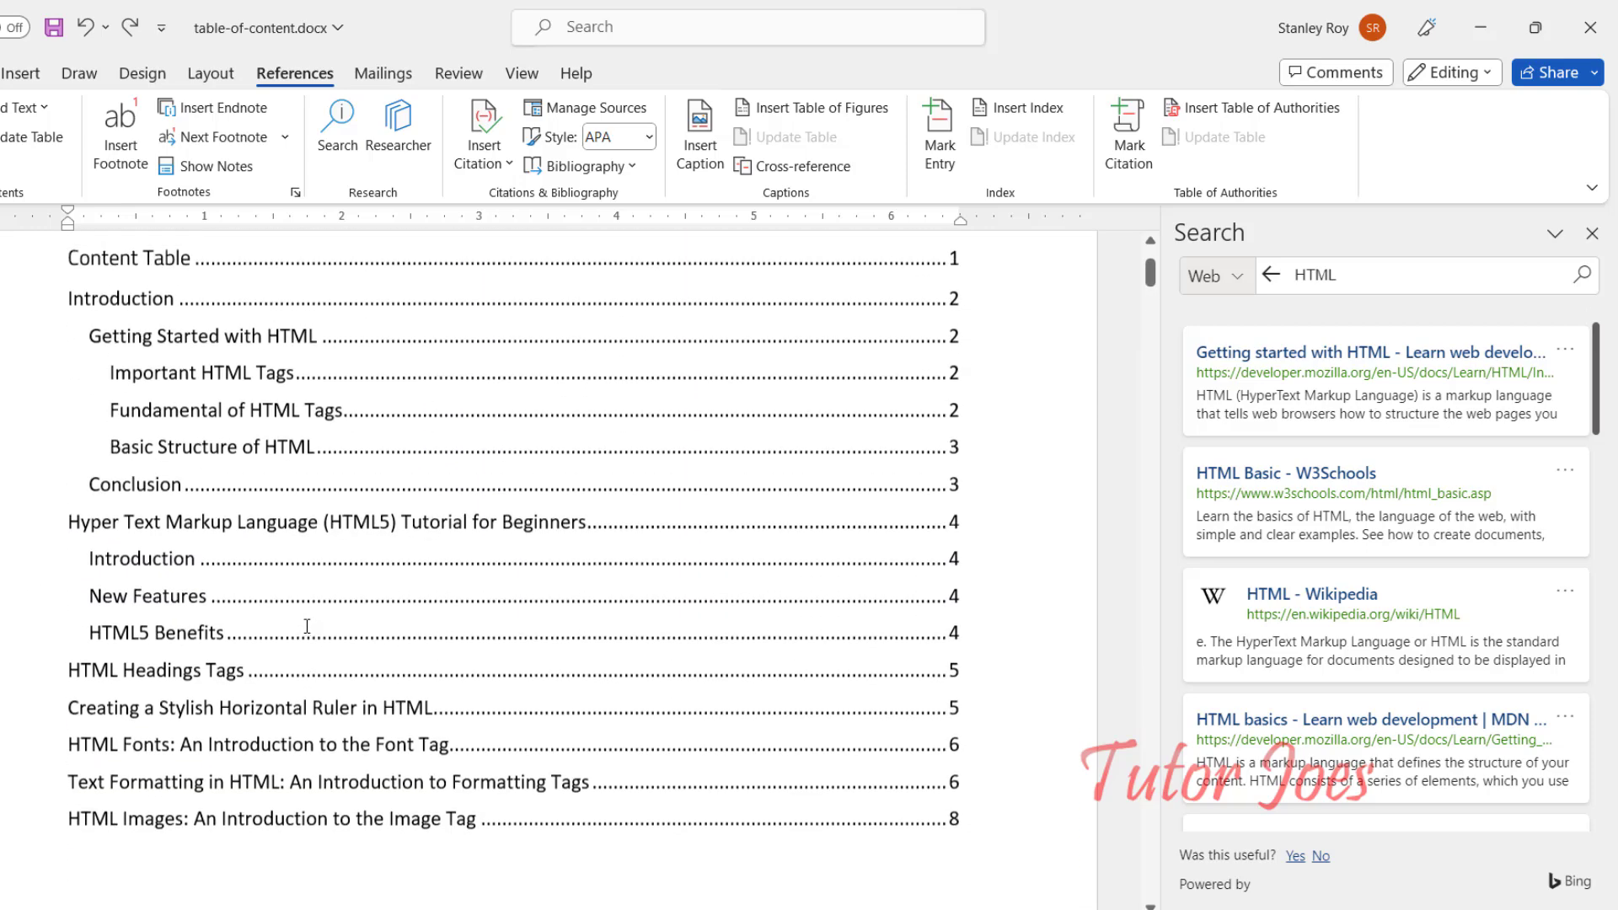
scroll(307, 626, "up", 3)
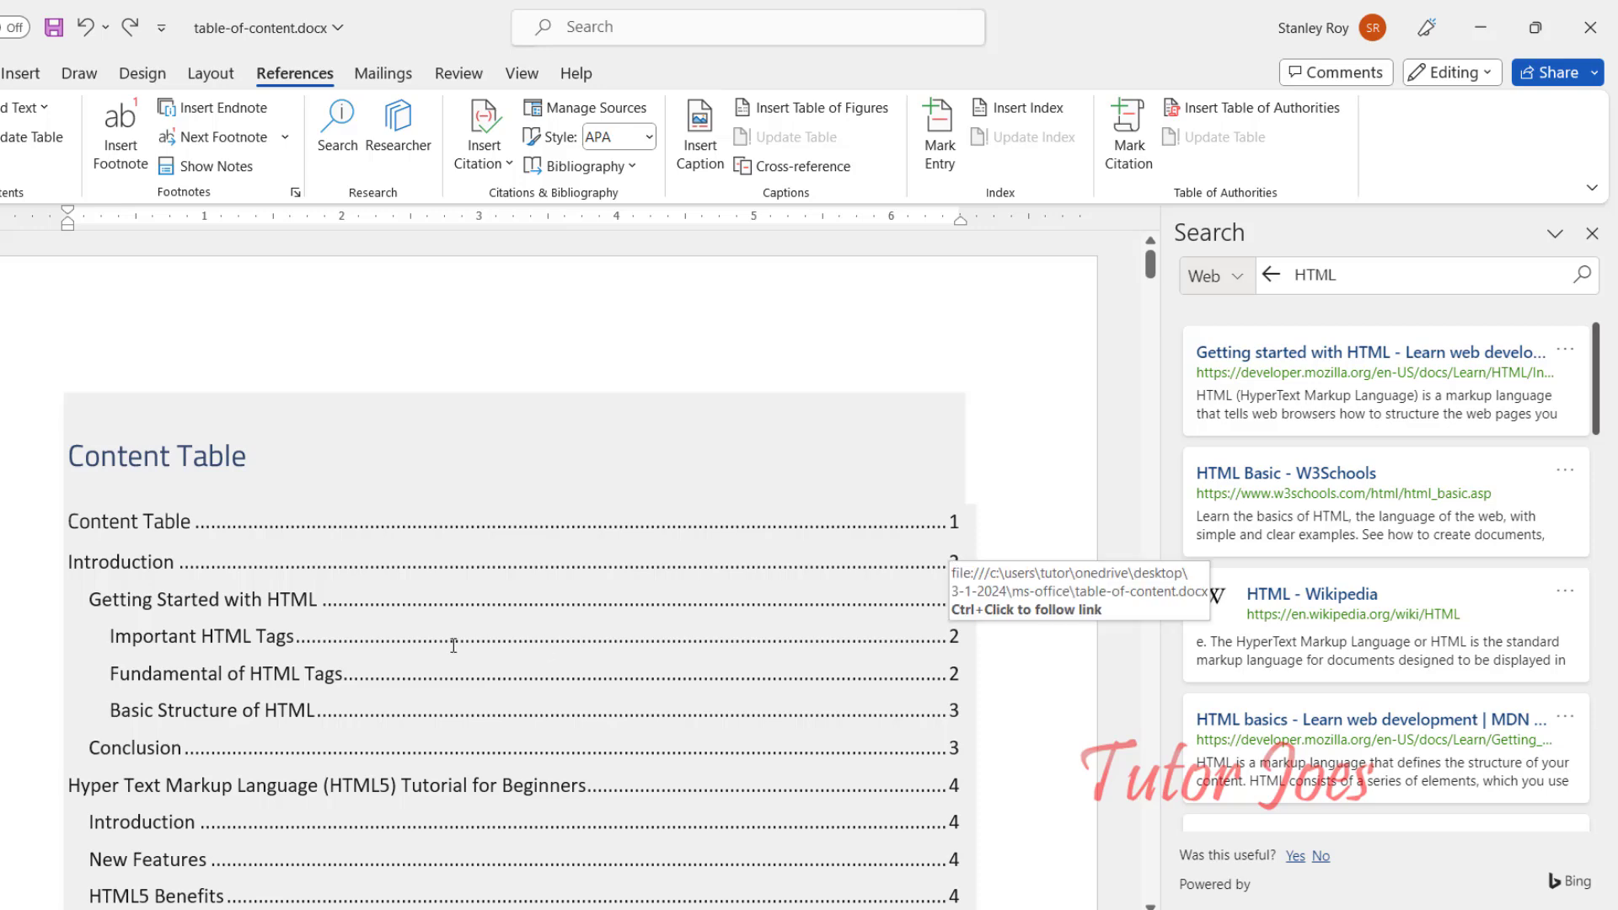
scroll(240, 602, "down", 5)
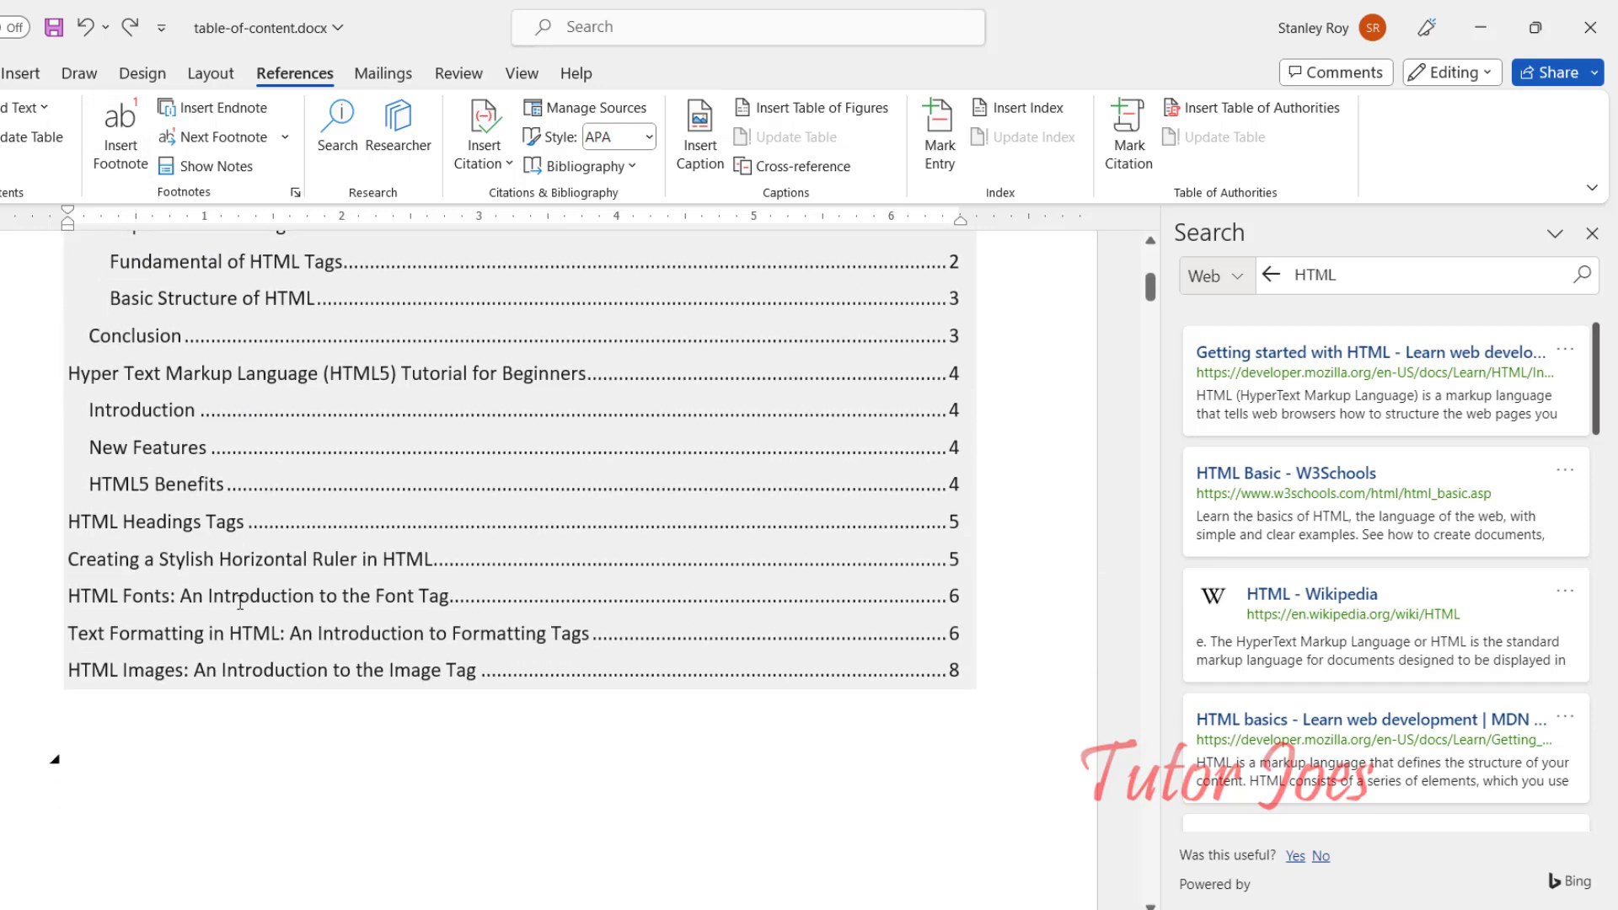
scroll(240, 601, "down", 10)
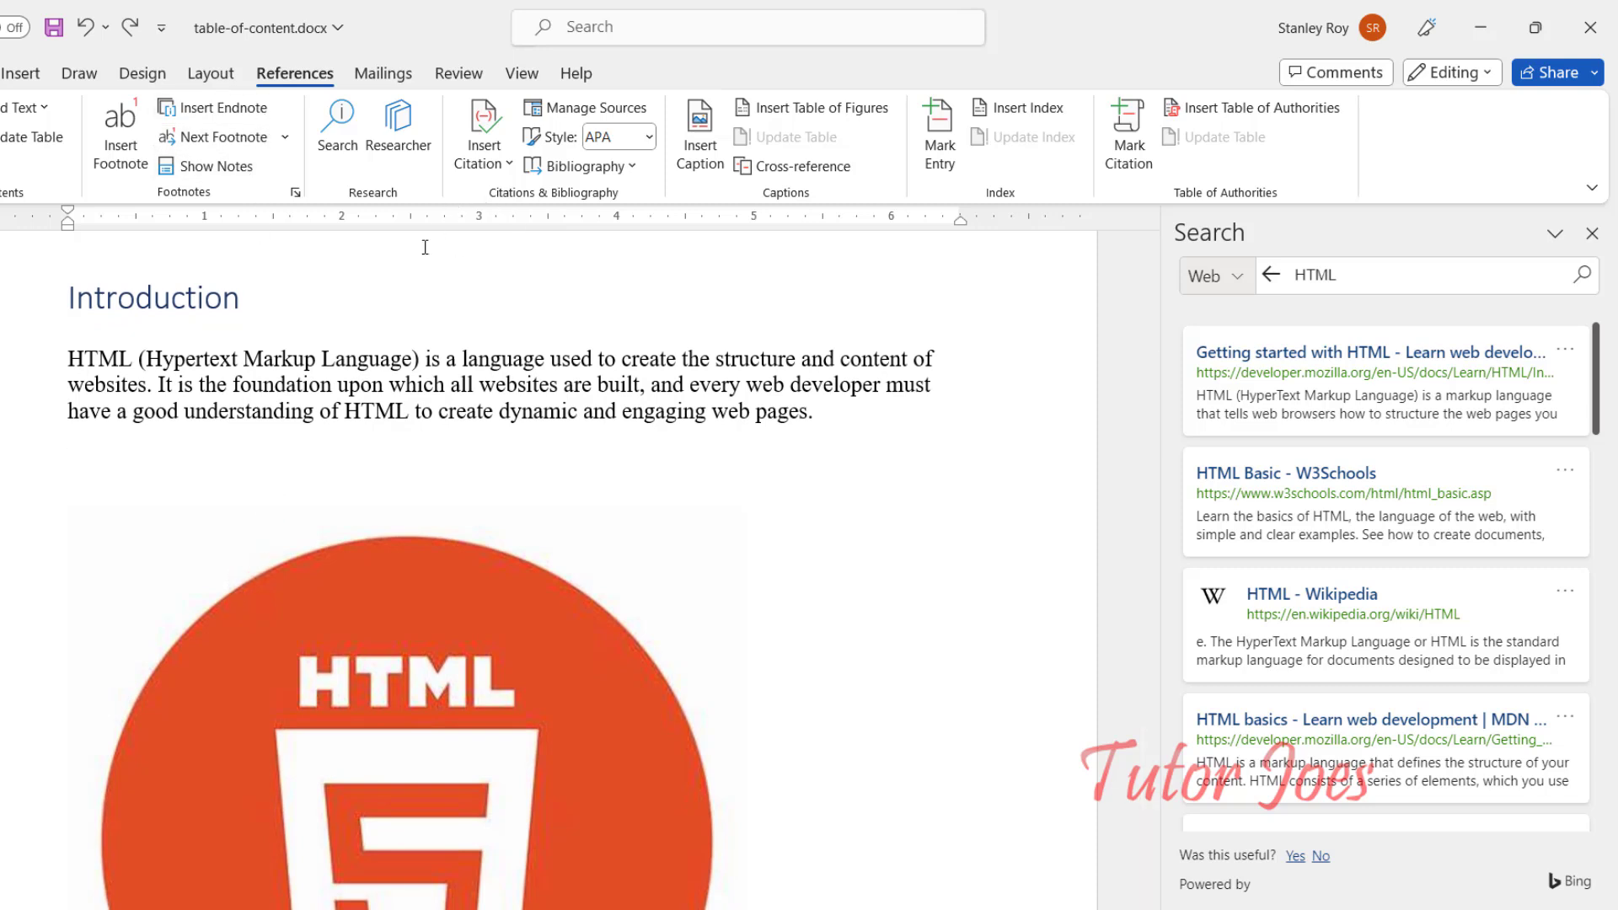
scroll(382, 553, "down", 1)
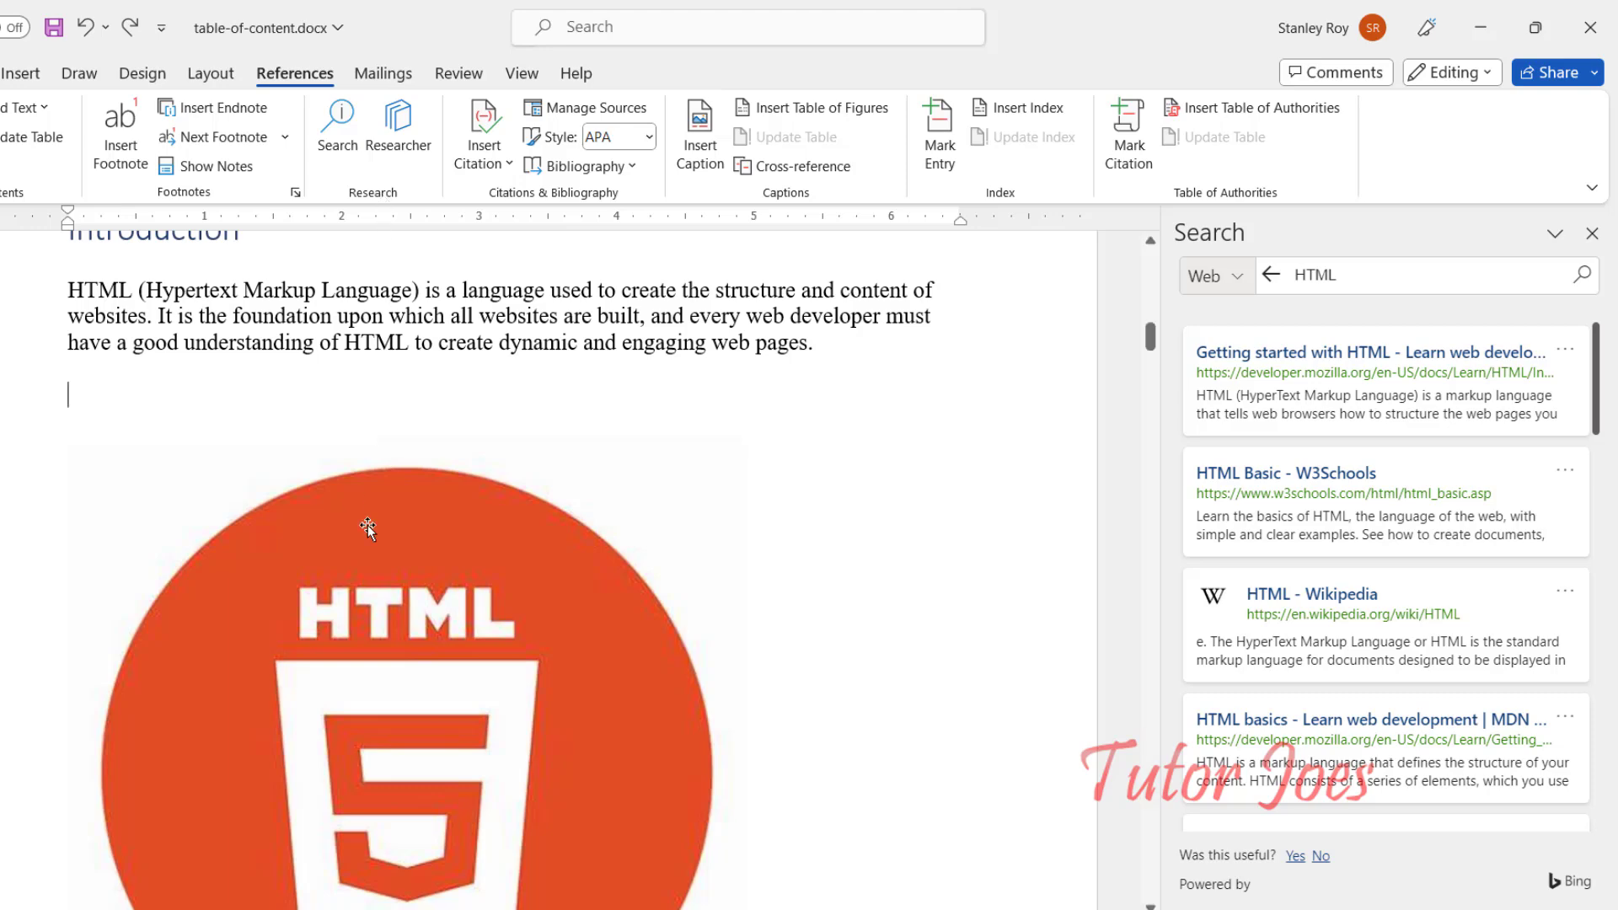
scroll(373, 500, "down", 14)
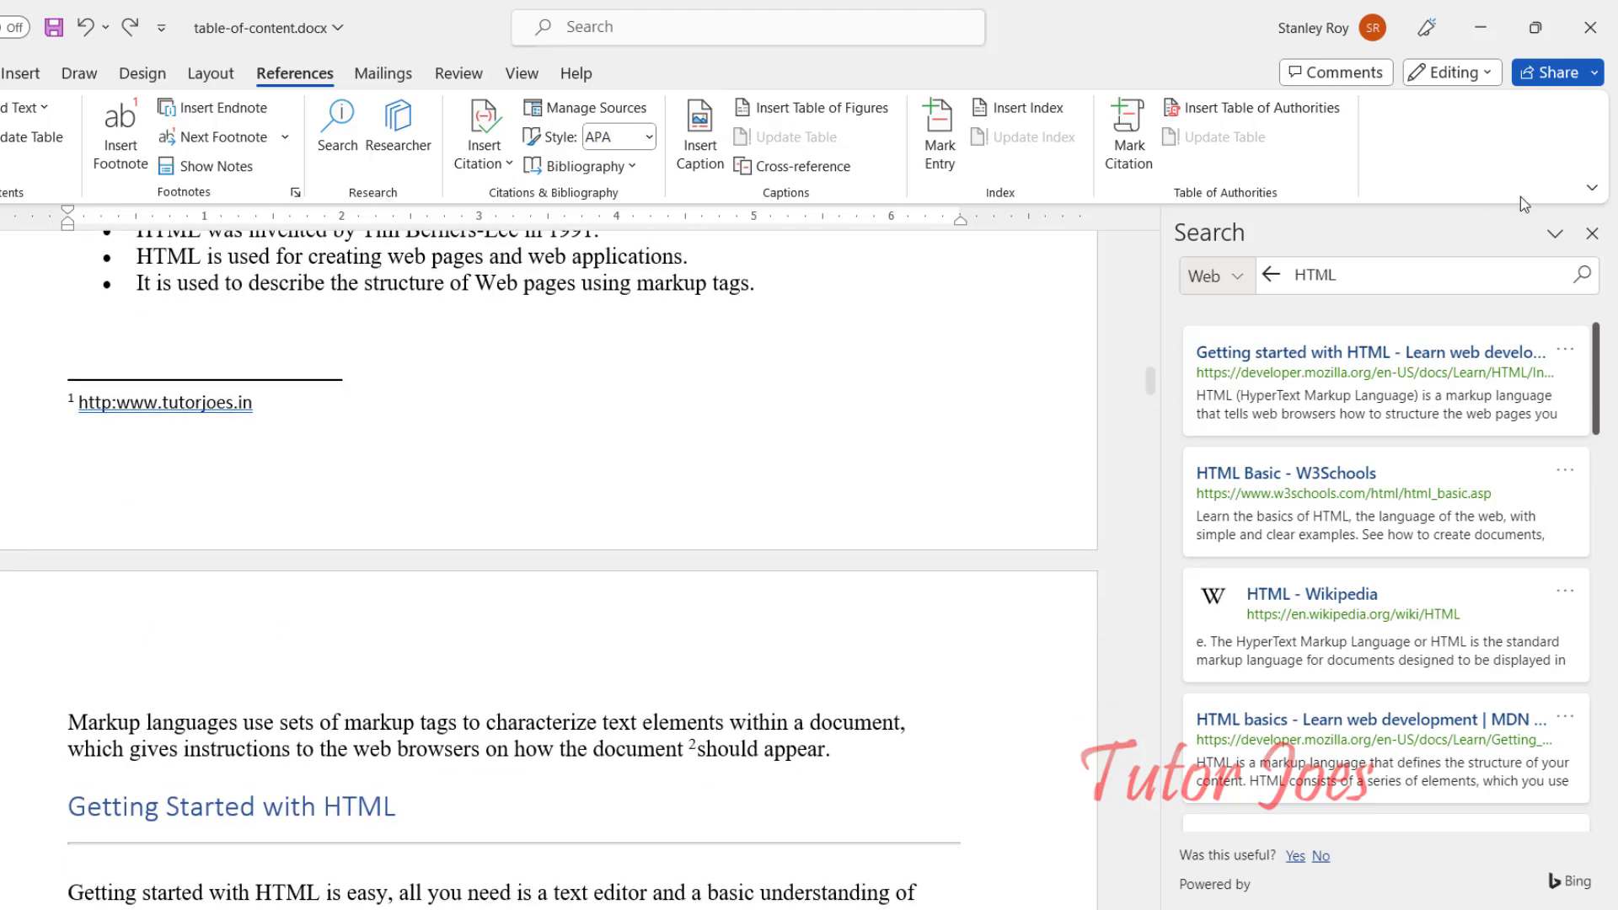
left_click(1592, 234)
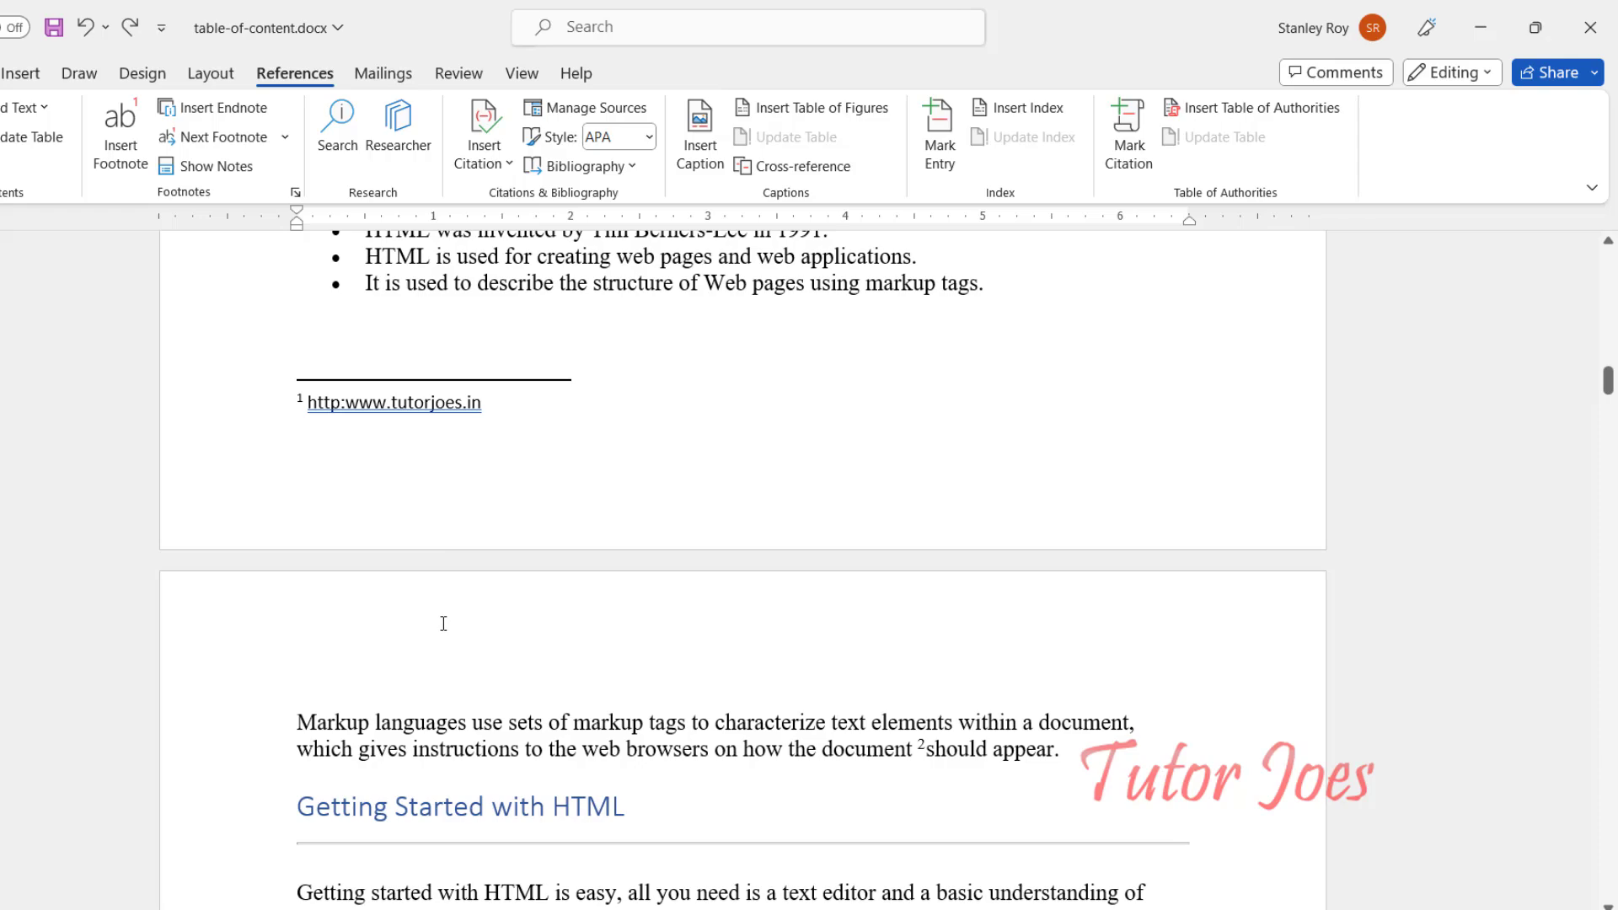